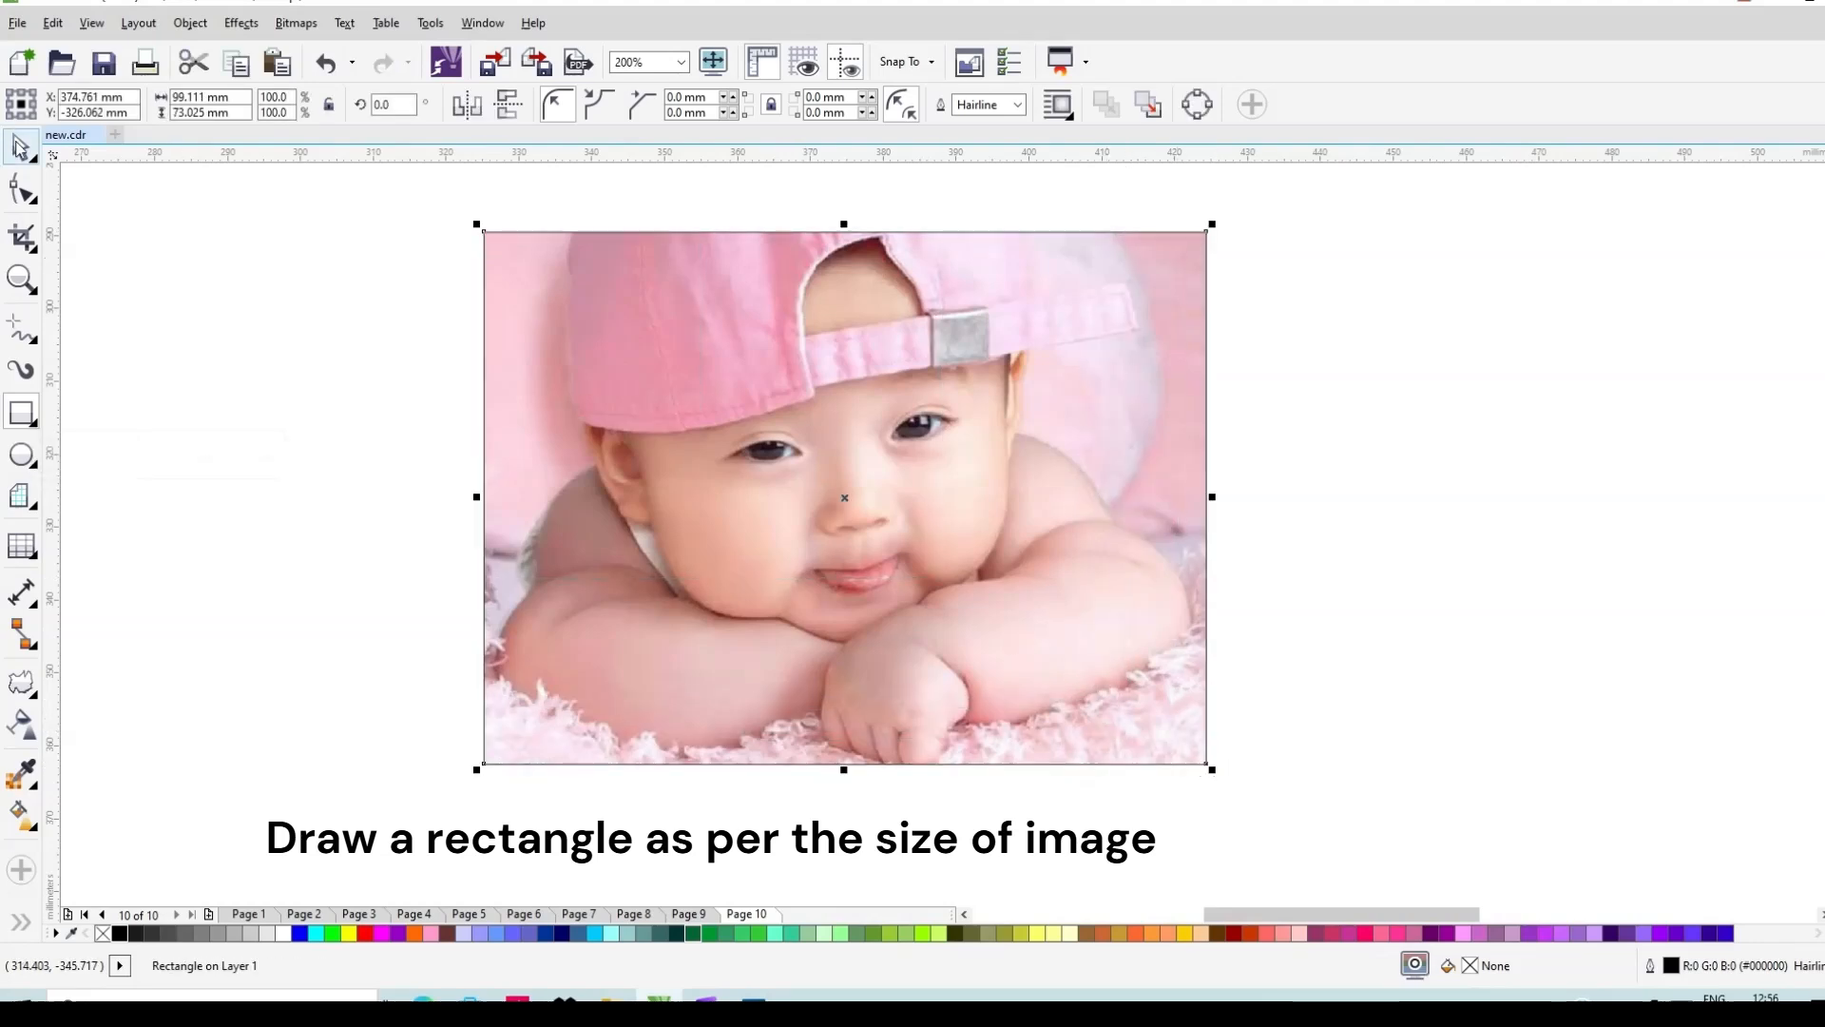
# Step: Fill the rectangle covering the baby photo with pale lavender (#CCCCFF)
pyautogui.click(23, 149)
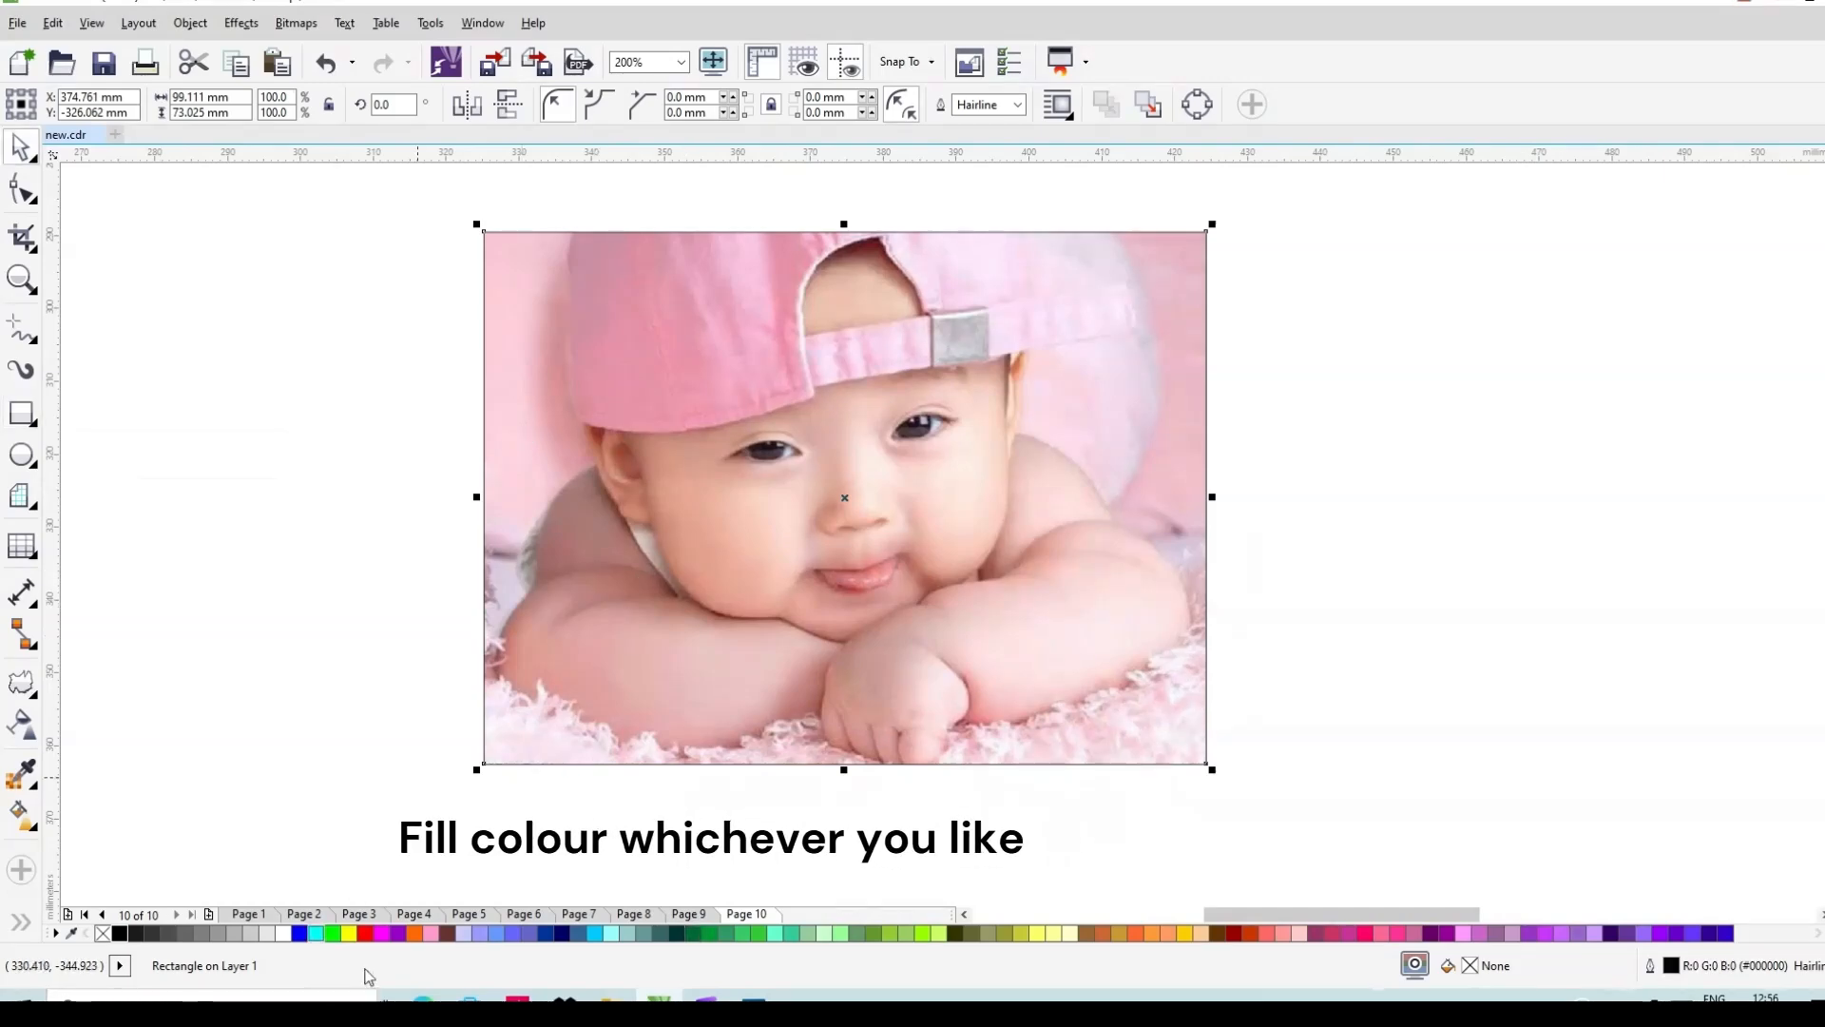
pyautogui.click(466, 934)
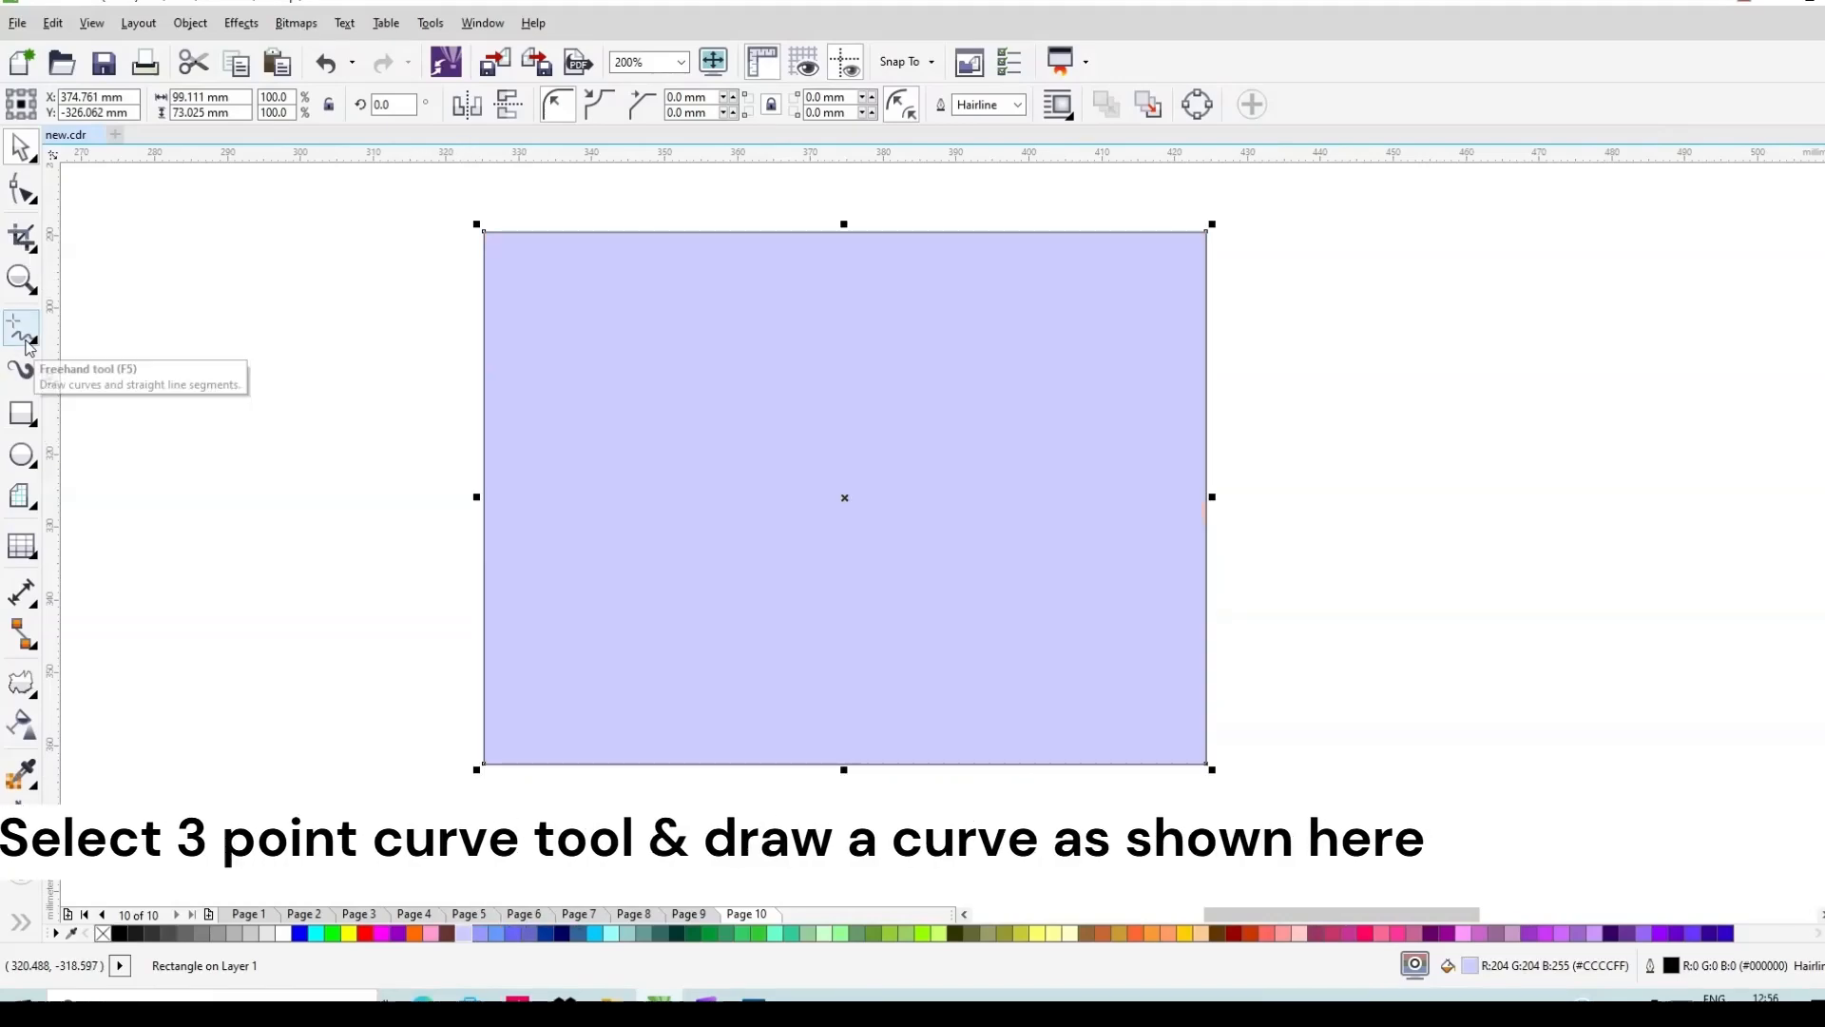
# Step: Draw a 3-point curve about 17 by 23 mm from the rectangle's lower-left corner, bulging inward to the right
pyautogui.click(37, 342)
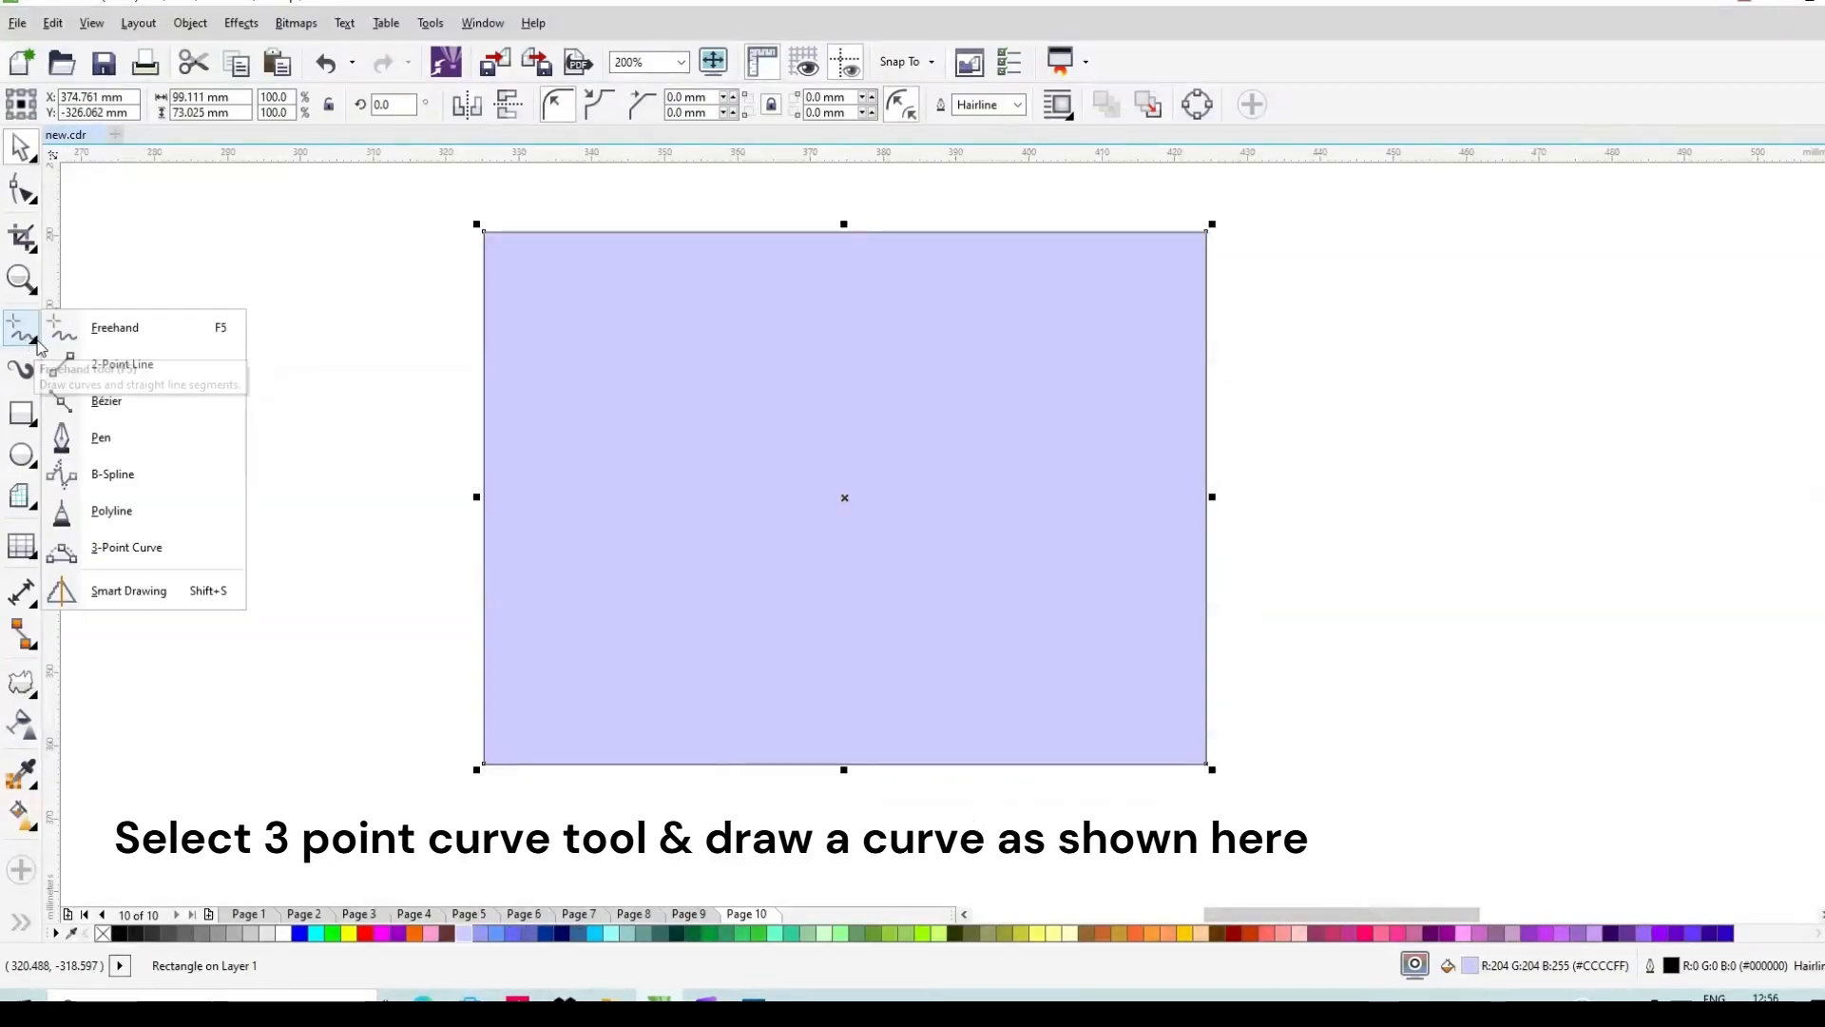
pyautogui.click(143, 542)
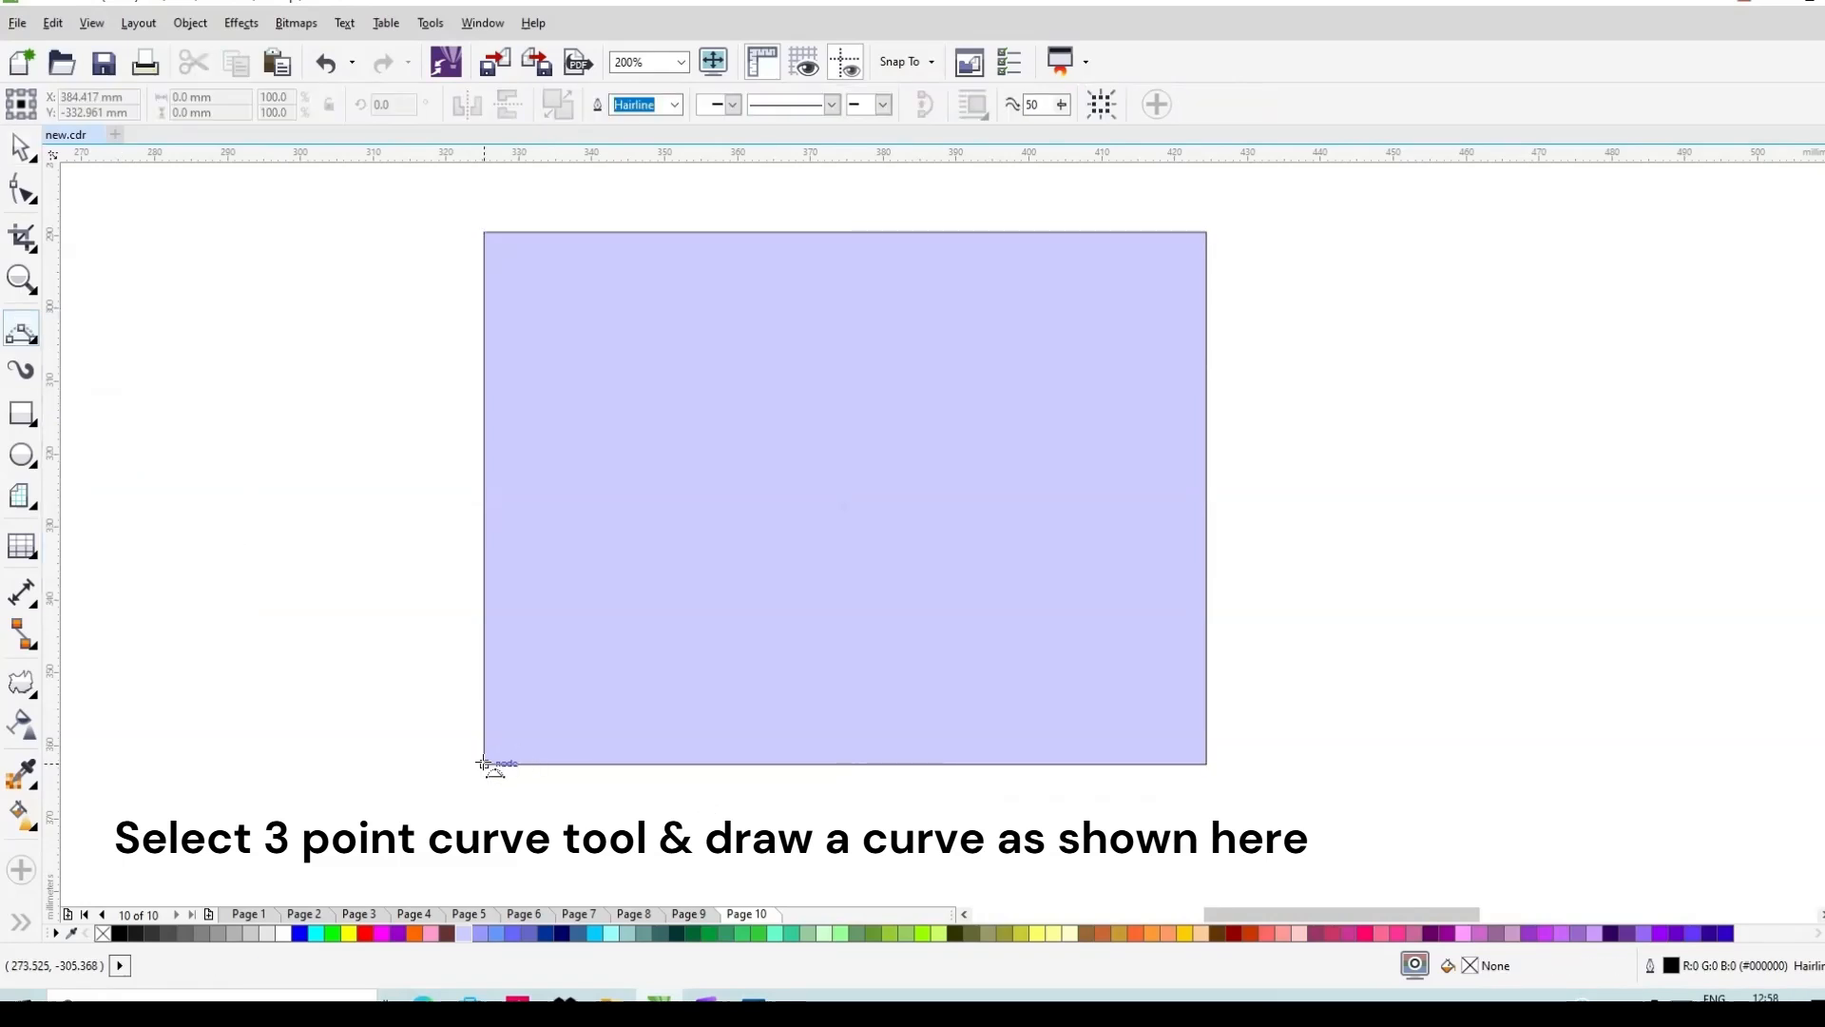
pyautogui.moveTo(484, 763); pyautogui.dragTo(540, 600)
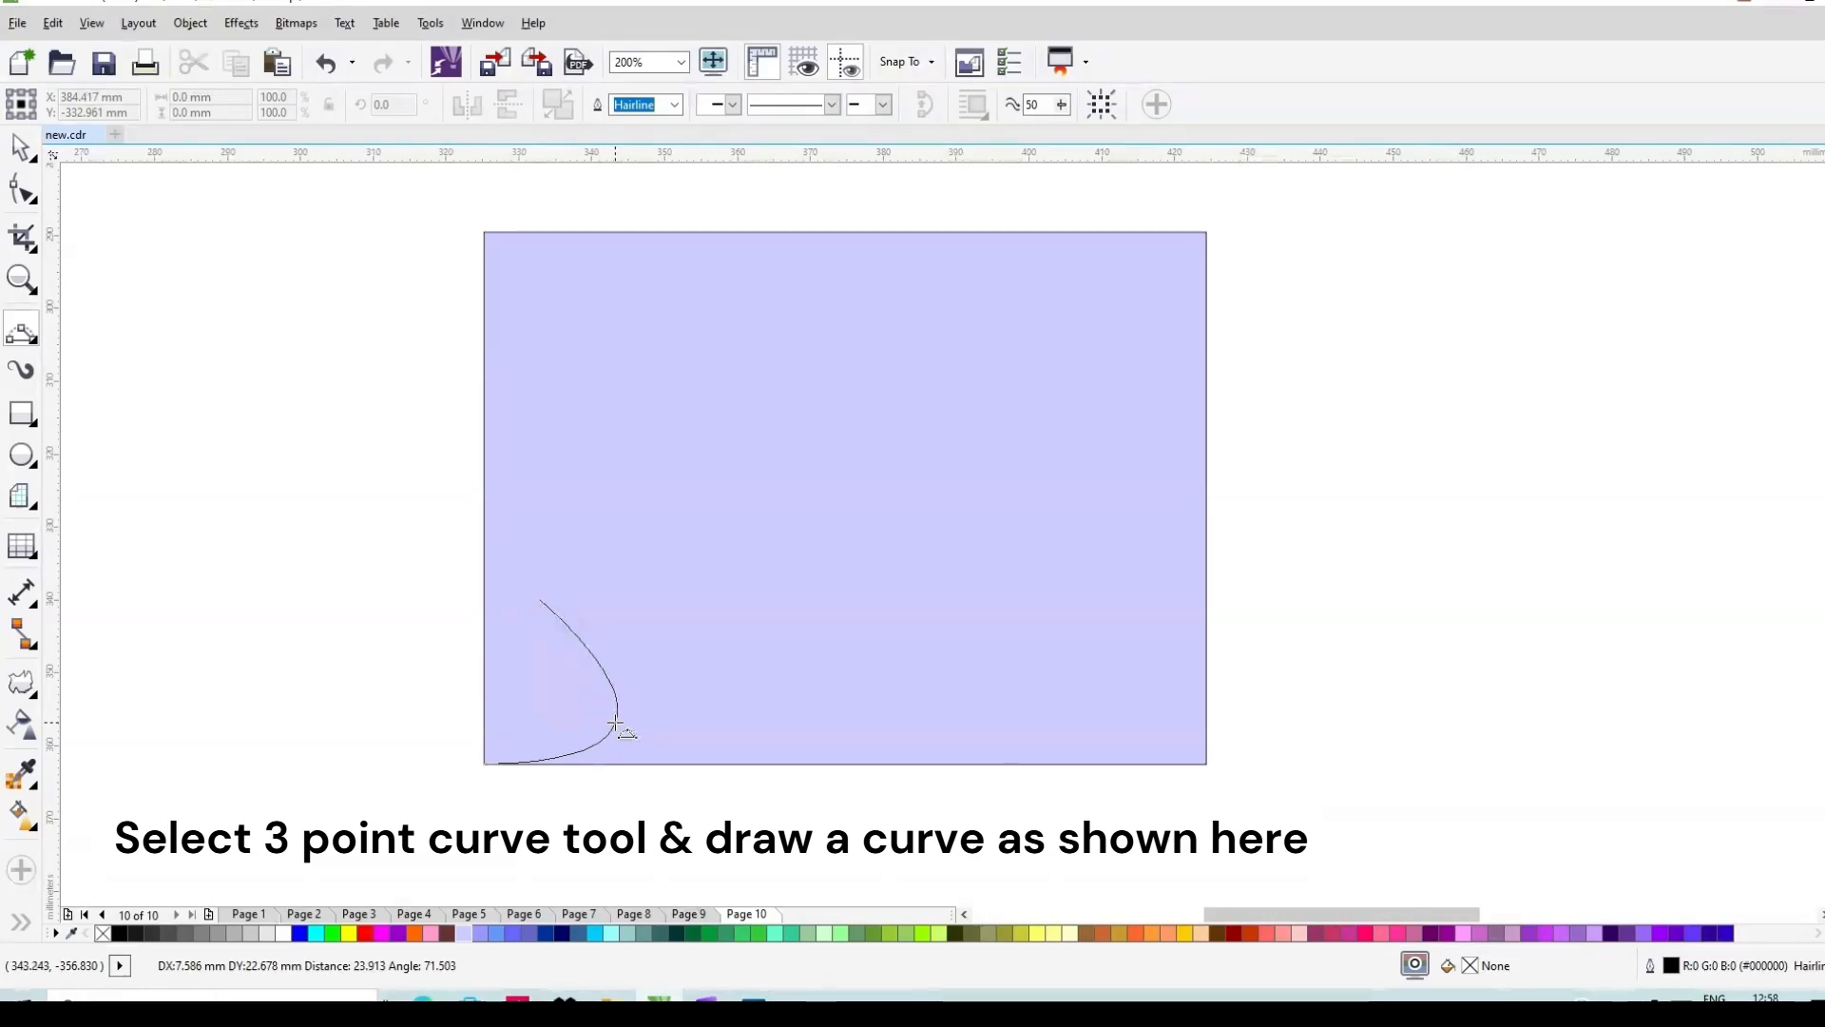
pyautogui.click(606, 722)
# Step: Draw freehand straight lines from the curve's upper end to the rectangle's top-edge midpoint and from there tangent to the curve's bulge
pyautogui.click(37, 345)
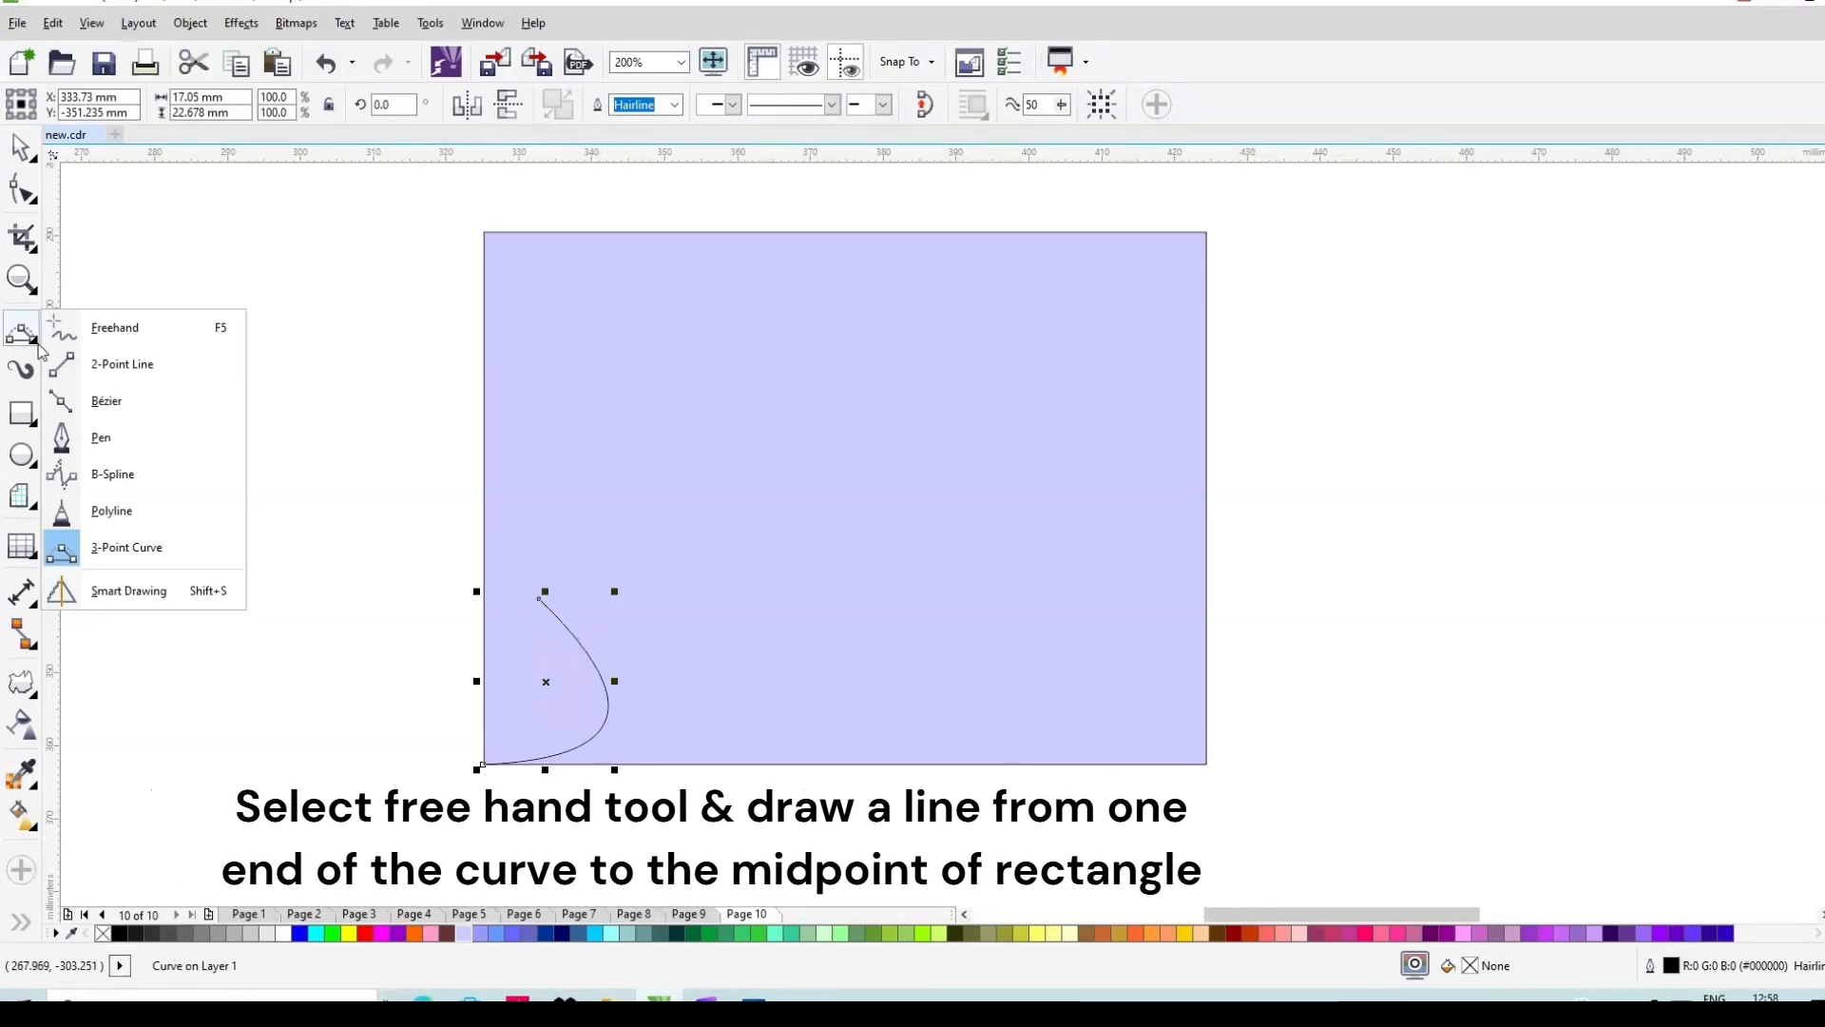
pyautogui.click(115, 329)
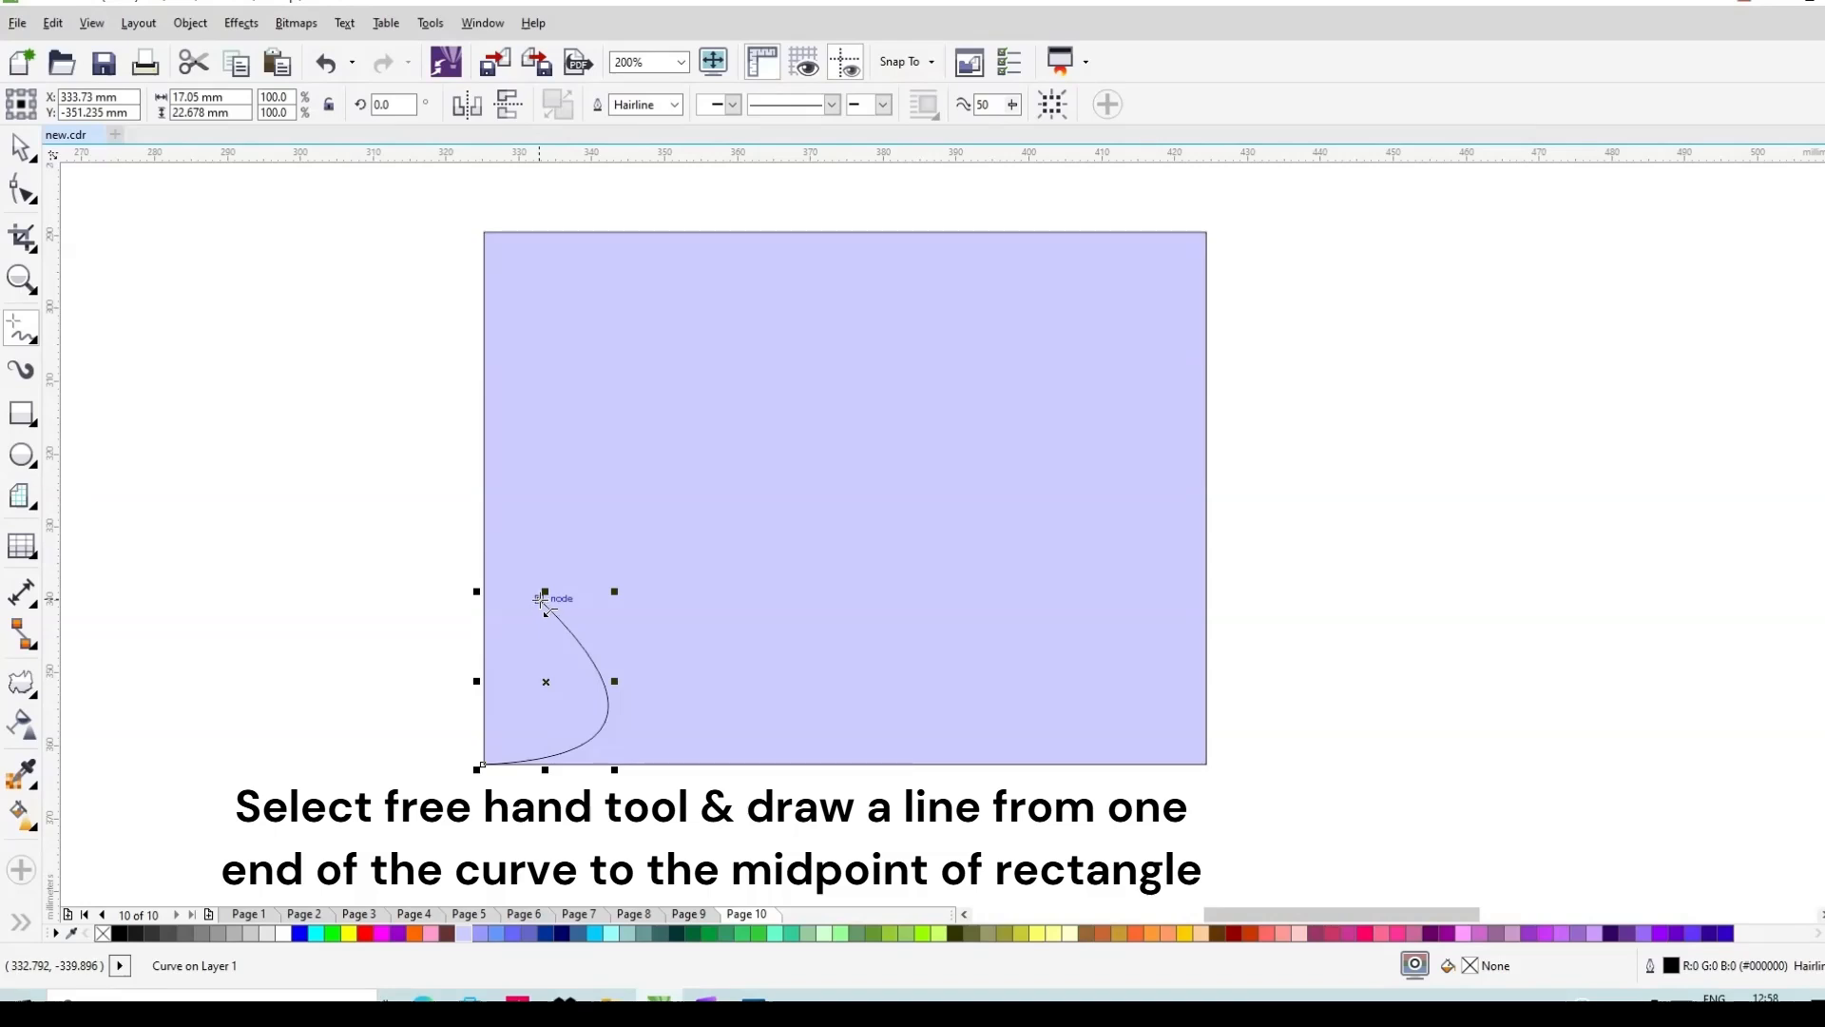
pyautogui.click(539, 598)
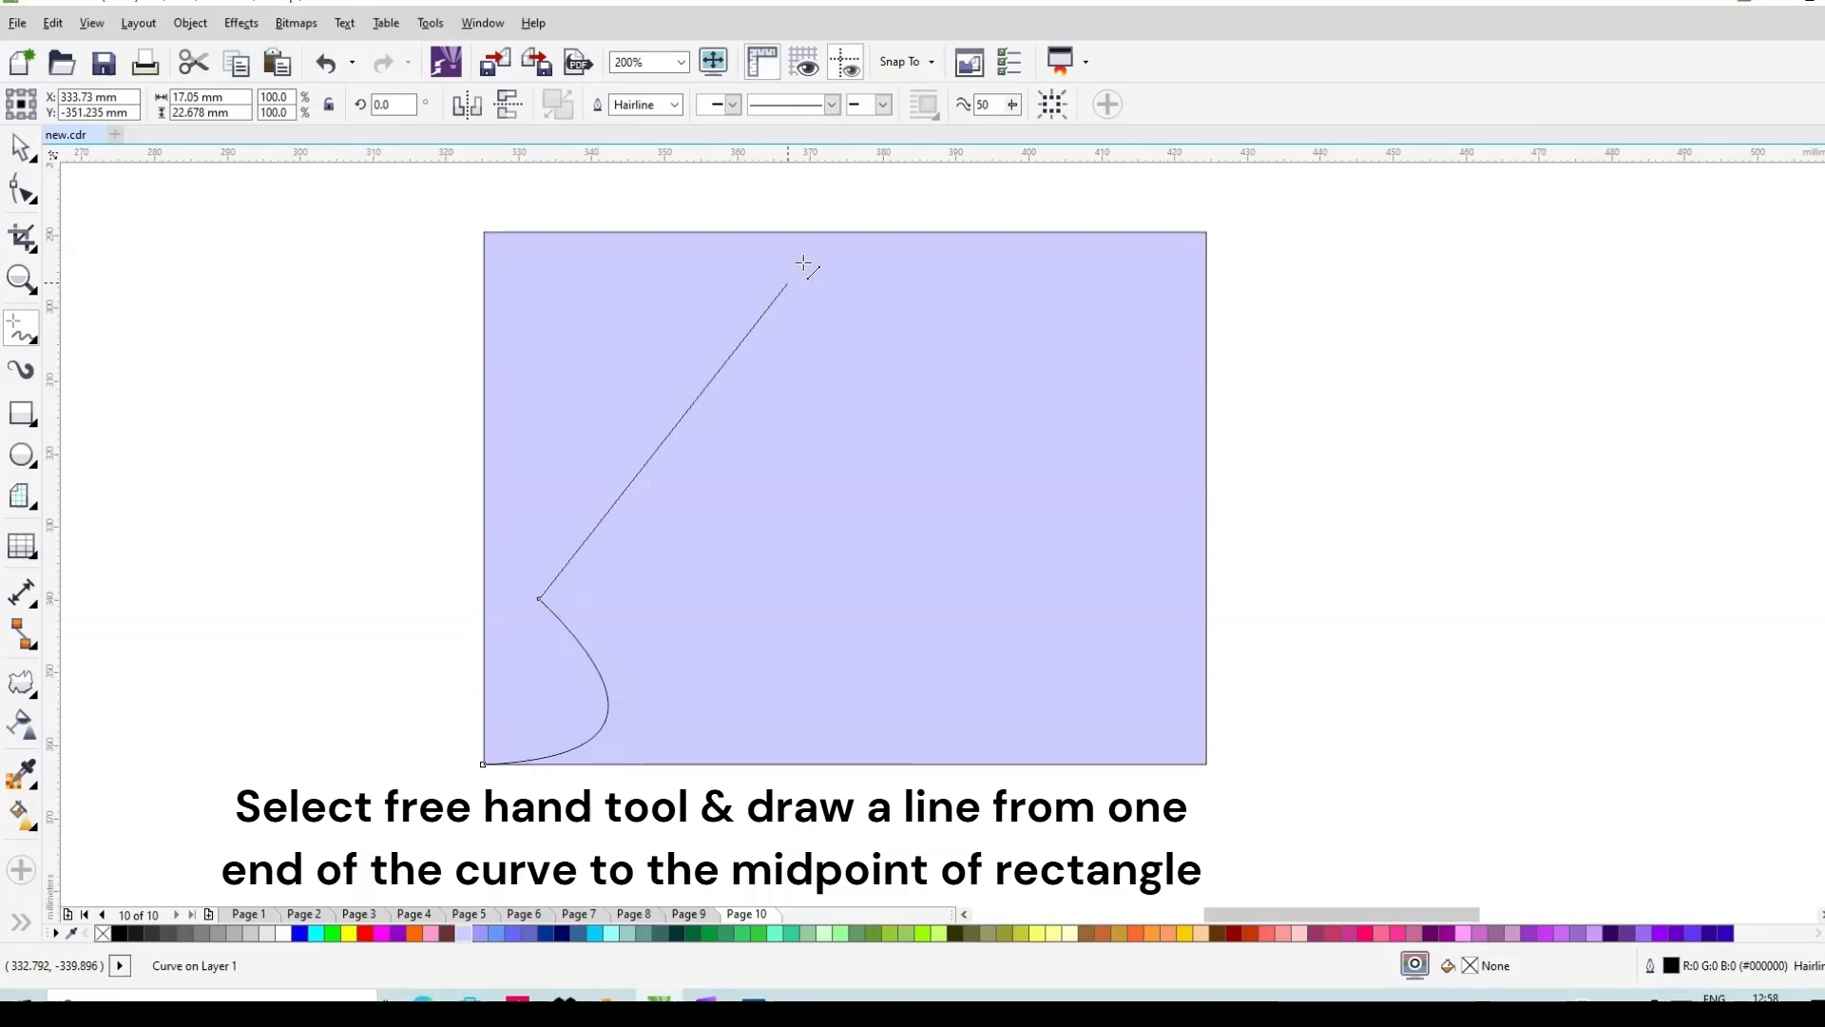
pyautogui.click(846, 232)
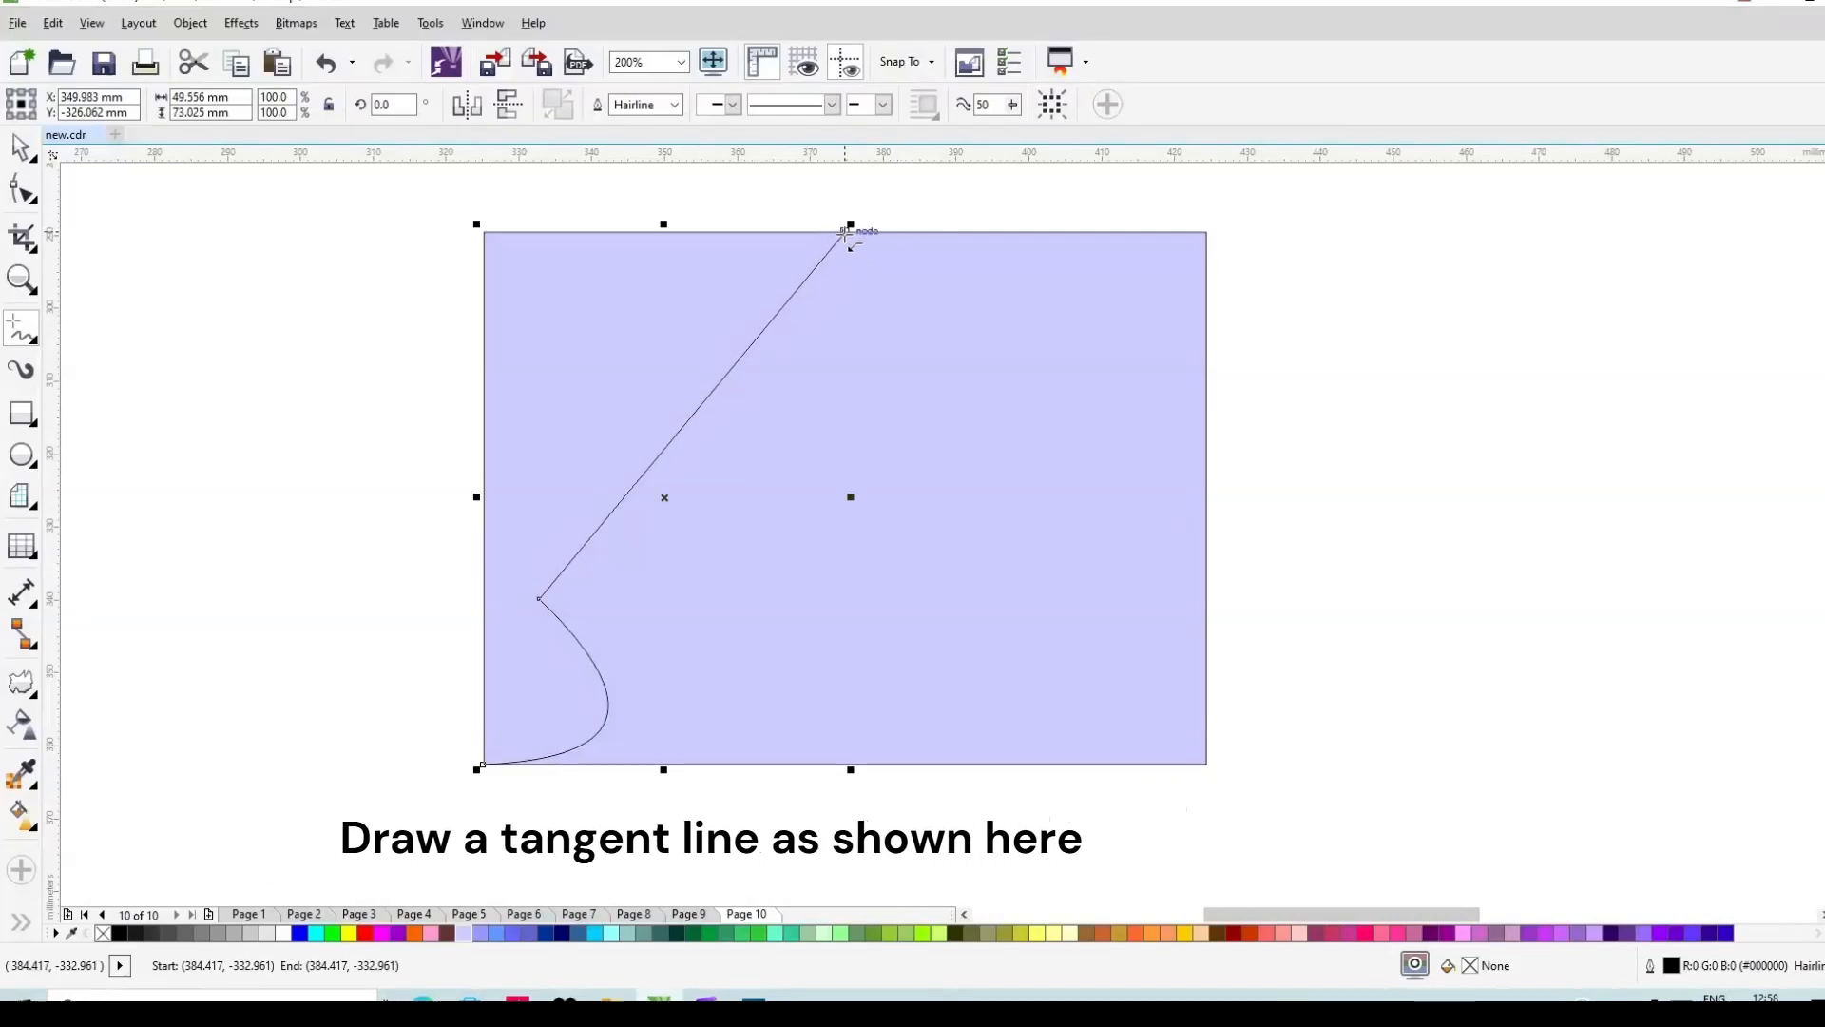
pyautogui.moveTo(845, 232); pyautogui.dragTo(606, 724)
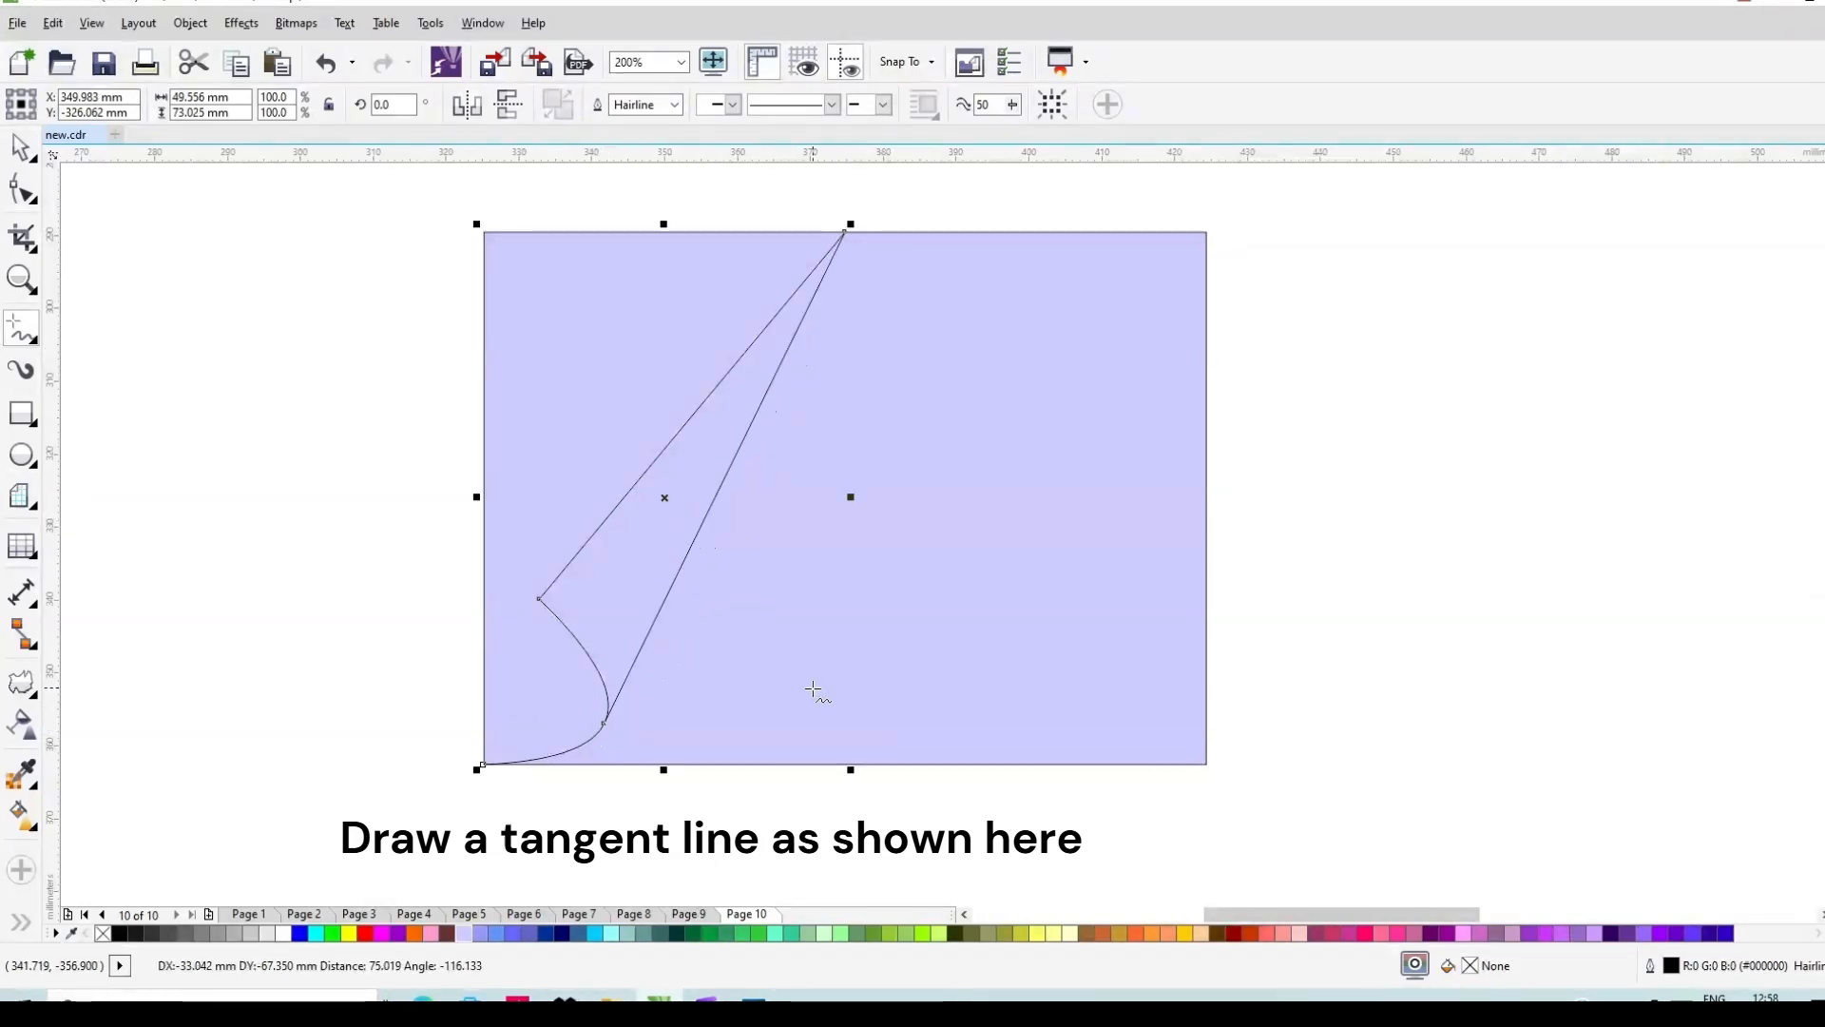
# Step: Smart-fill the region to the left of the curve and first line with black
pyautogui.click(29, 822)
pyautogui.click(64, 827)
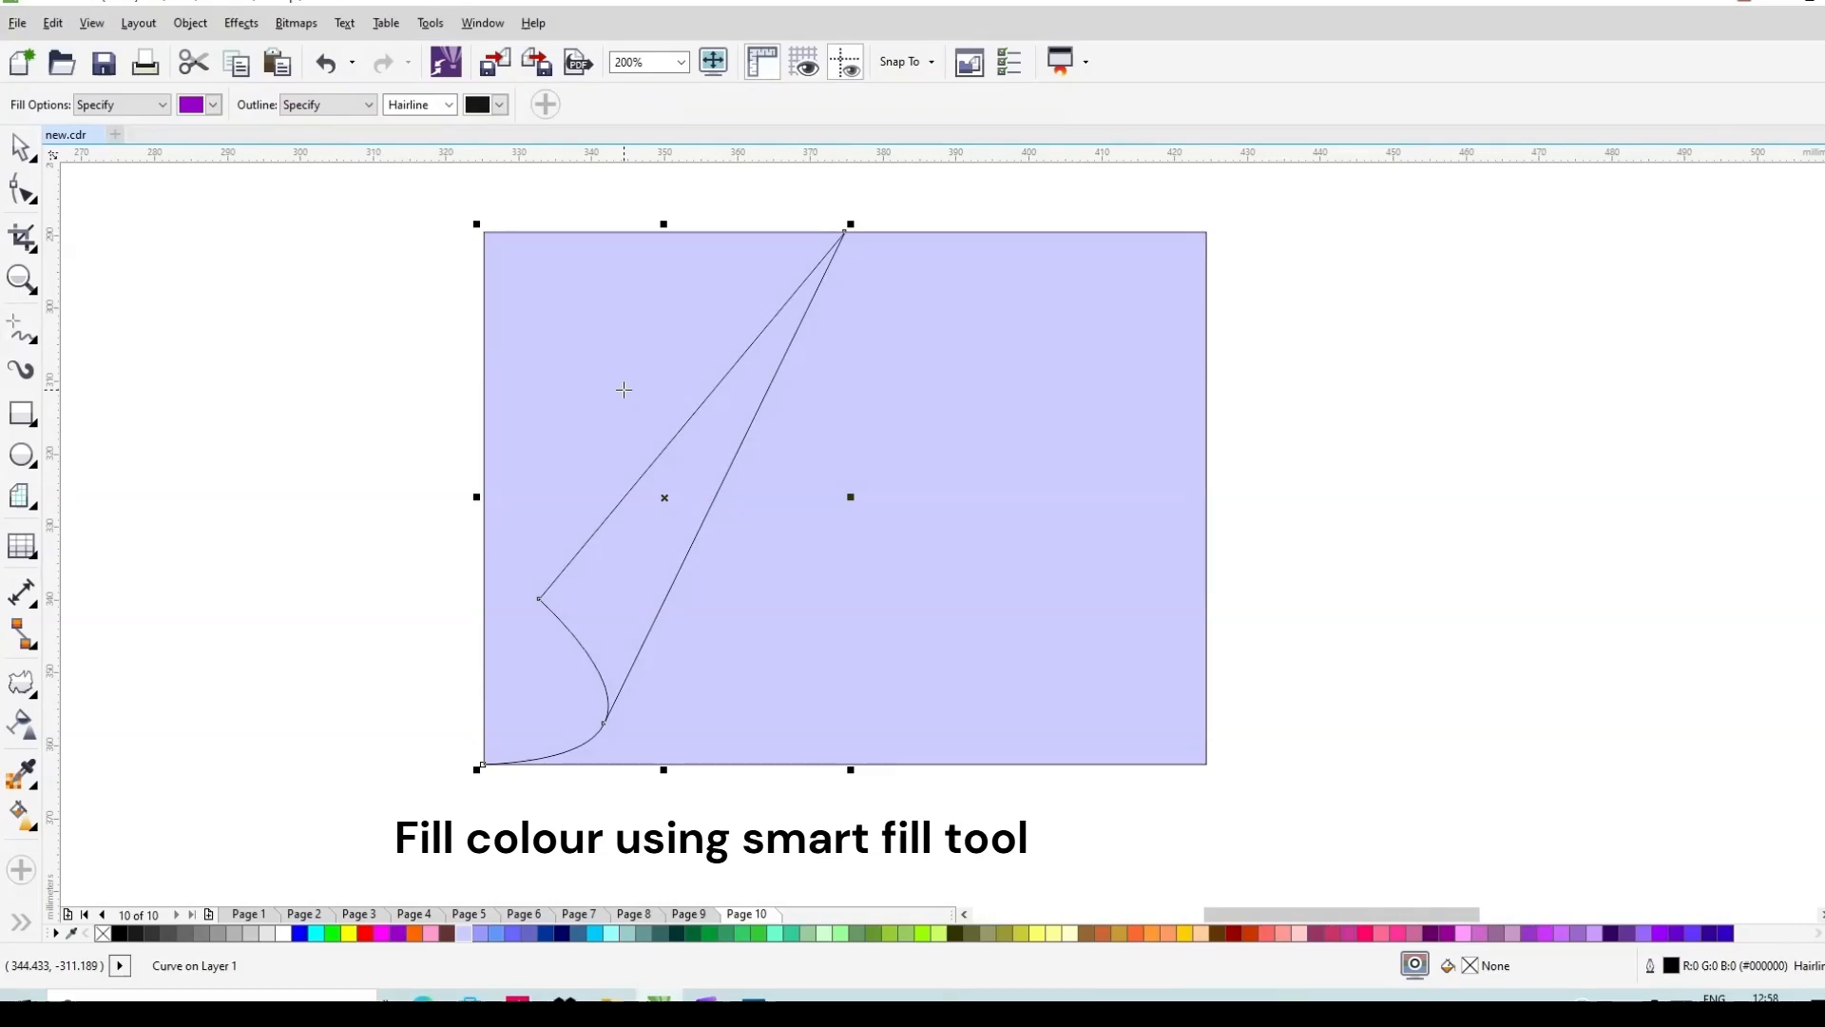
pyautogui.click(212, 104)
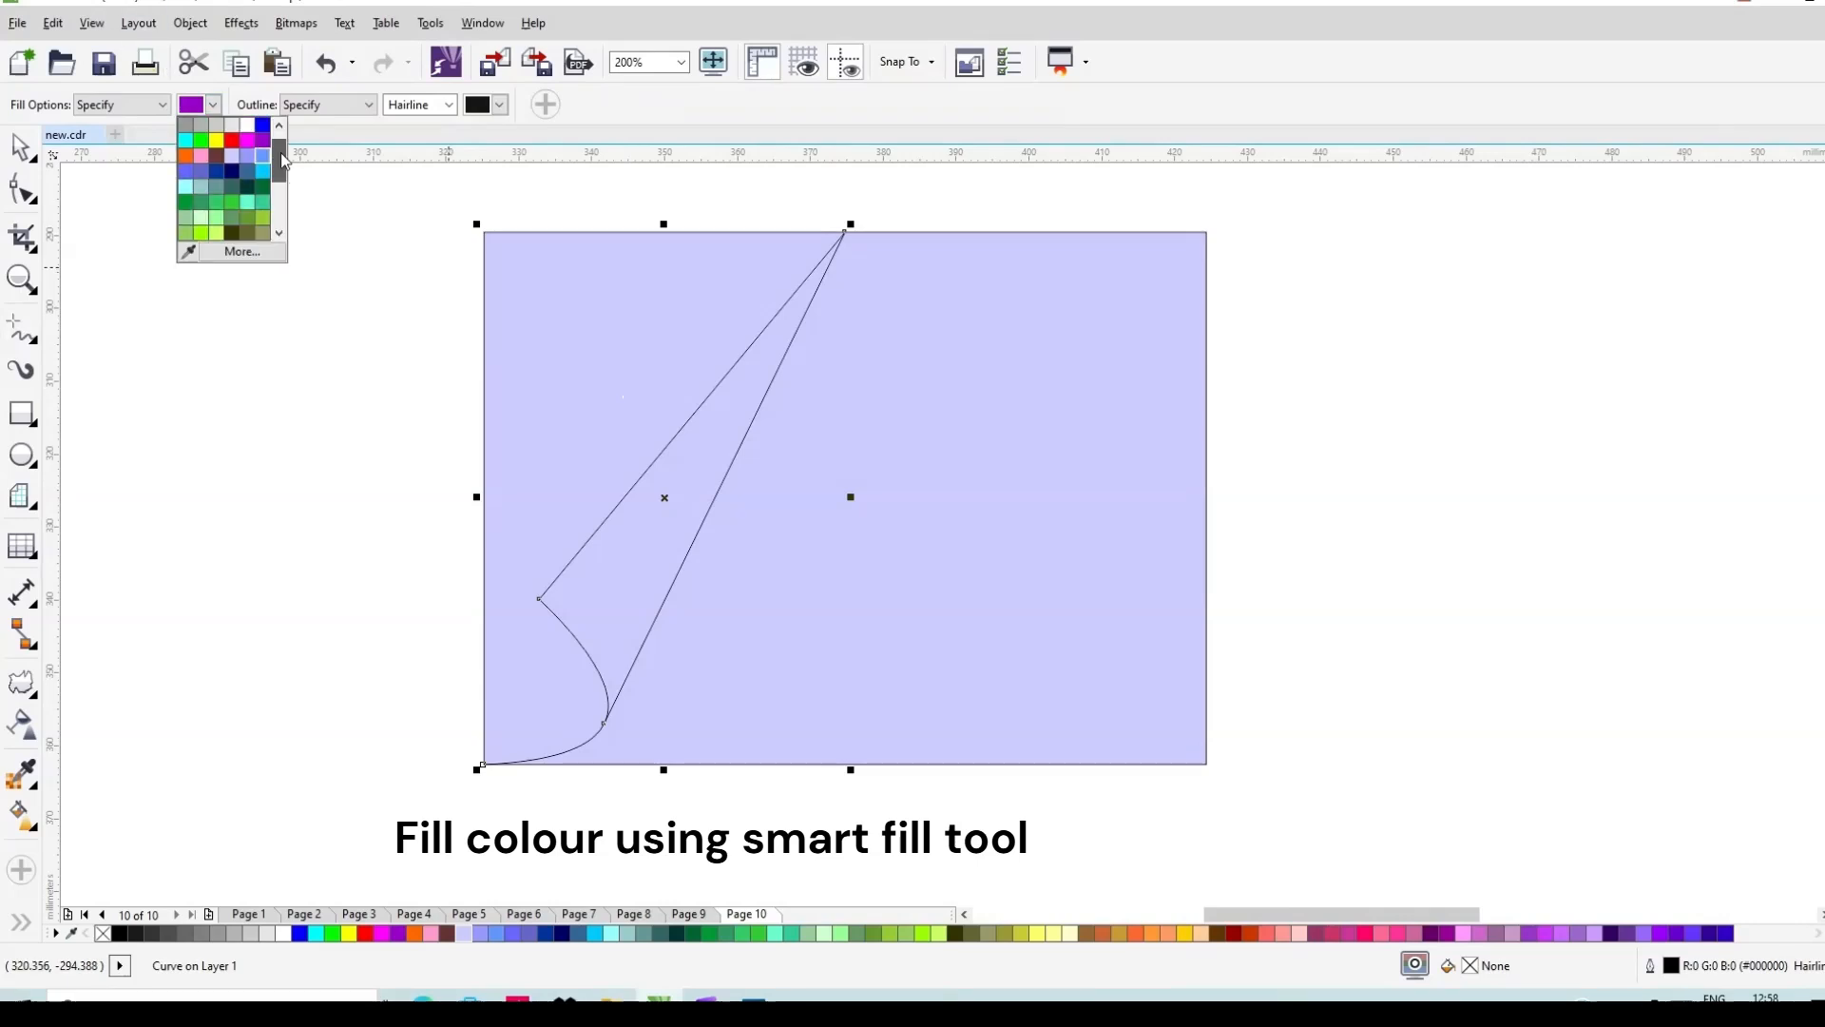
pyautogui.click(201, 126)
pyautogui.click(607, 342)
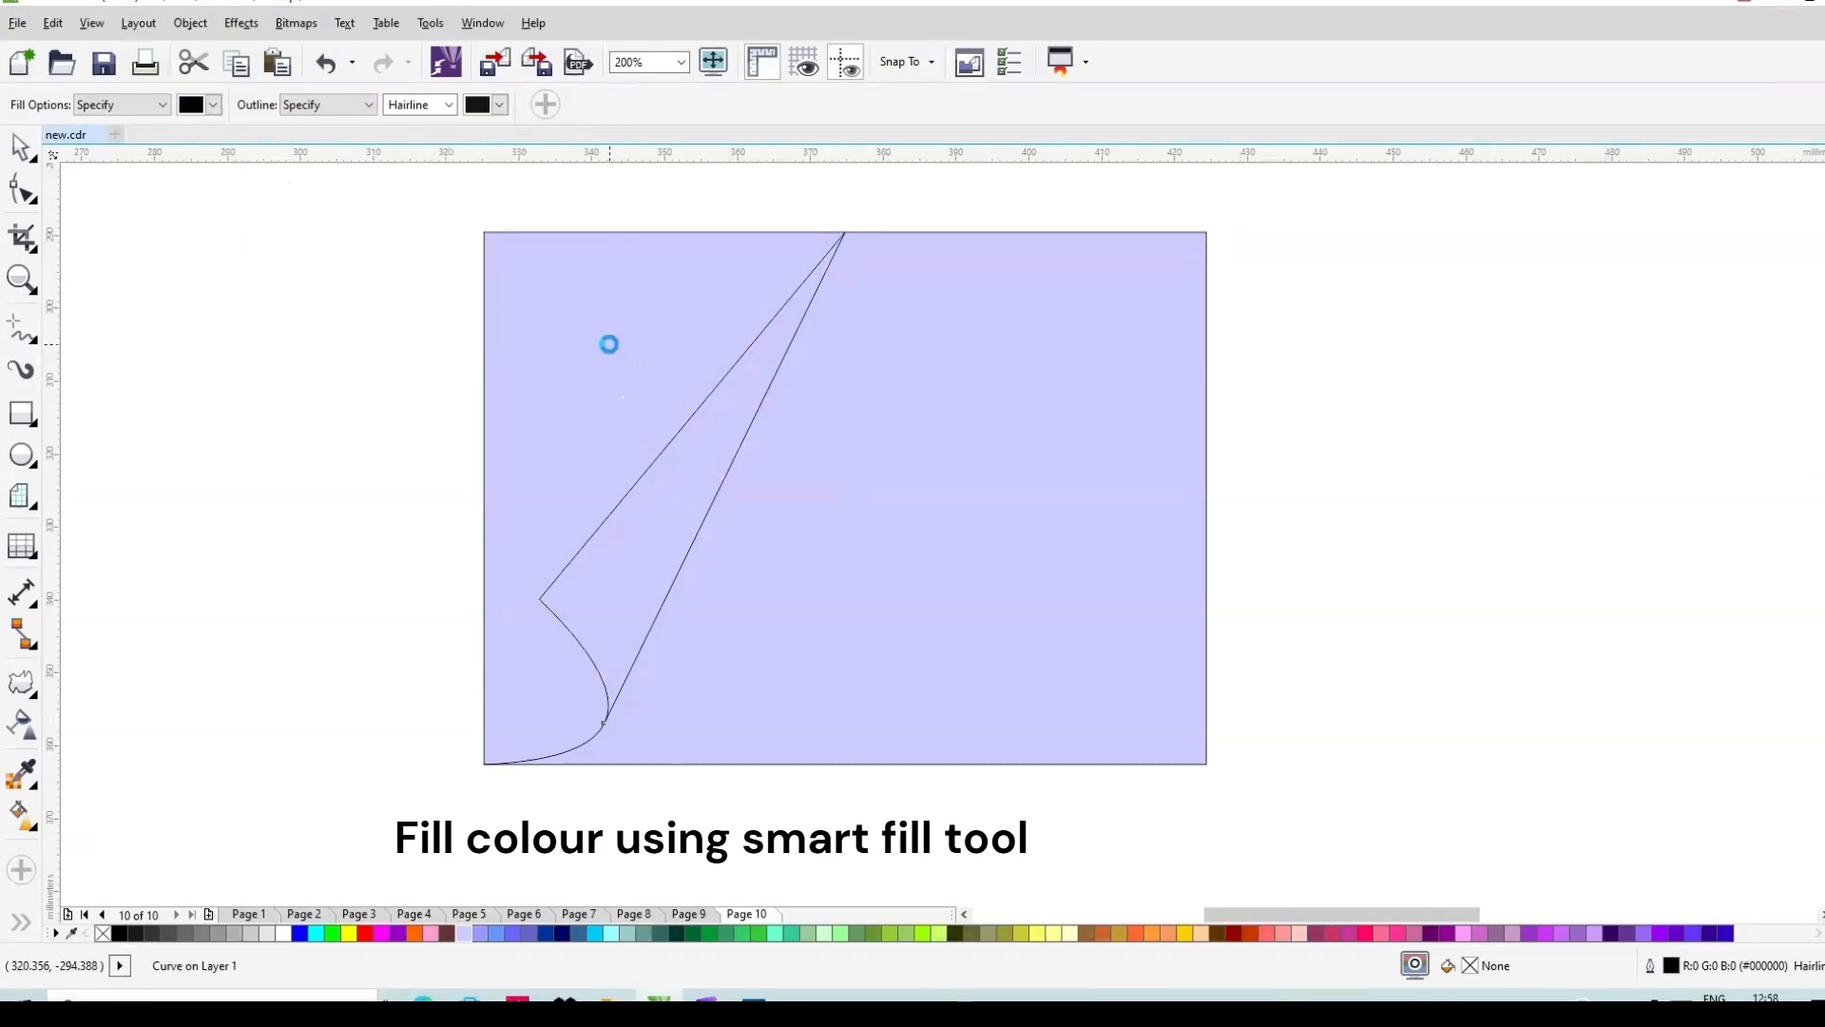
# Step: Smart-fill the narrow page-curl flap between the two lines with purple (#9900CC)
pyautogui.click(213, 104)
pyautogui.click(266, 155)
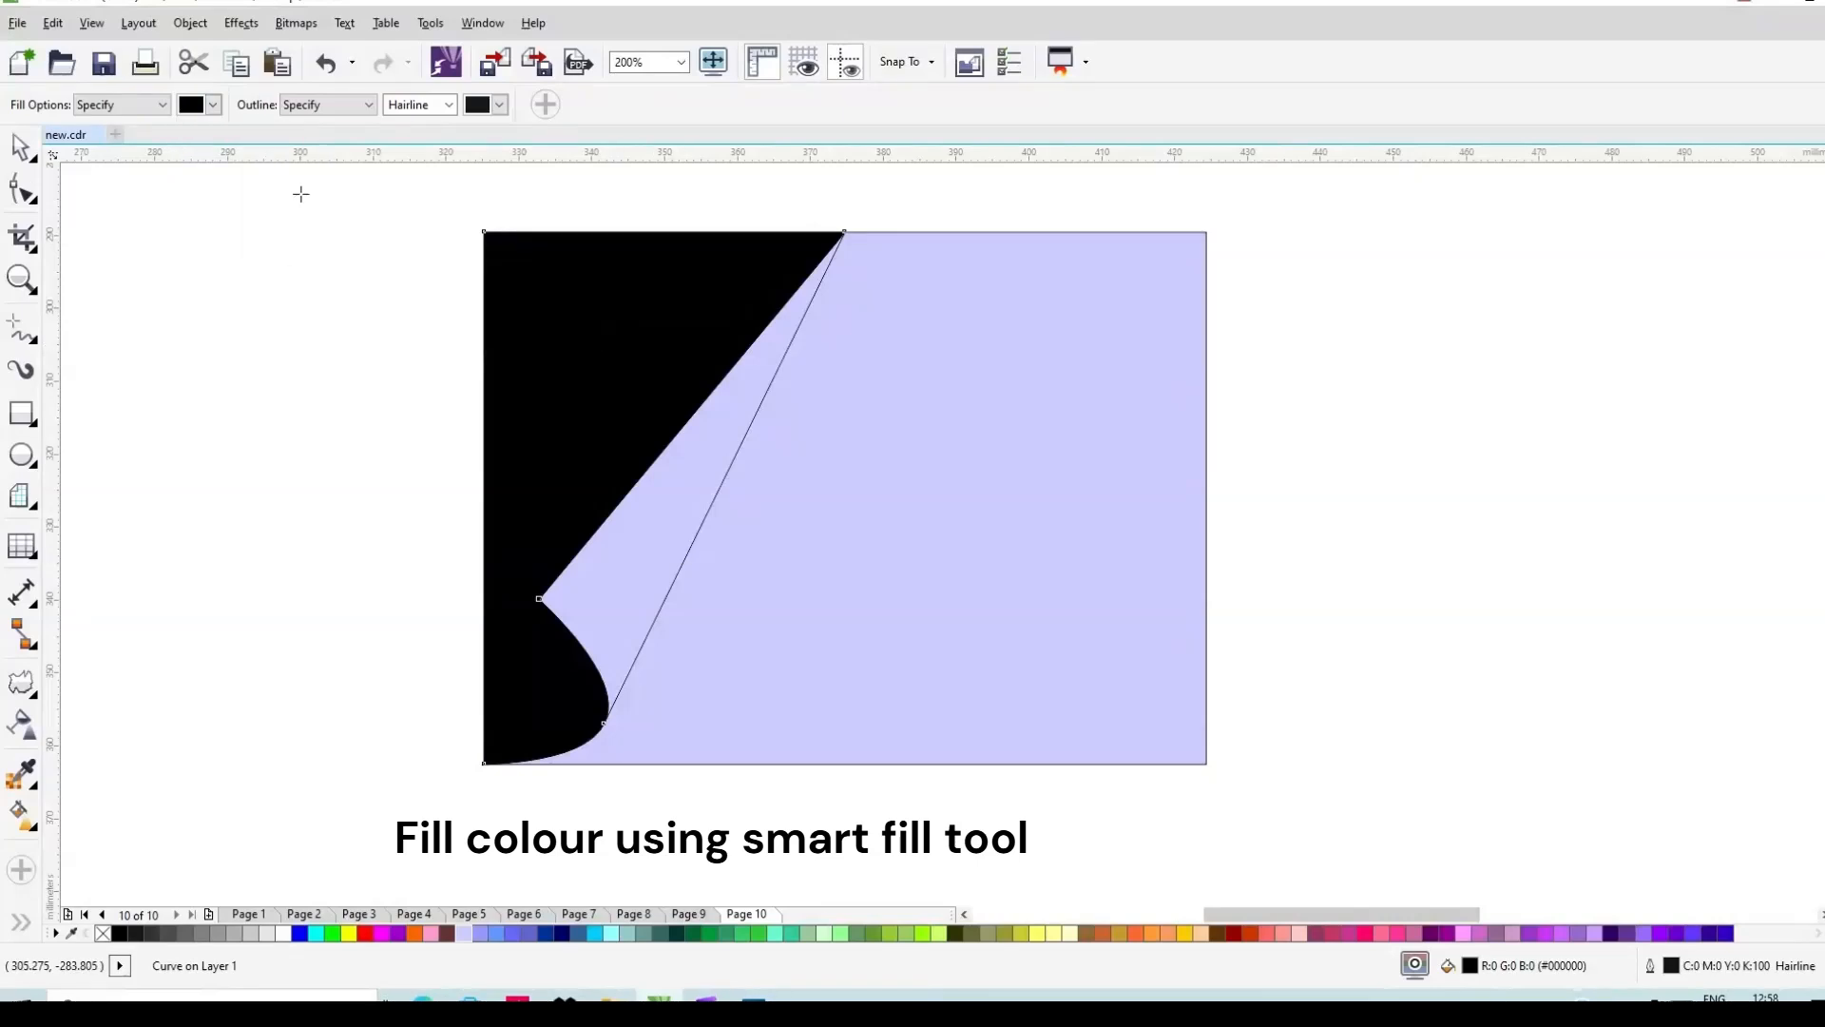
pyautogui.click(627, 523)
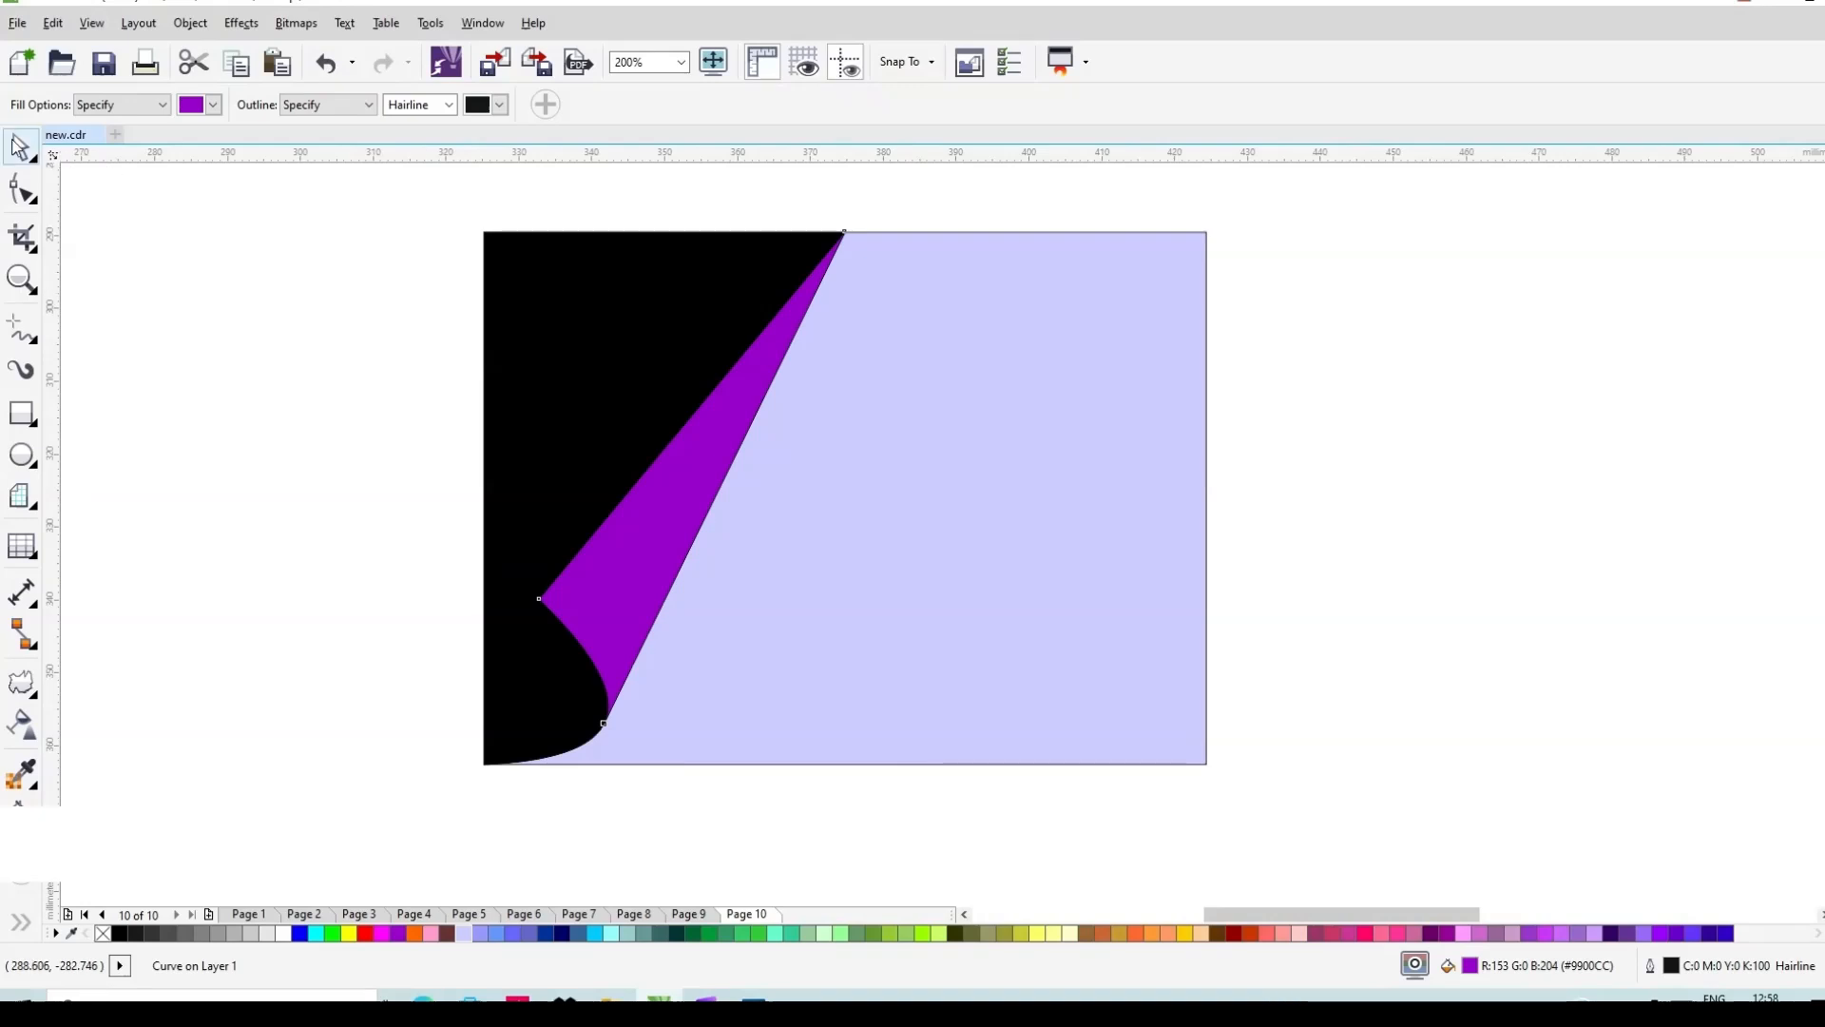
# Step: Delete the original curve-and-line object lying beneath the purple flap
pyautogui.press('space')
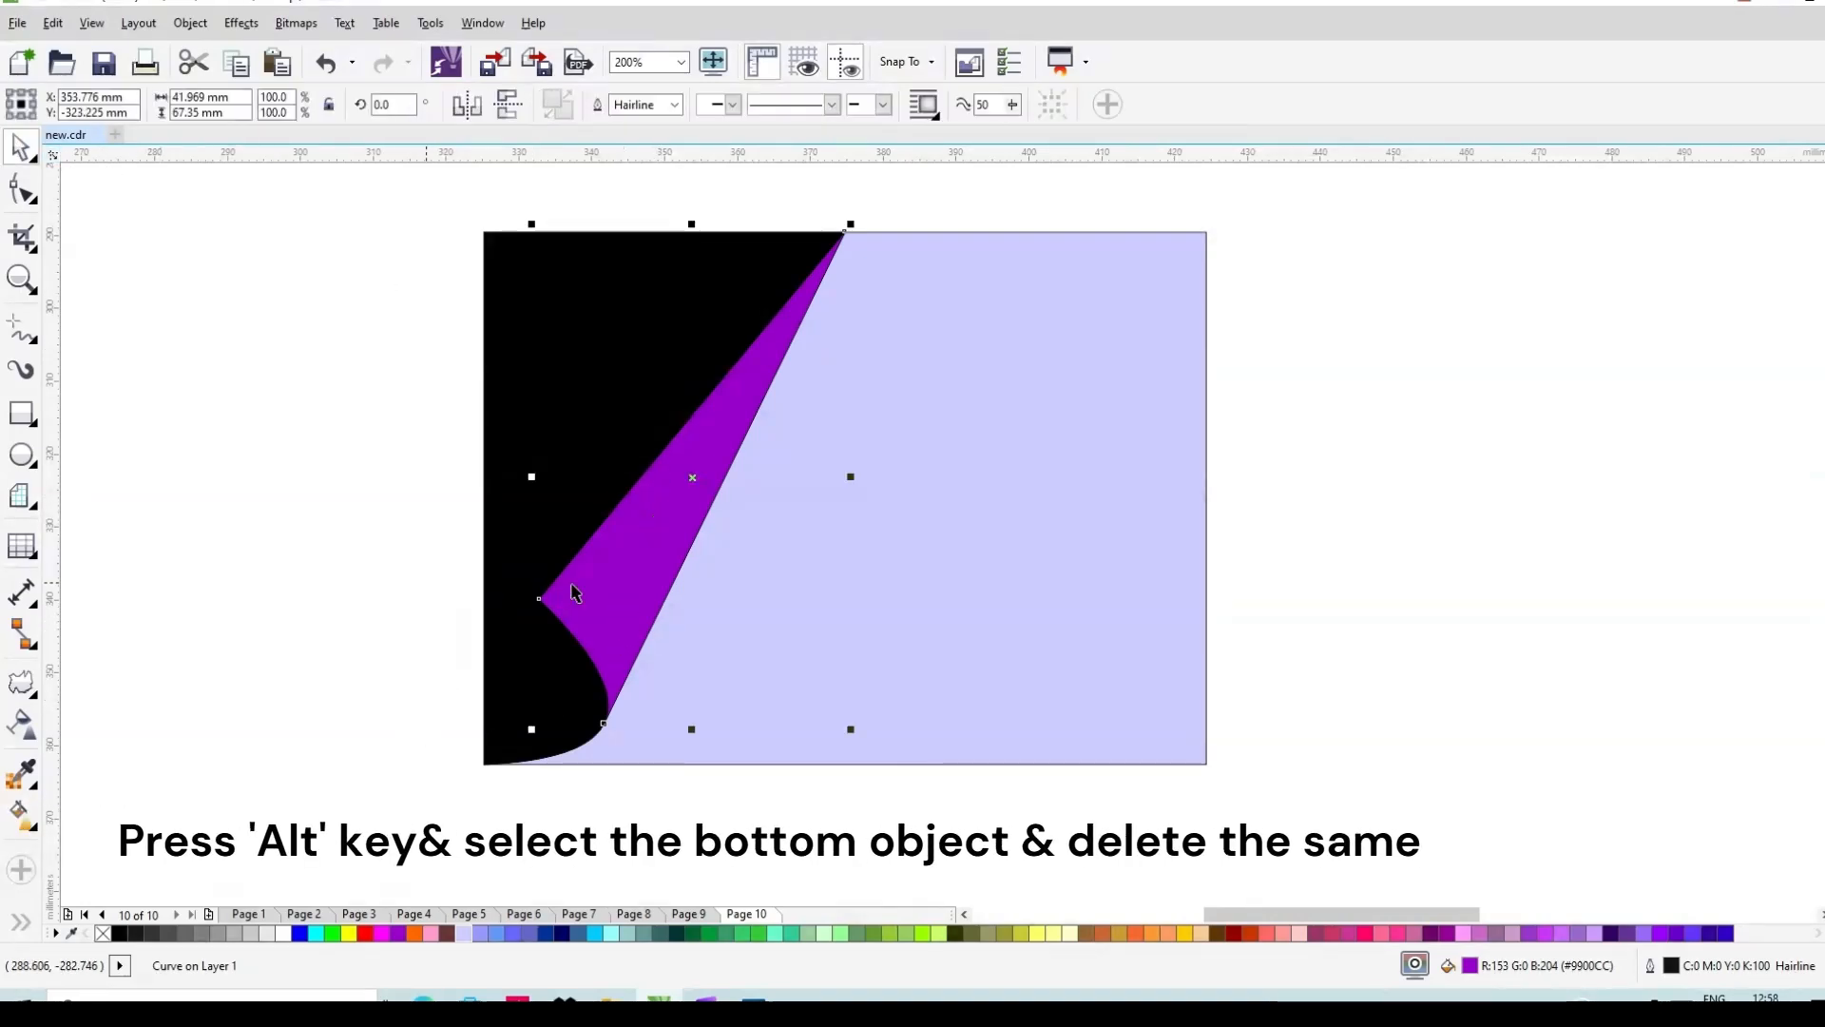
pyautogui.keyDown('alt'); pyautogui.click(610, 597); pyautogui.keyUp('alt')
pyautogui.moveTo(664, 501); pyautogui.dragTo(245, 607)
pyautogui.press('Delete')
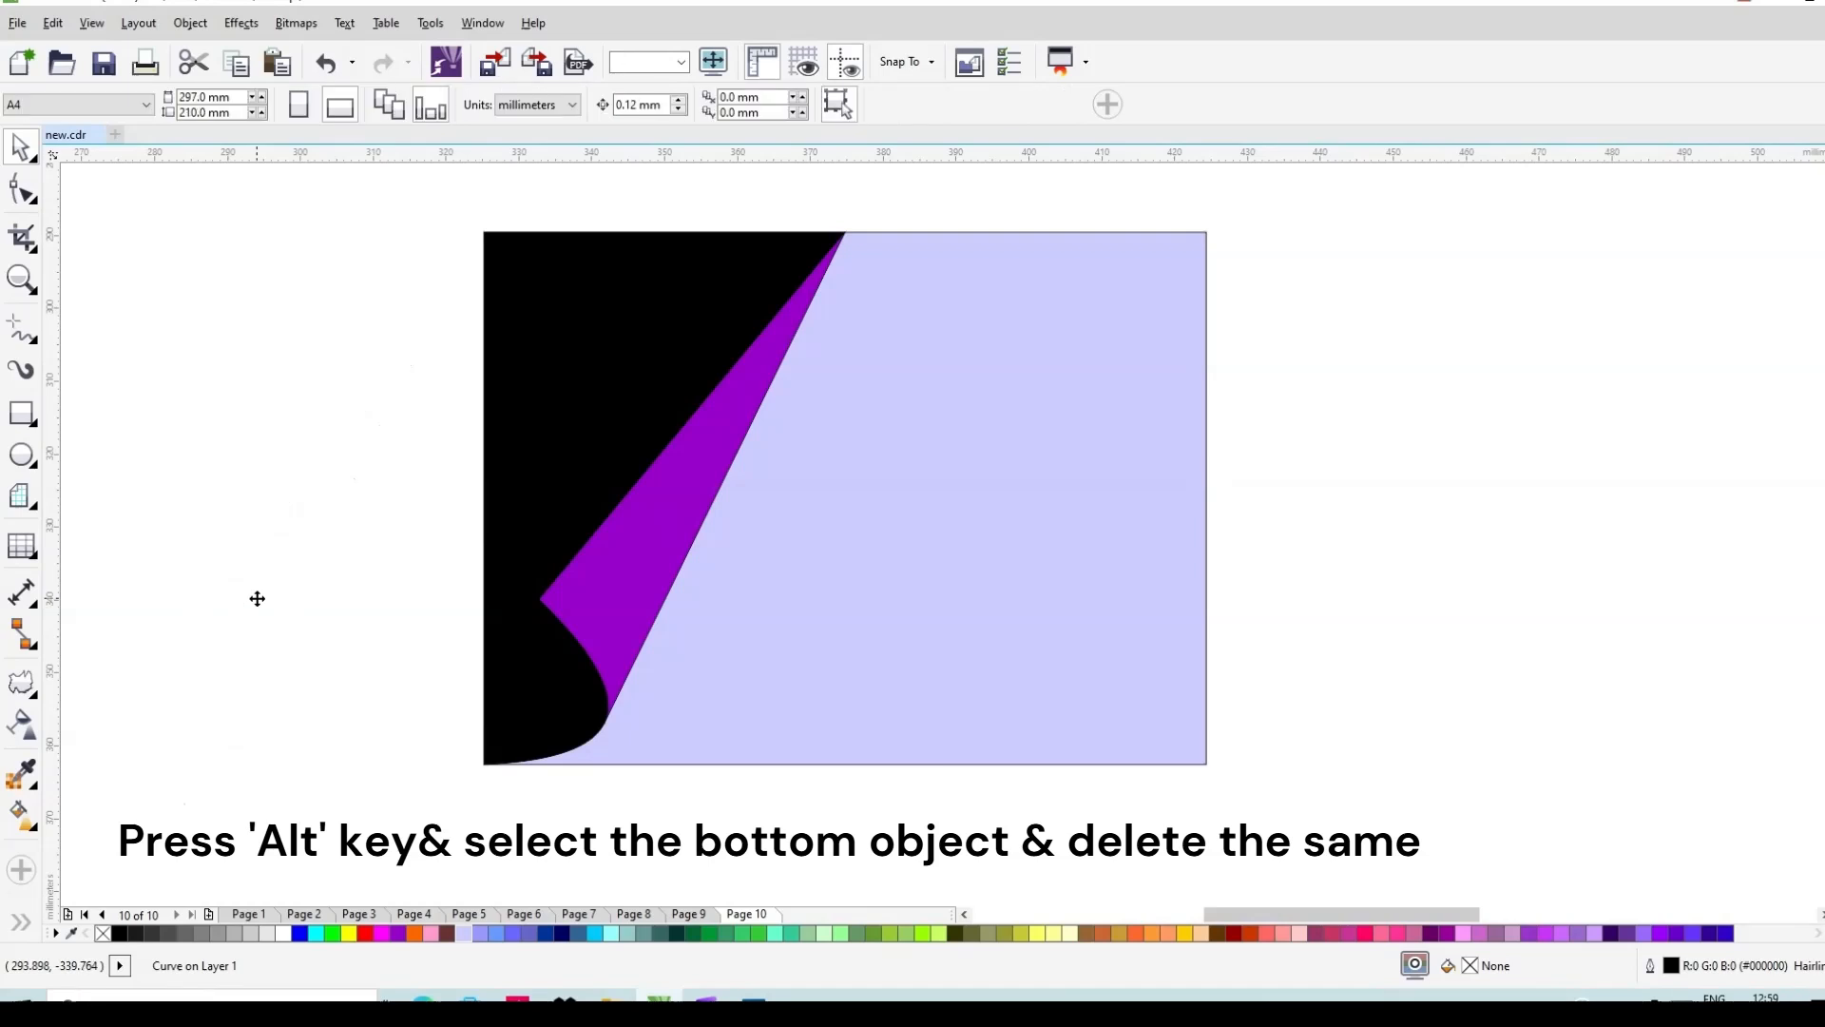
# Step: Apply a linear fountain fill across the flap's width with purple at both ends, starting it at the flap's left edge
pyautogui.click(21, 815)
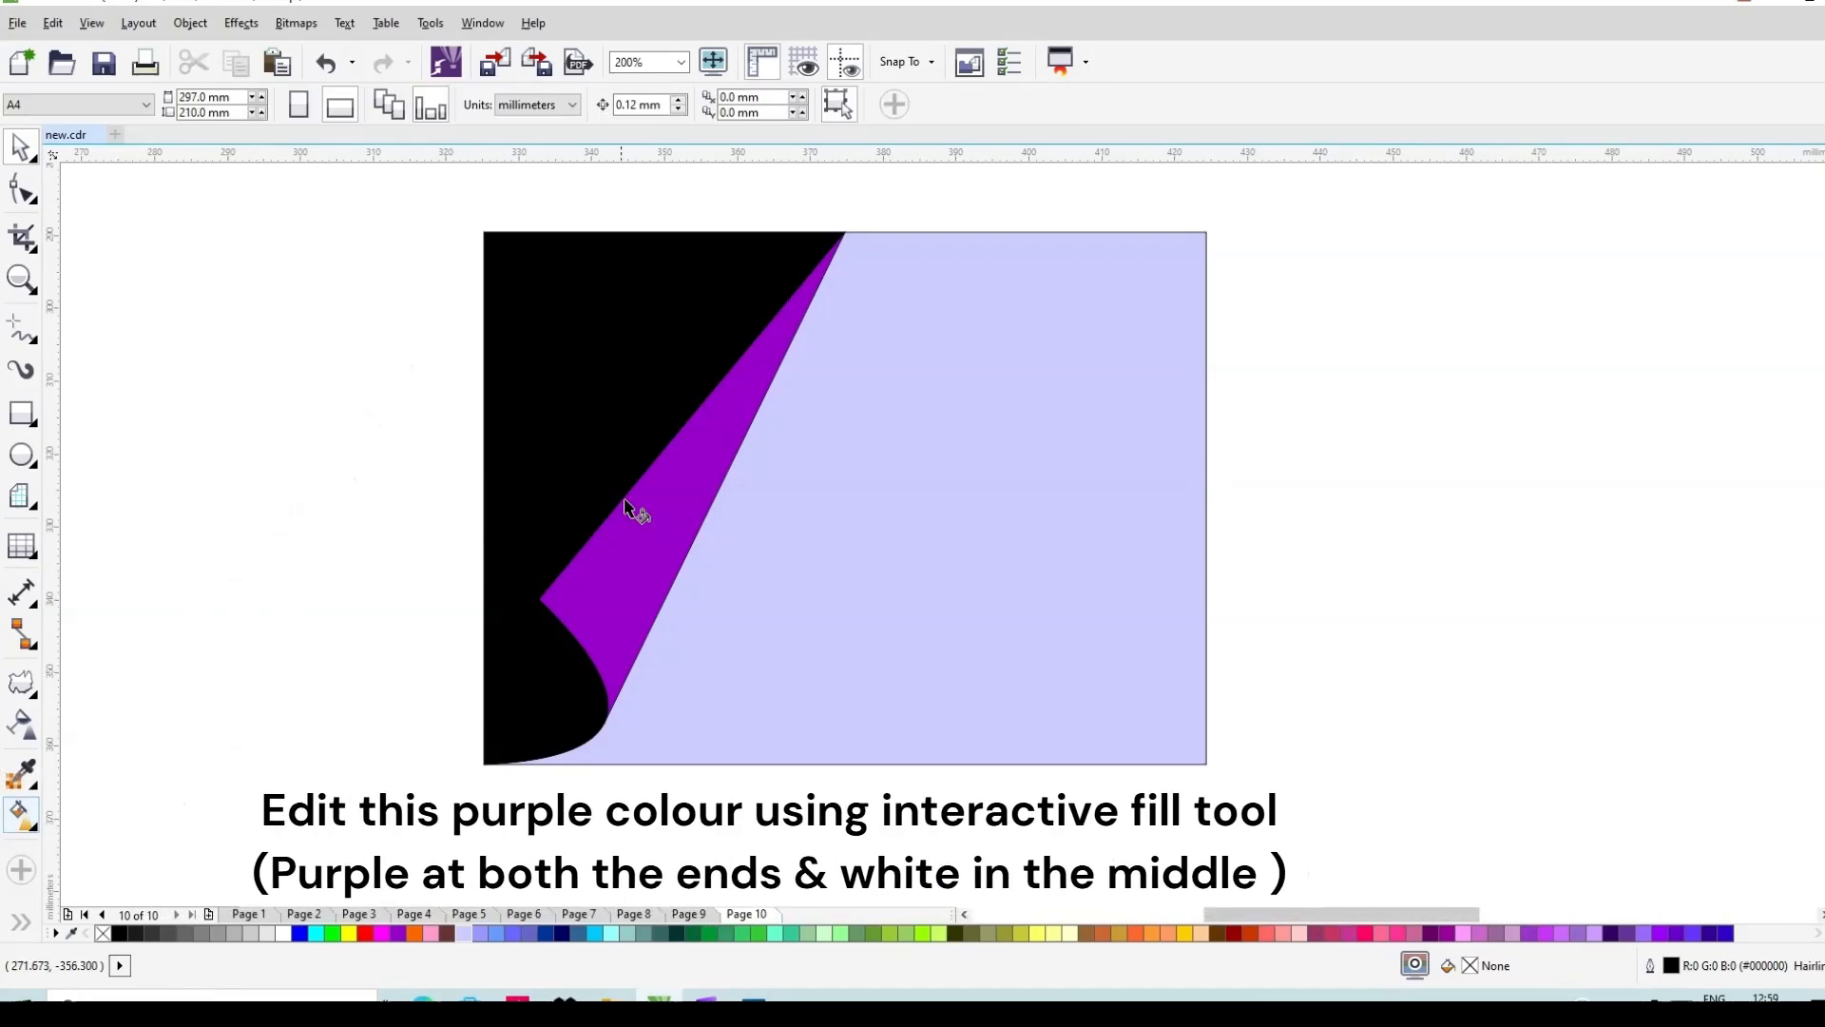
pyautogui.click(666, 496)
pyautogui.click(693, 523)
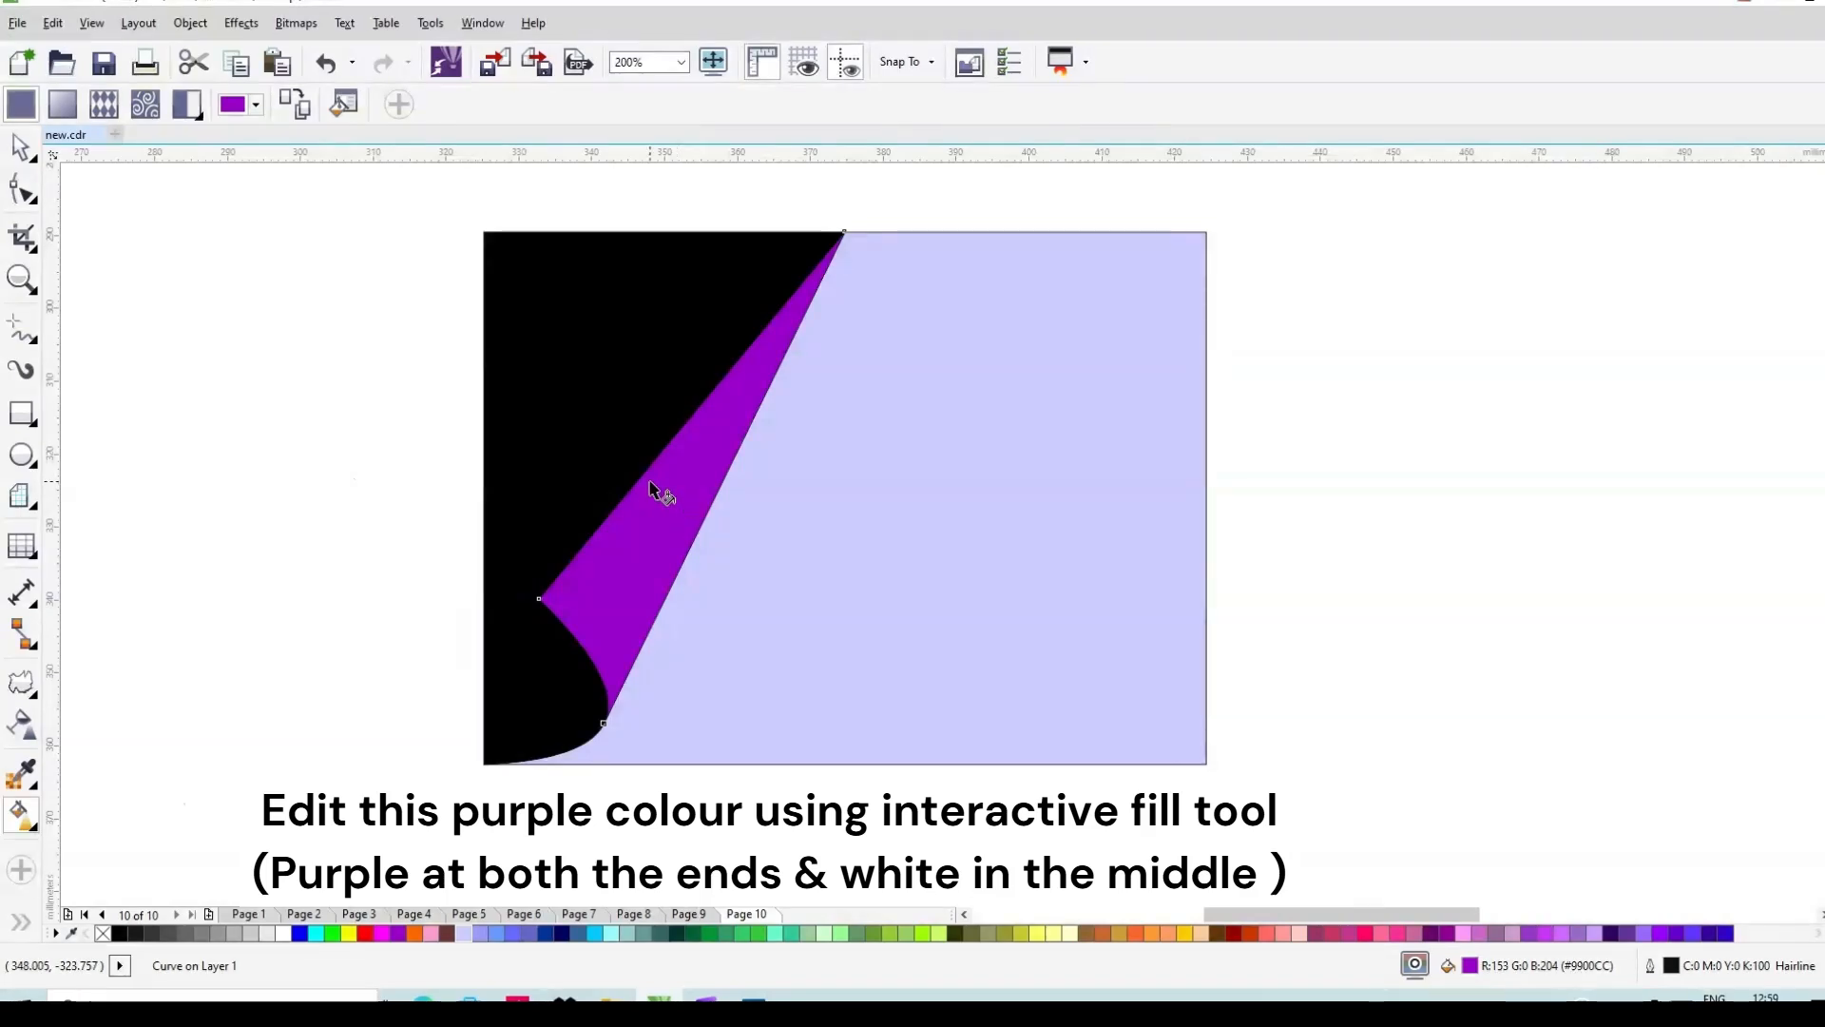
pyautogui.moveTo(651, 480); pyautogui.dragTo(691, 516)
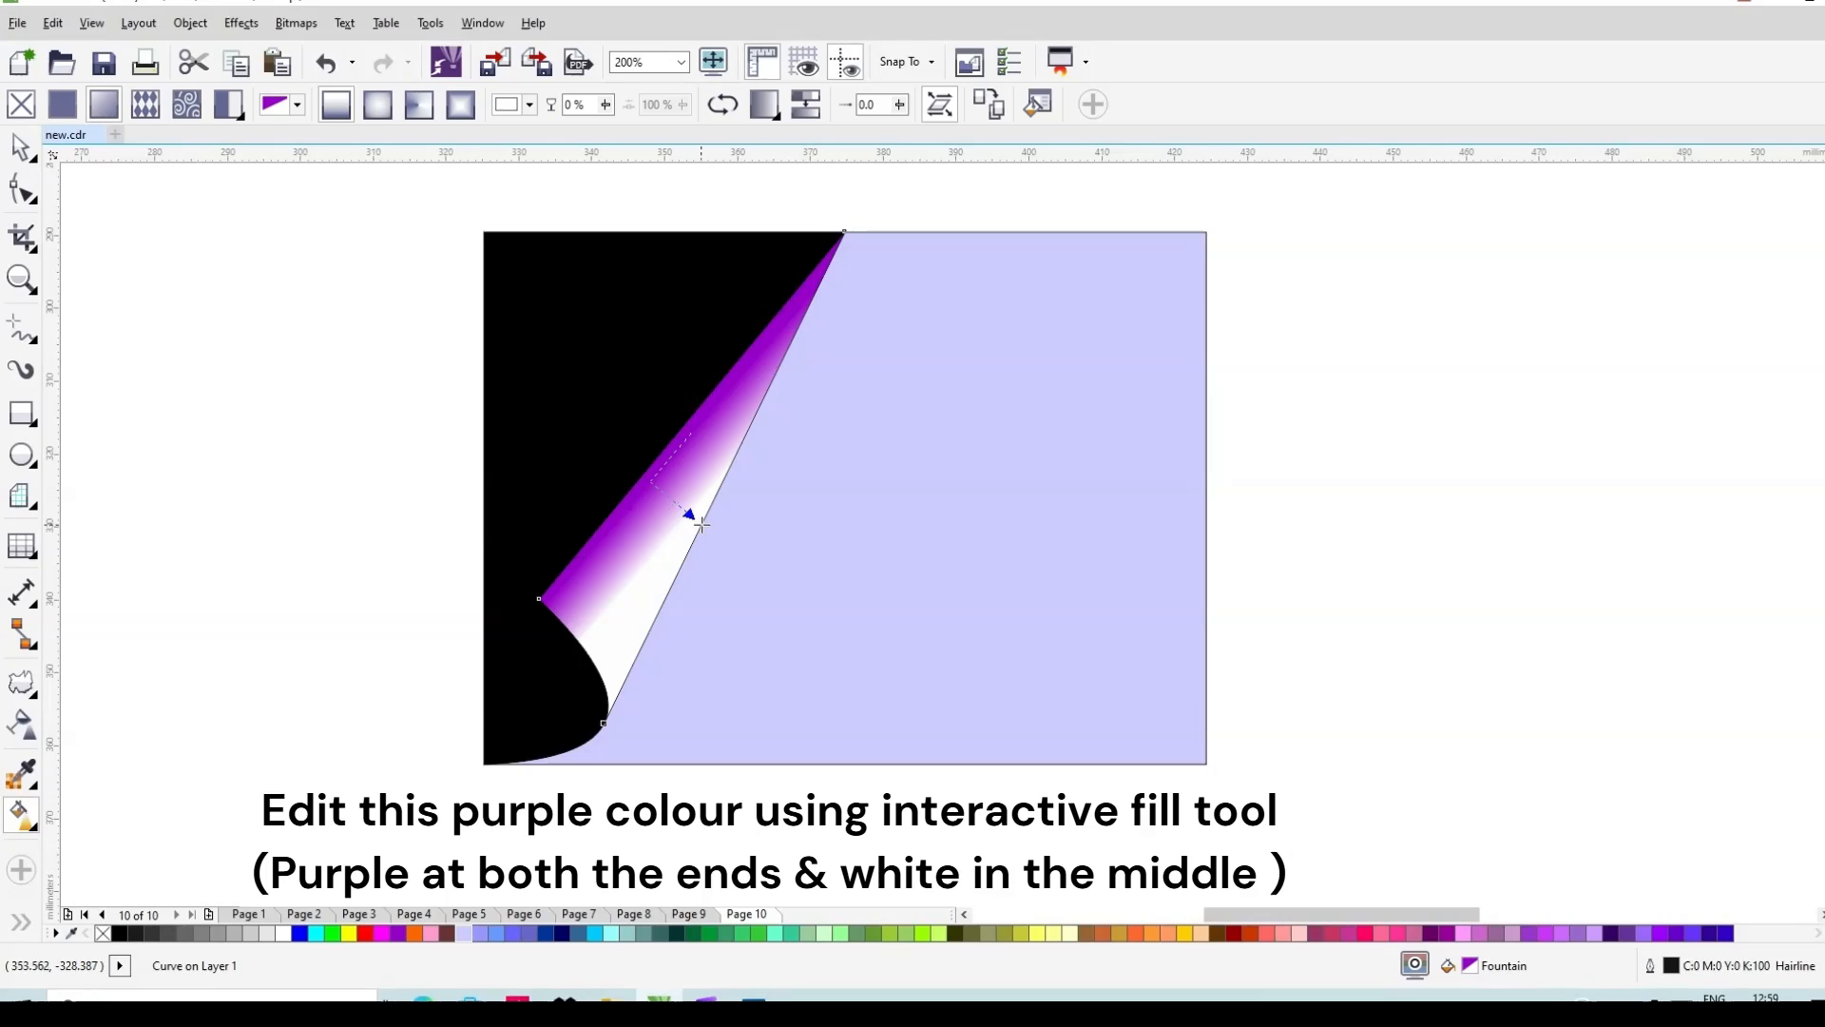
pyautogui.click(690, 515)
pyautogui.click(399, 934)
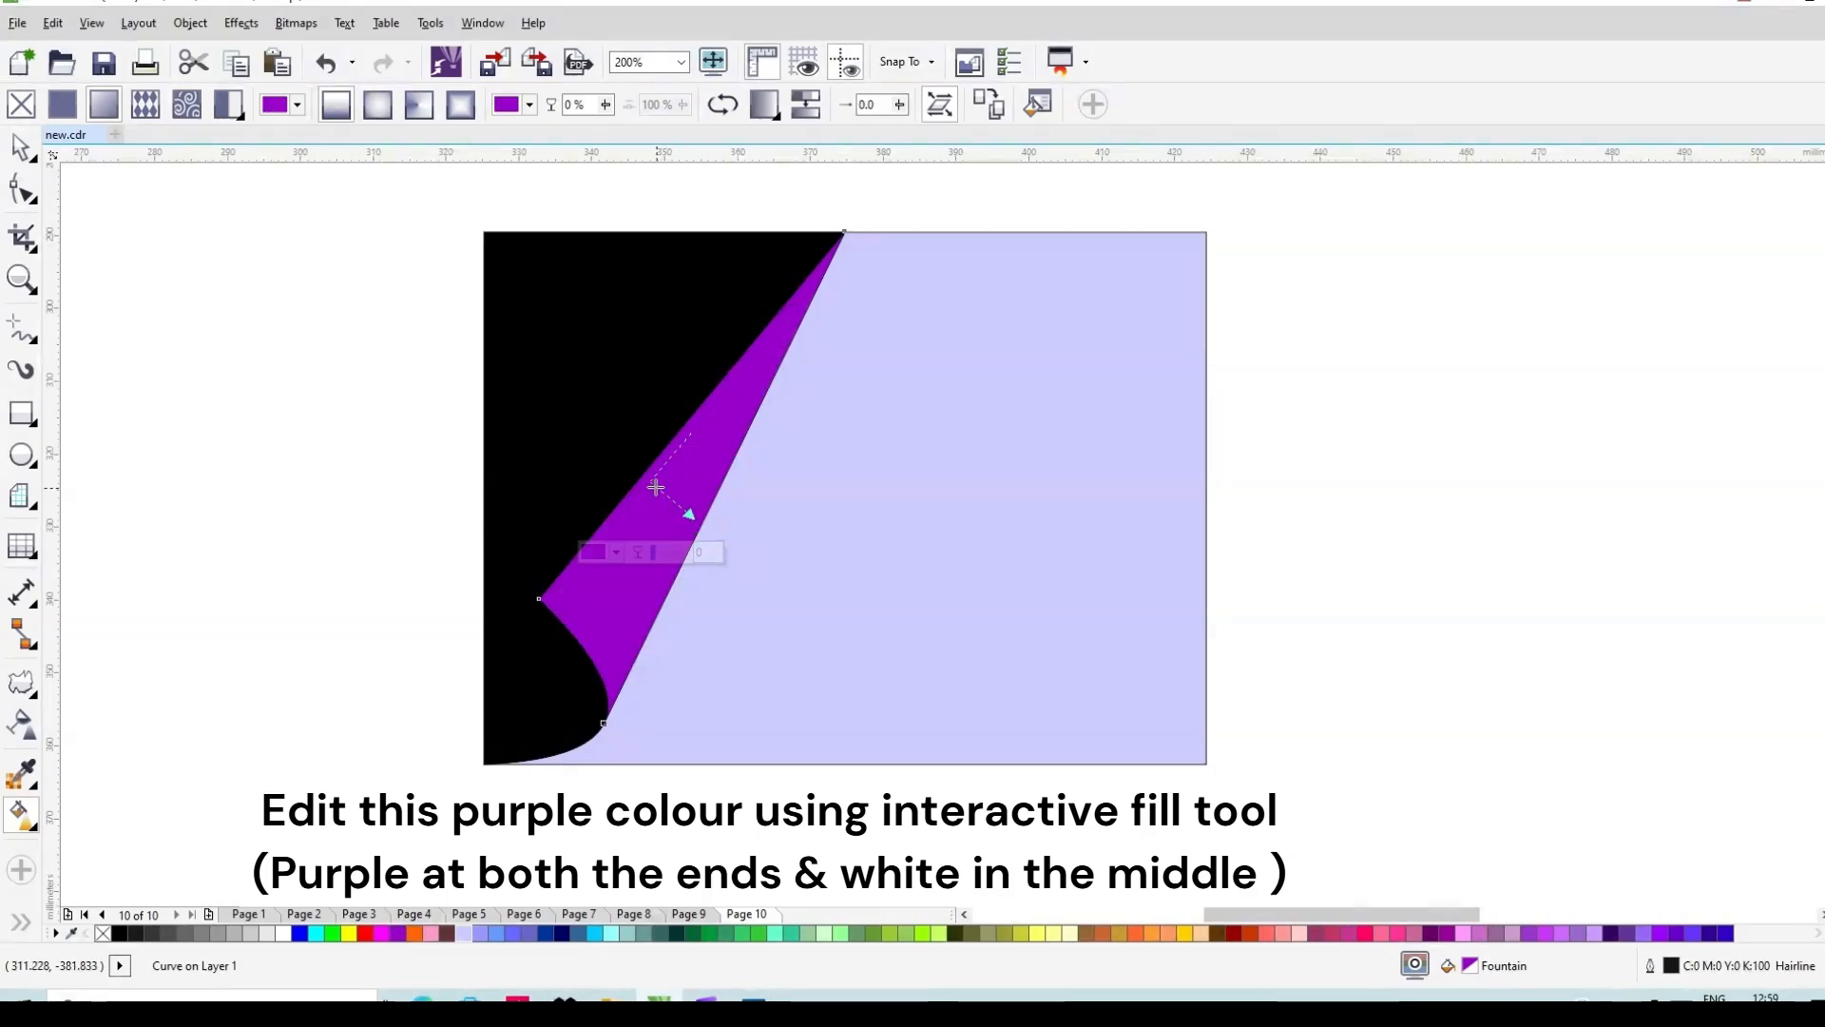
pyautogui.moveTo(650, 482); pyautogui.dragTo(641, 477)
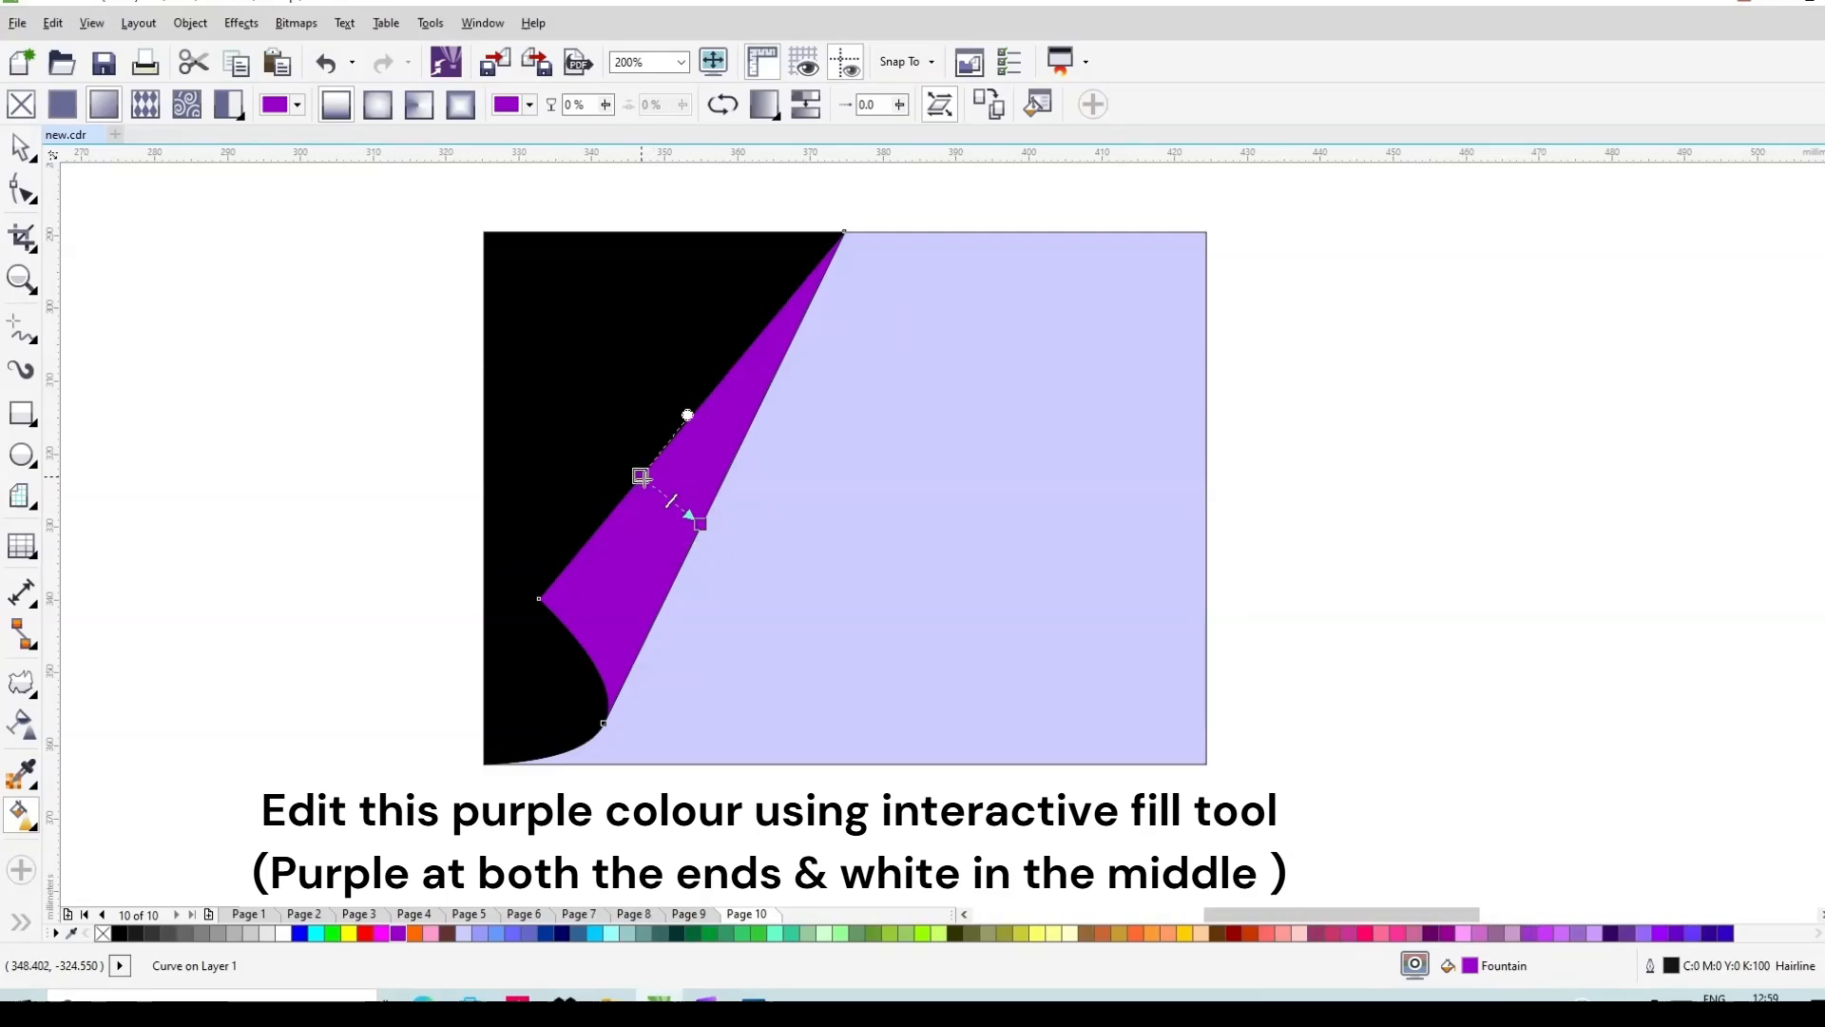
# Step: Add a white colour node in the middle of the flap's purple fountain fill
pyautogui.scroll(1, 674, 493)
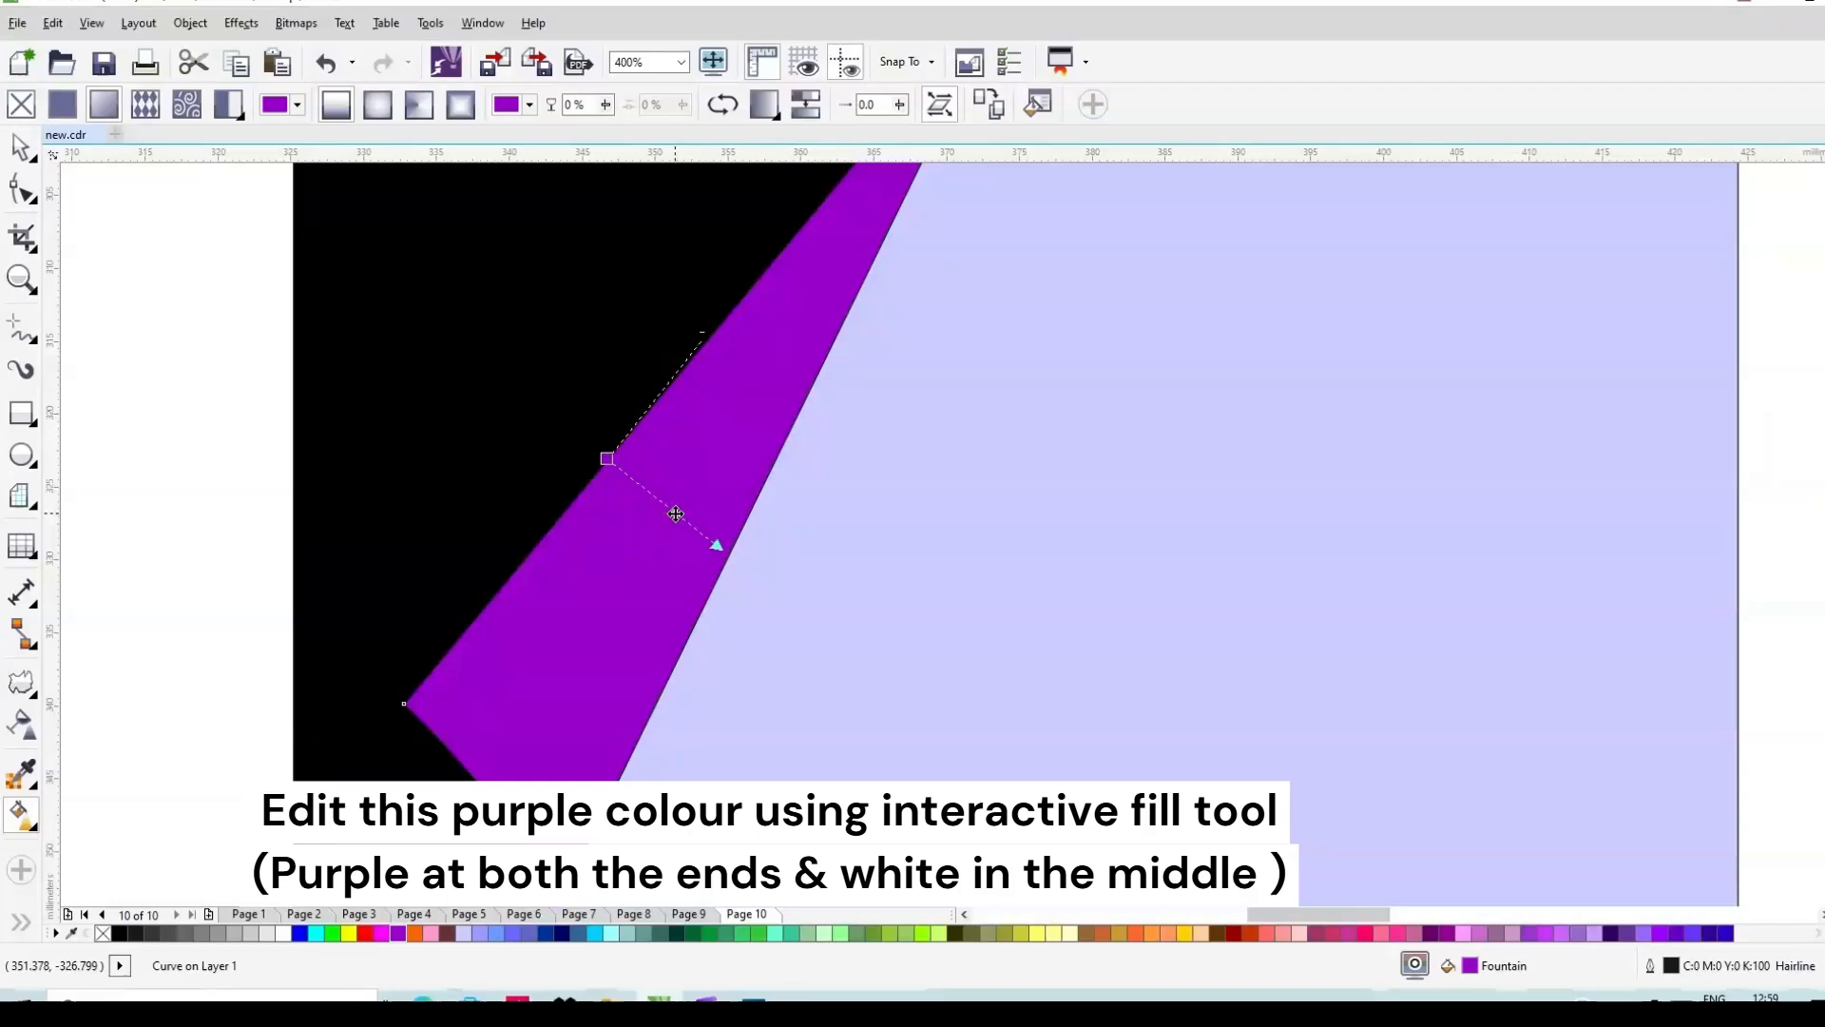
pyautogui.click(687, 514)
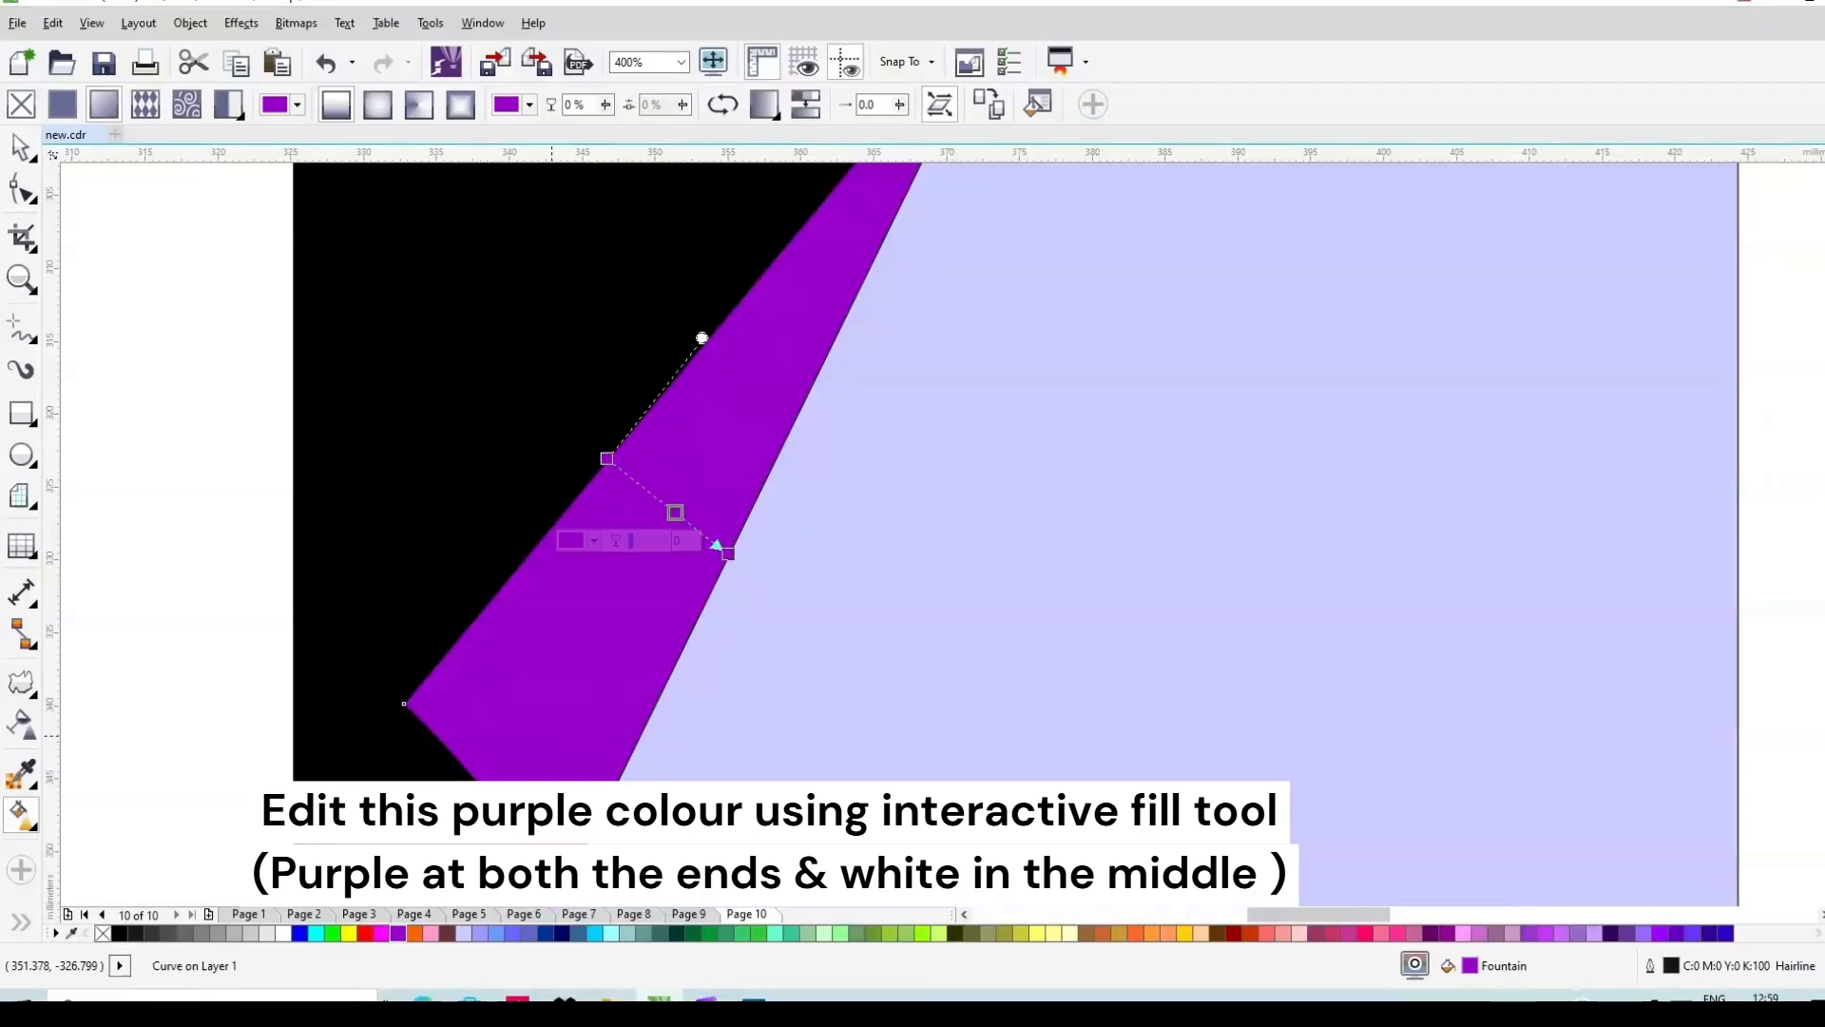
pyautogui.click(286, 935)
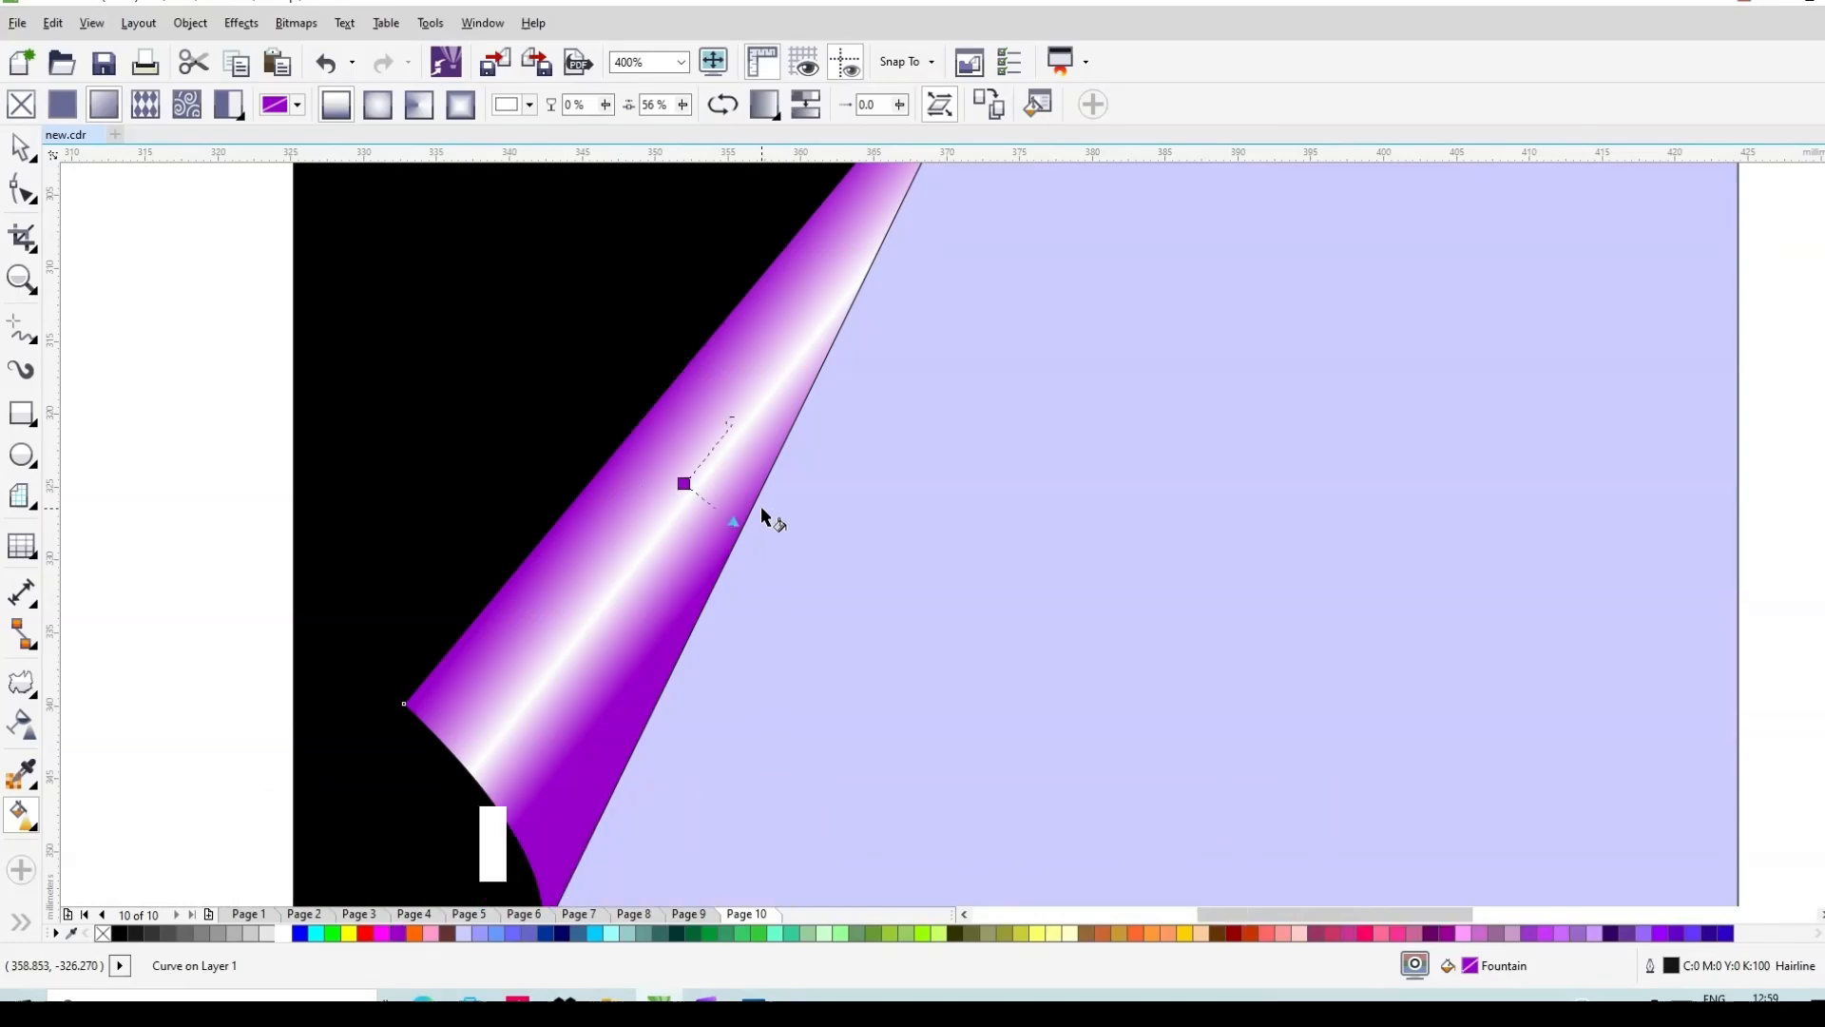
# Step: Adjust the flap's fountain fill direction and end point, and move the white node to 41%, so the highlight runs along the fold
pyautogui.scroll(-2, 762, 506)
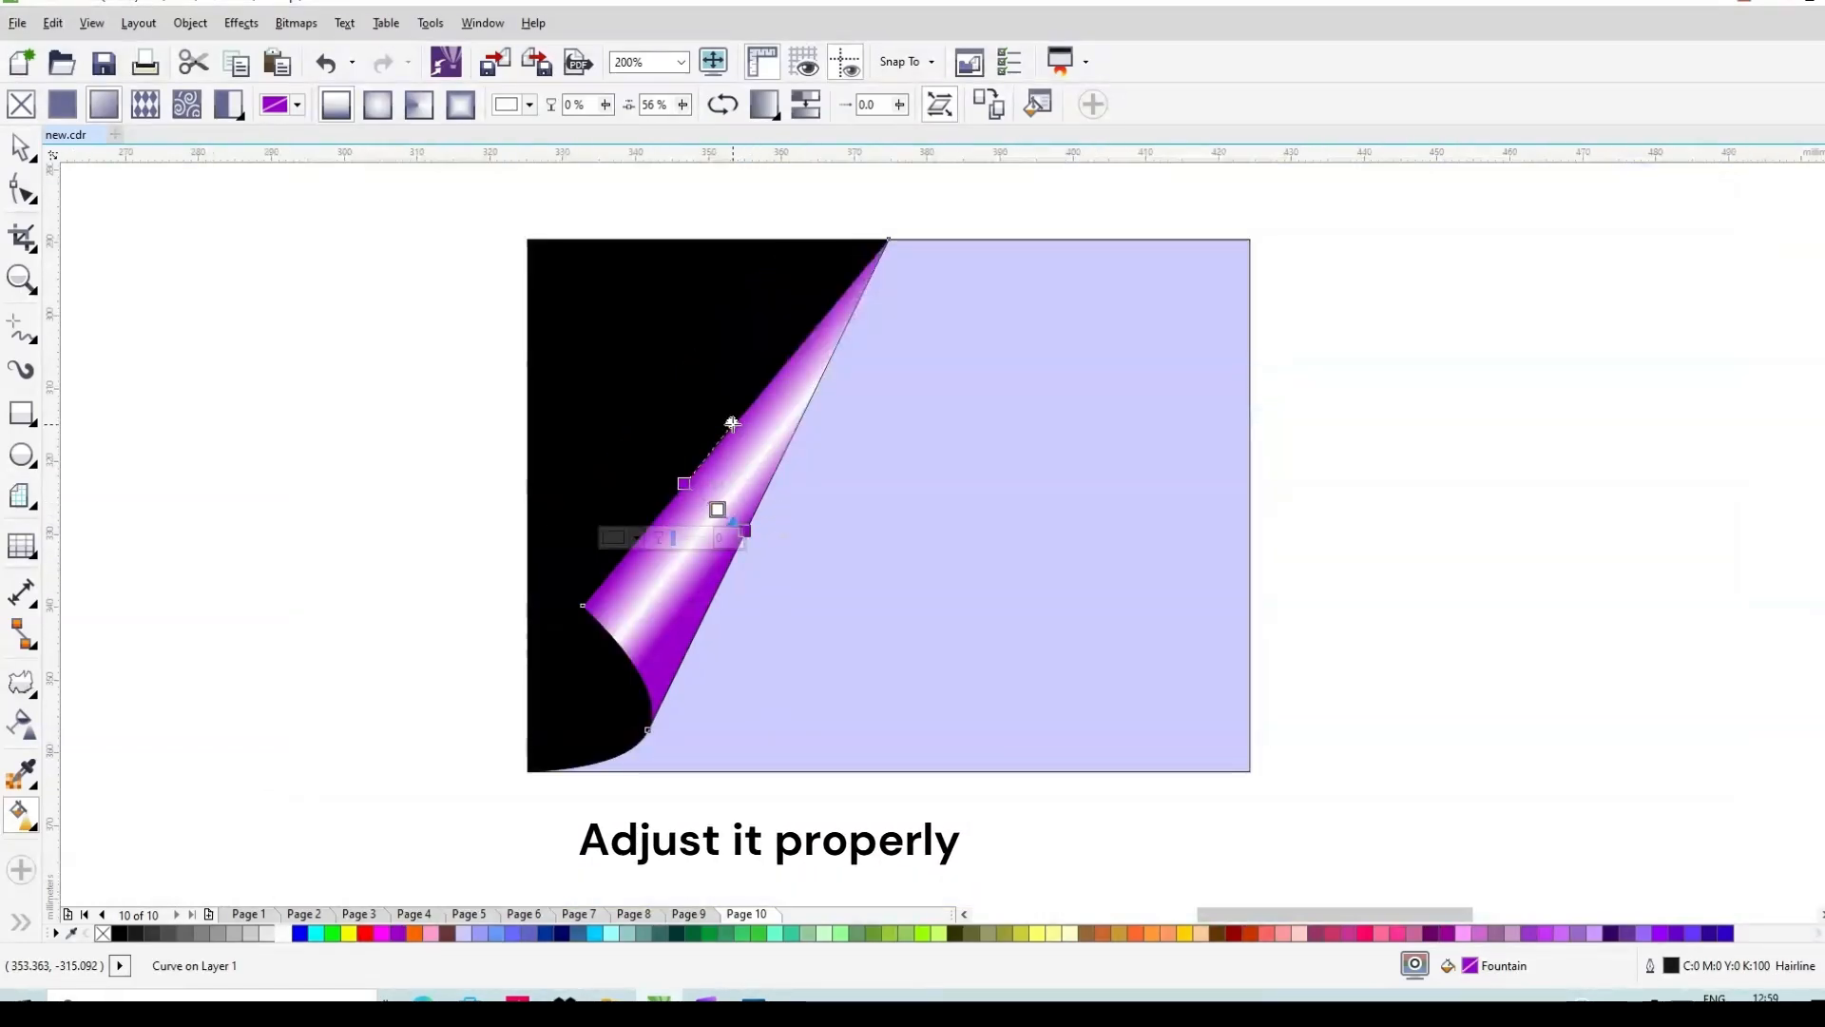
pyautogui.moveTo(732, 425); pyautogui.dragTo(722, 412)
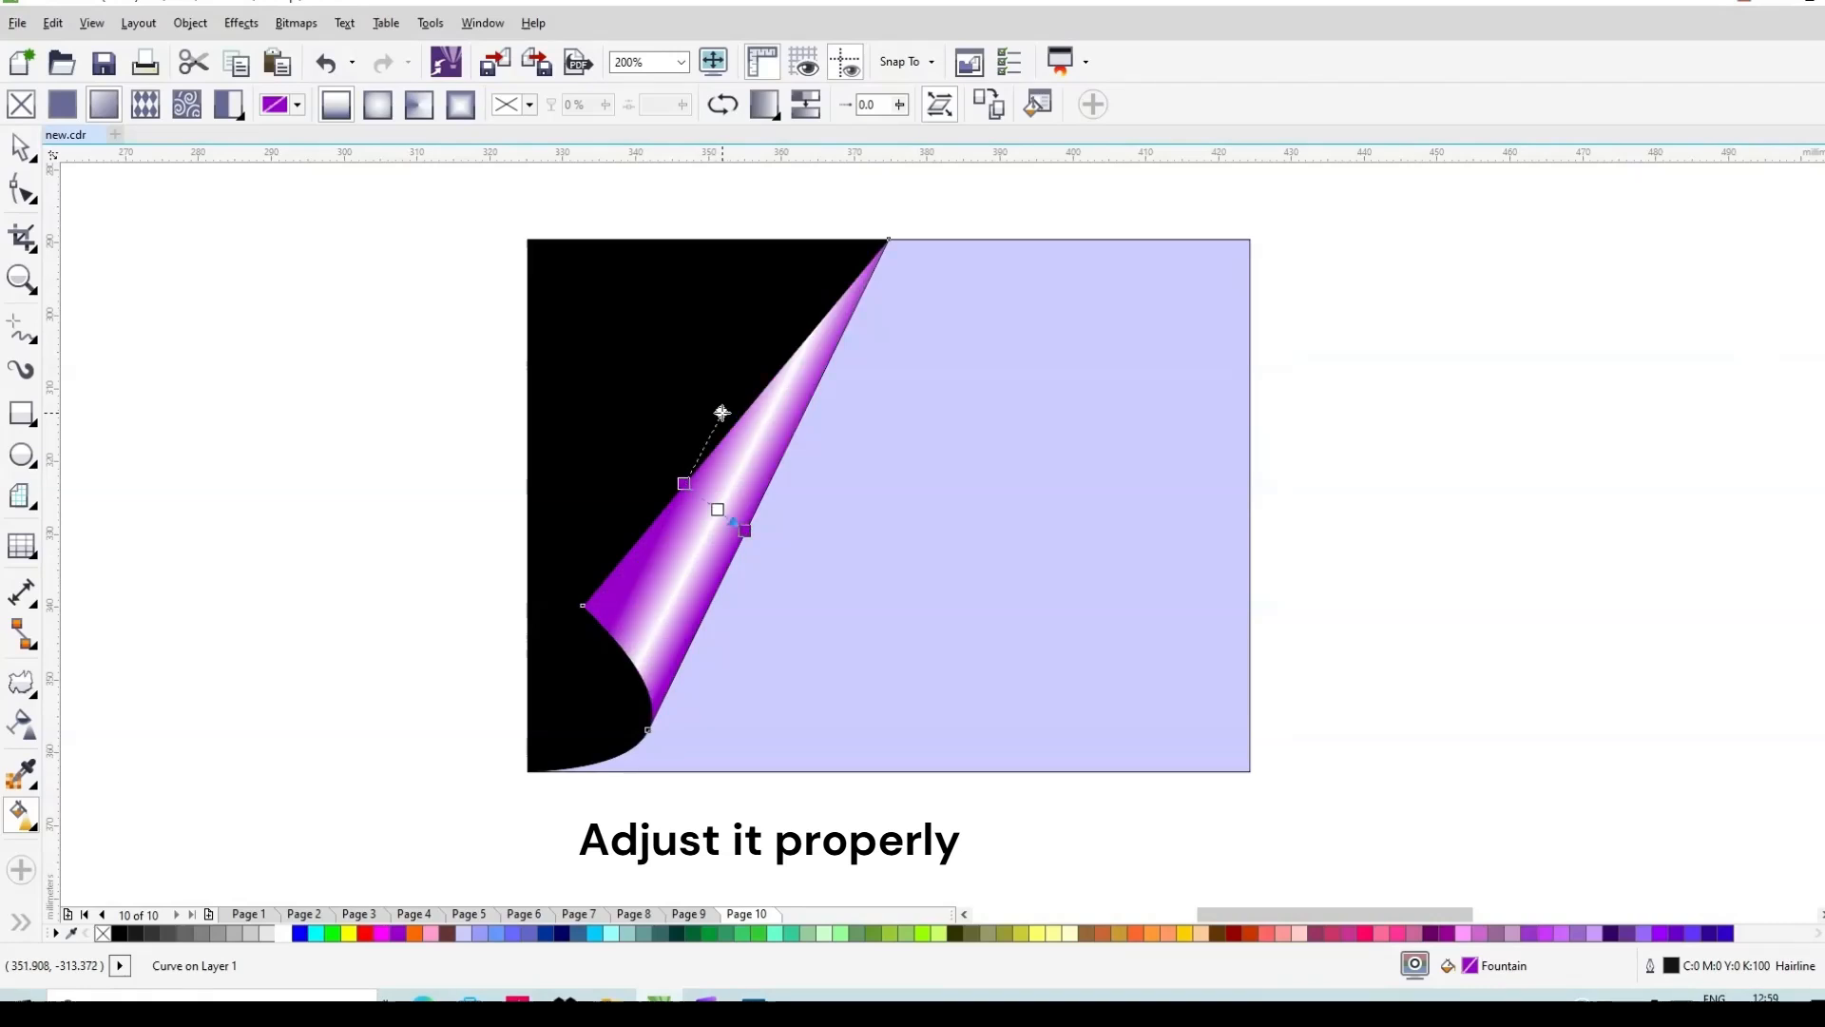
pyautogui.moveTo(722, 412); pyautogui.dragTo(729, 416)
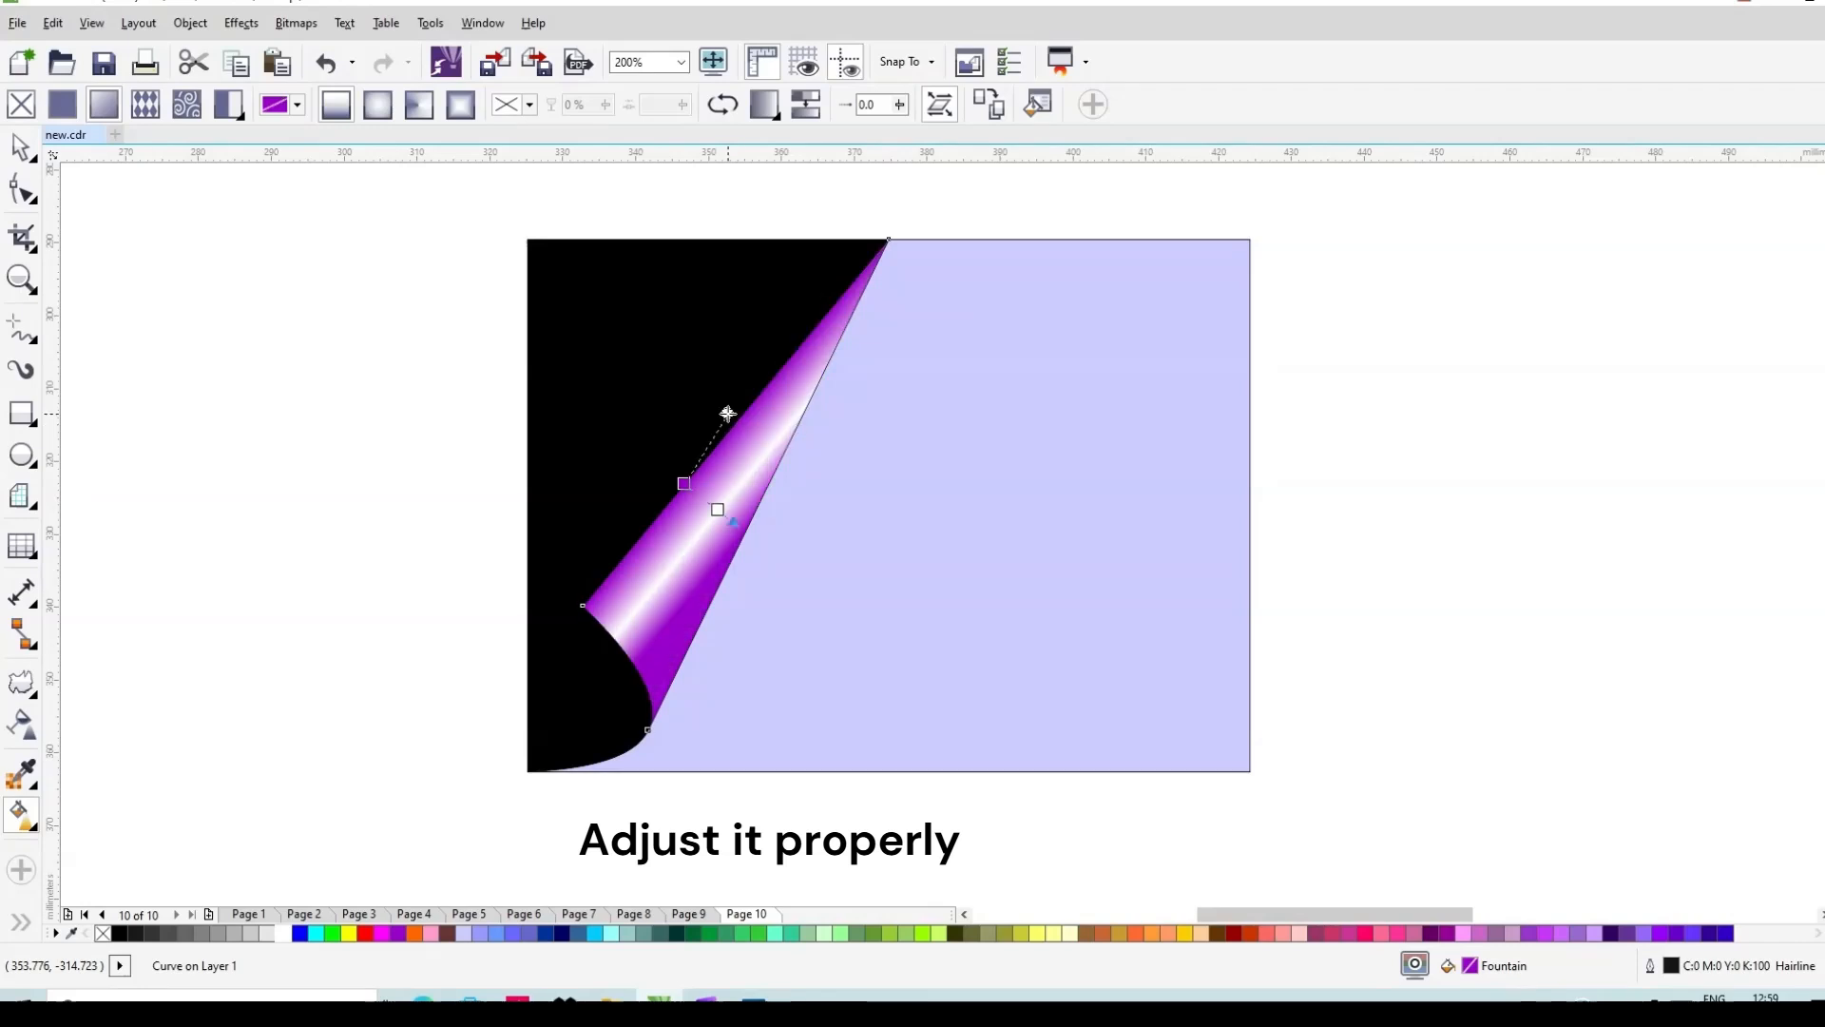
pyautogui.moveTo(746, 432); pyautogui.dragTo(727, 414)
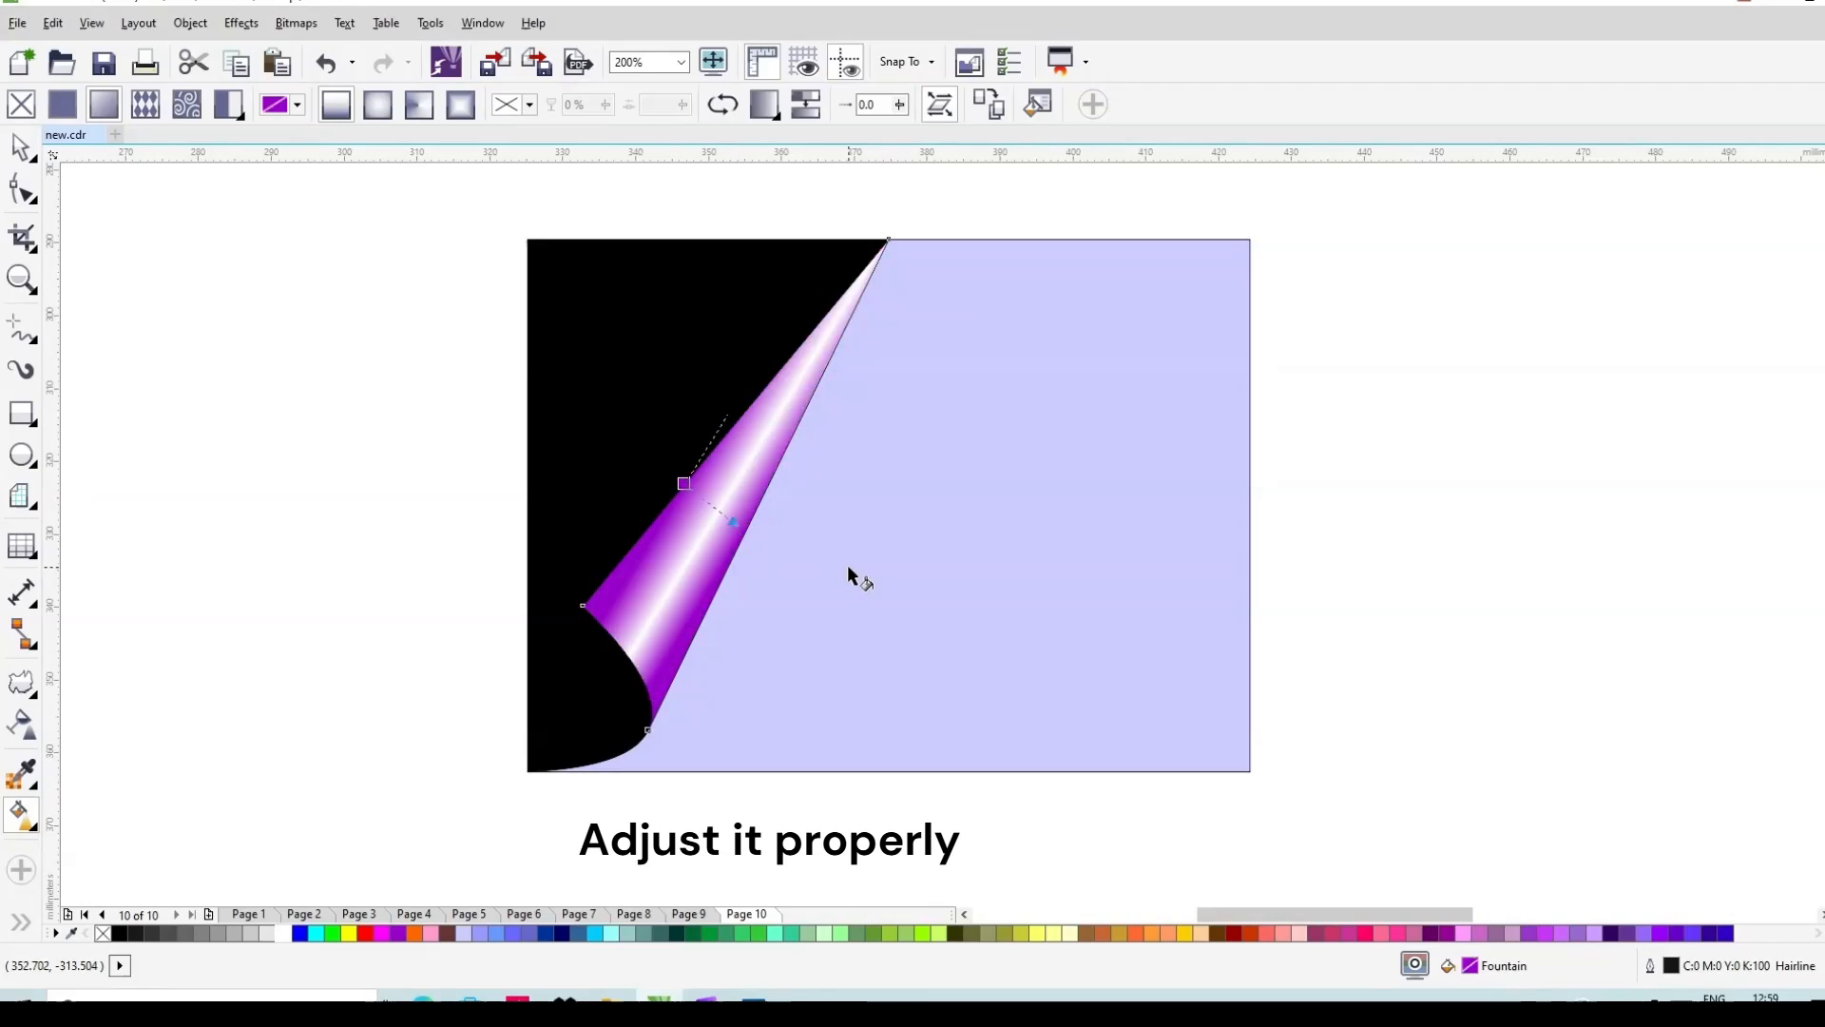
pyautogui.moveTo(718, 511); pyautogui.dragTo(720, 506)
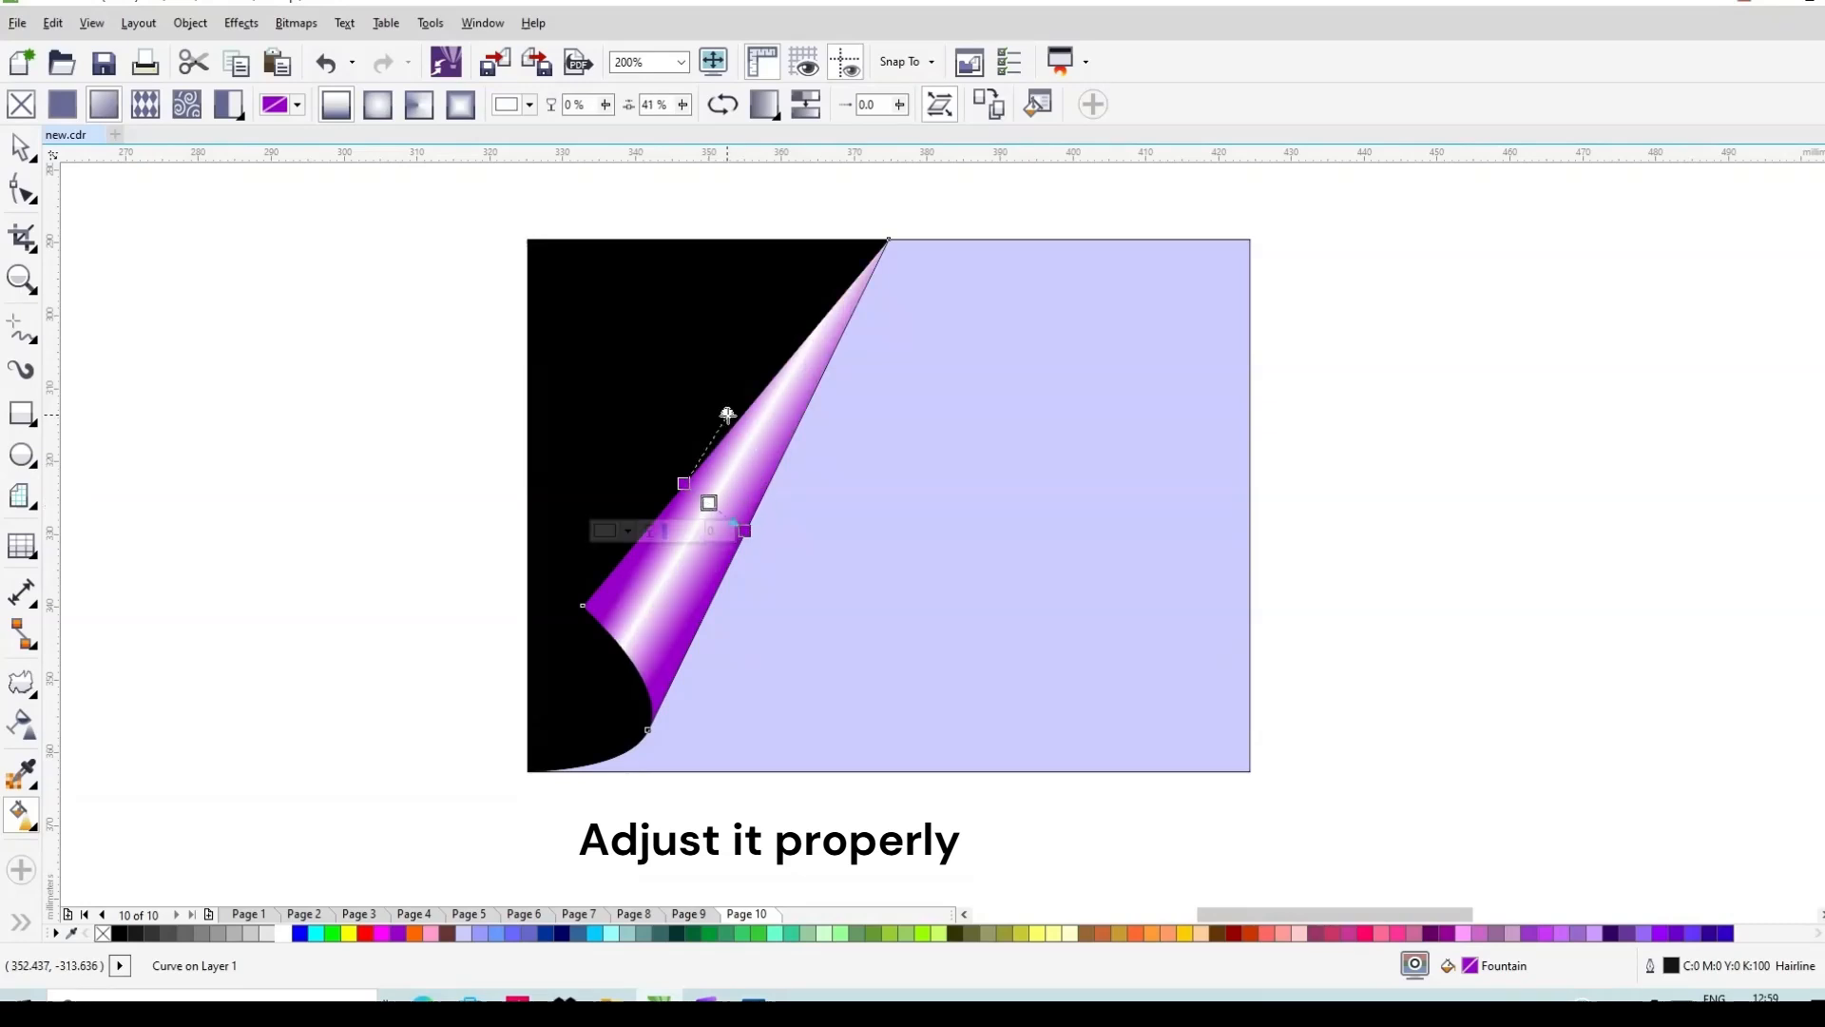
pyautogui.moveTo(730, 417); pyautogui.dragTo(732, 418)
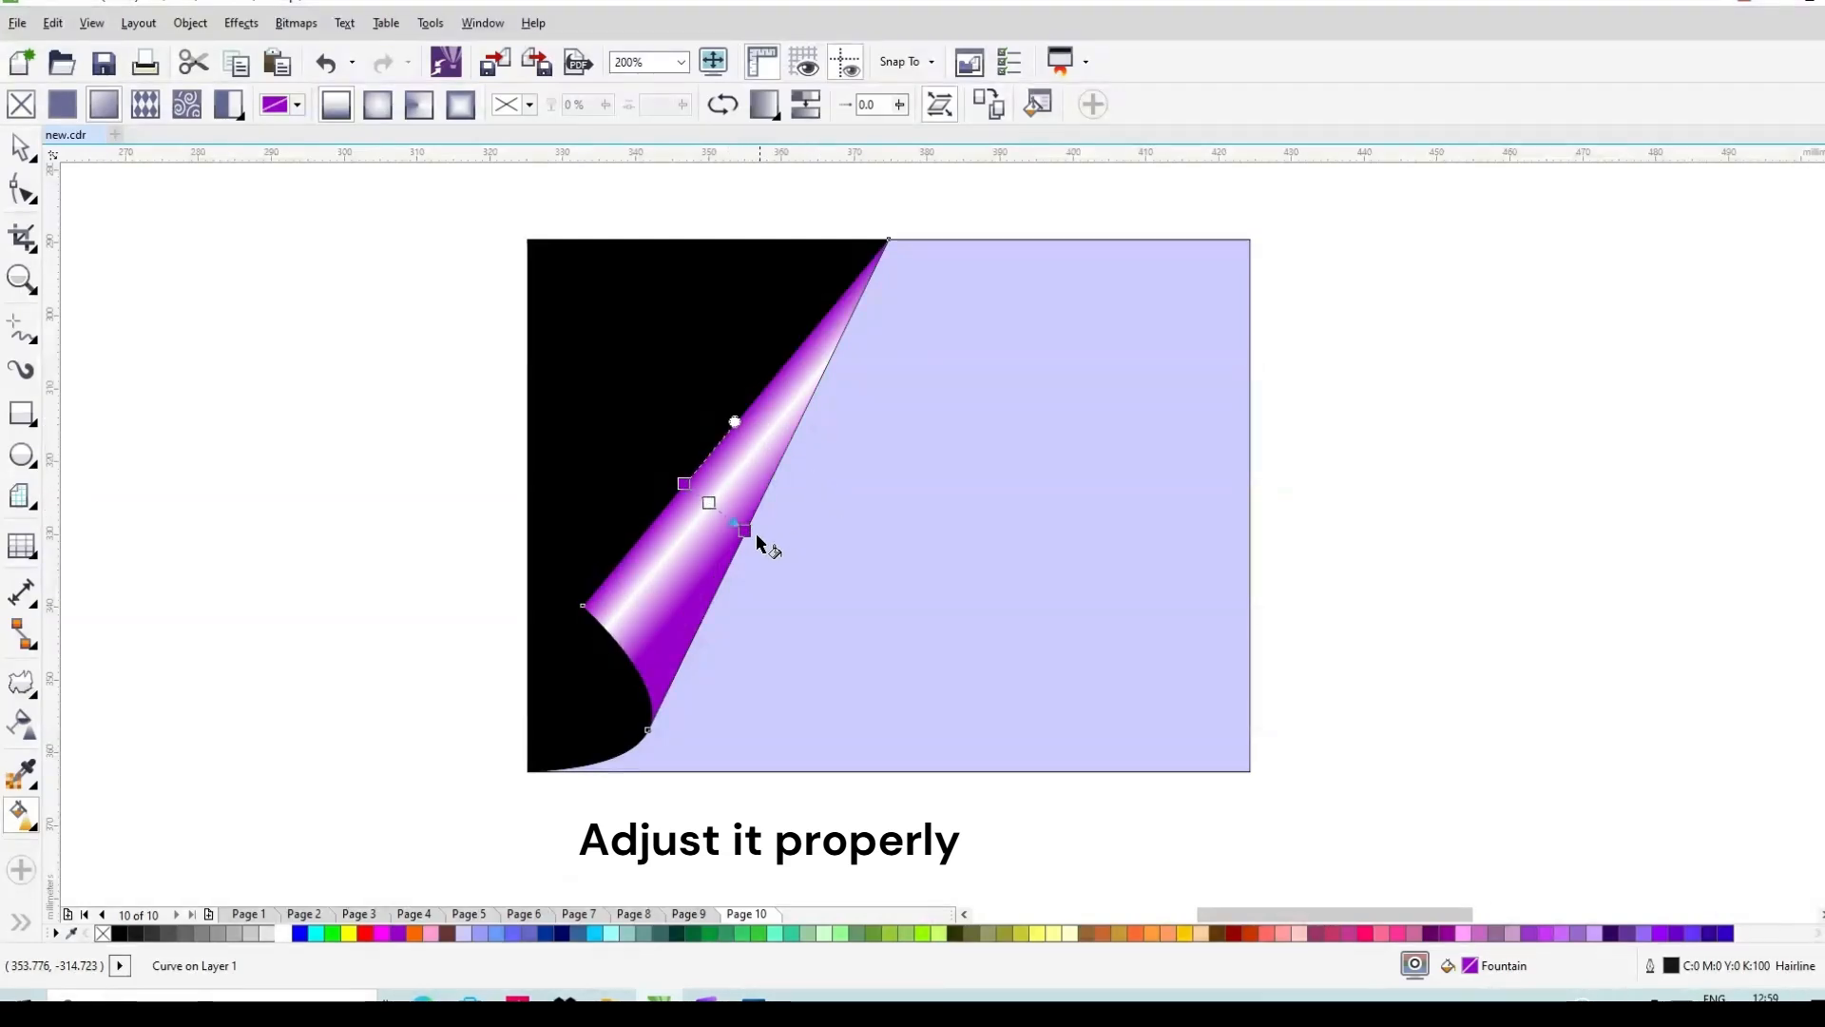
pyautogui.moveTo(745, 530); pyautogui.dragTo(750, 526)
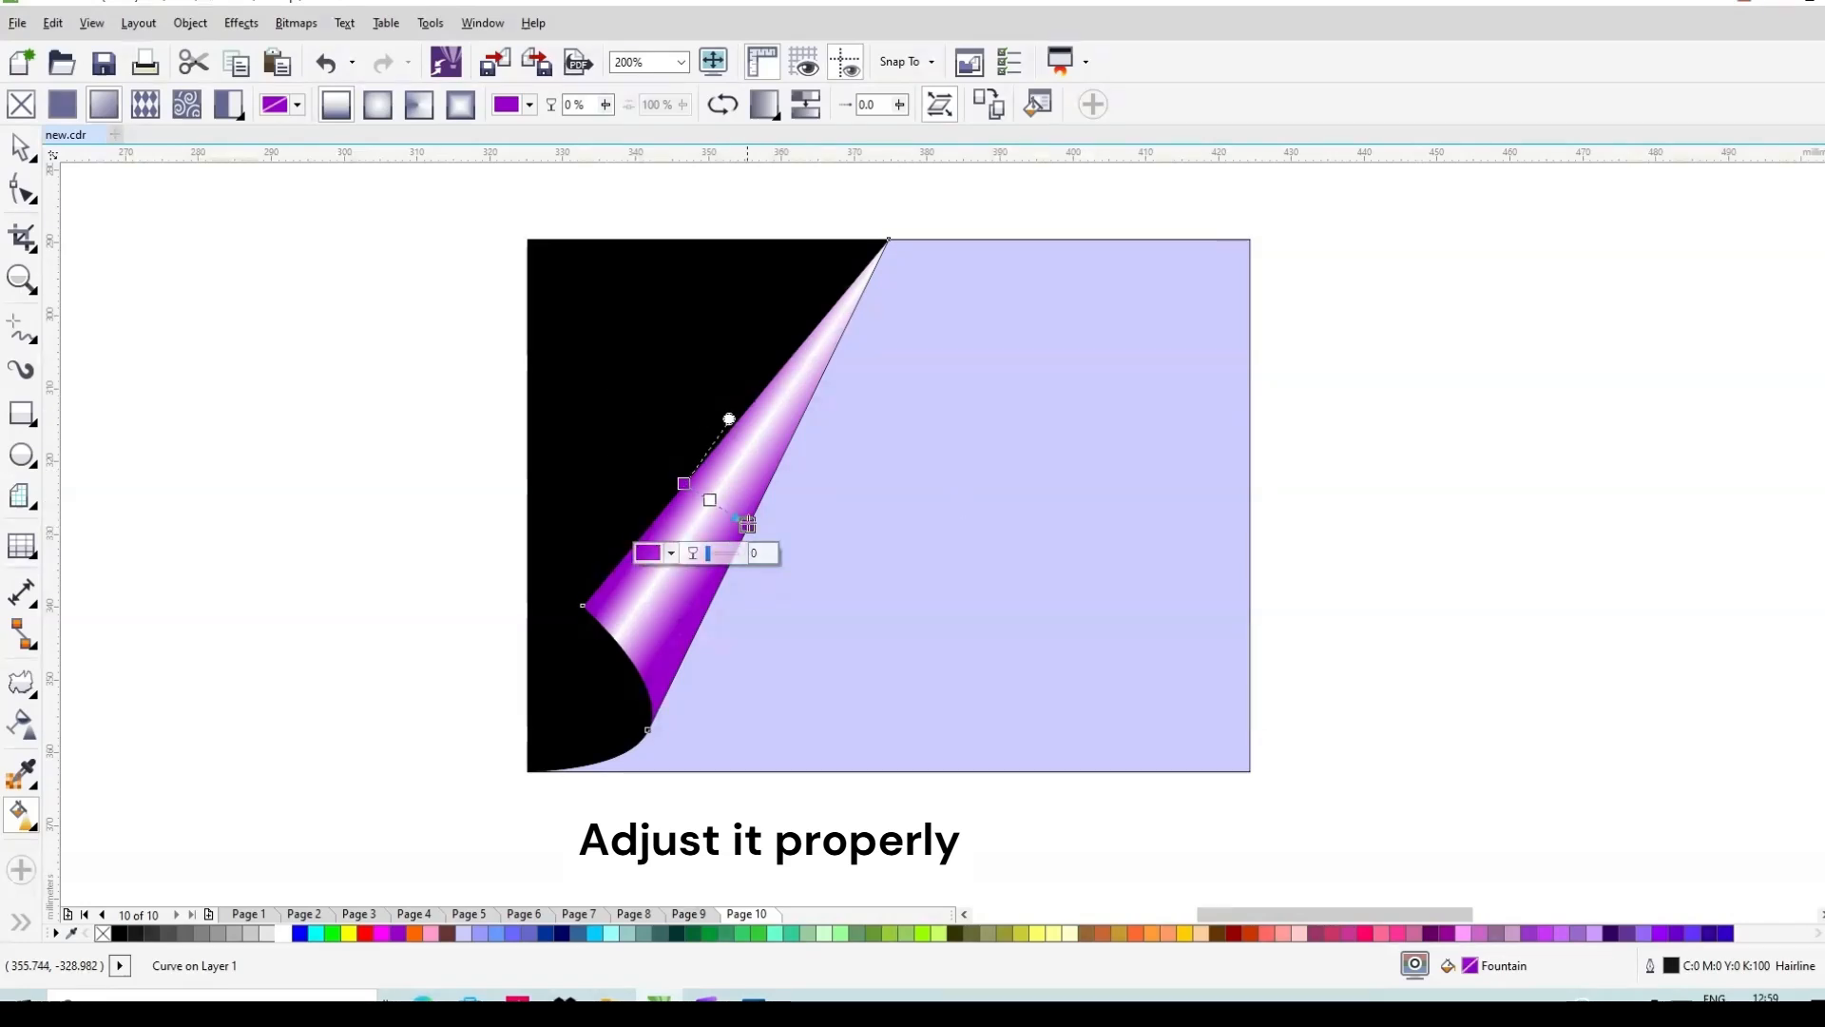
pyautogui.click(714, 503)
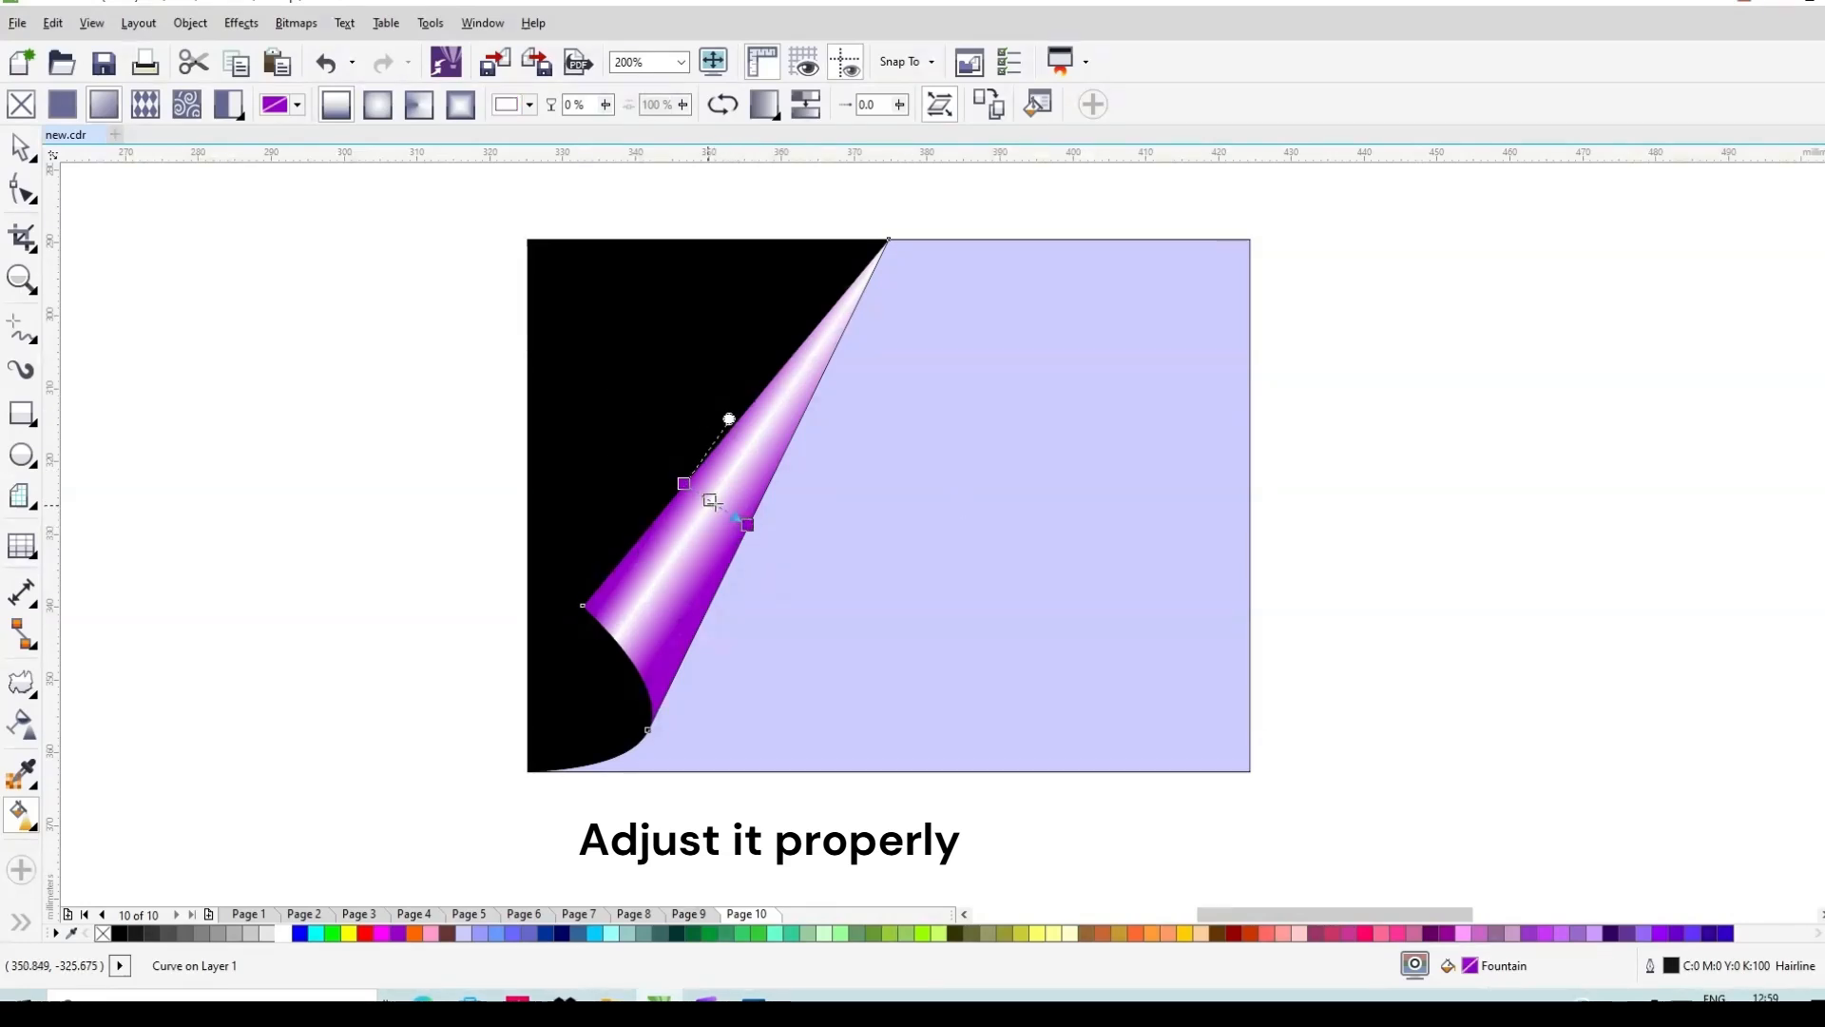
pyautogui.moveTo(718, 504); pyautogui.dragTo(711, 501)
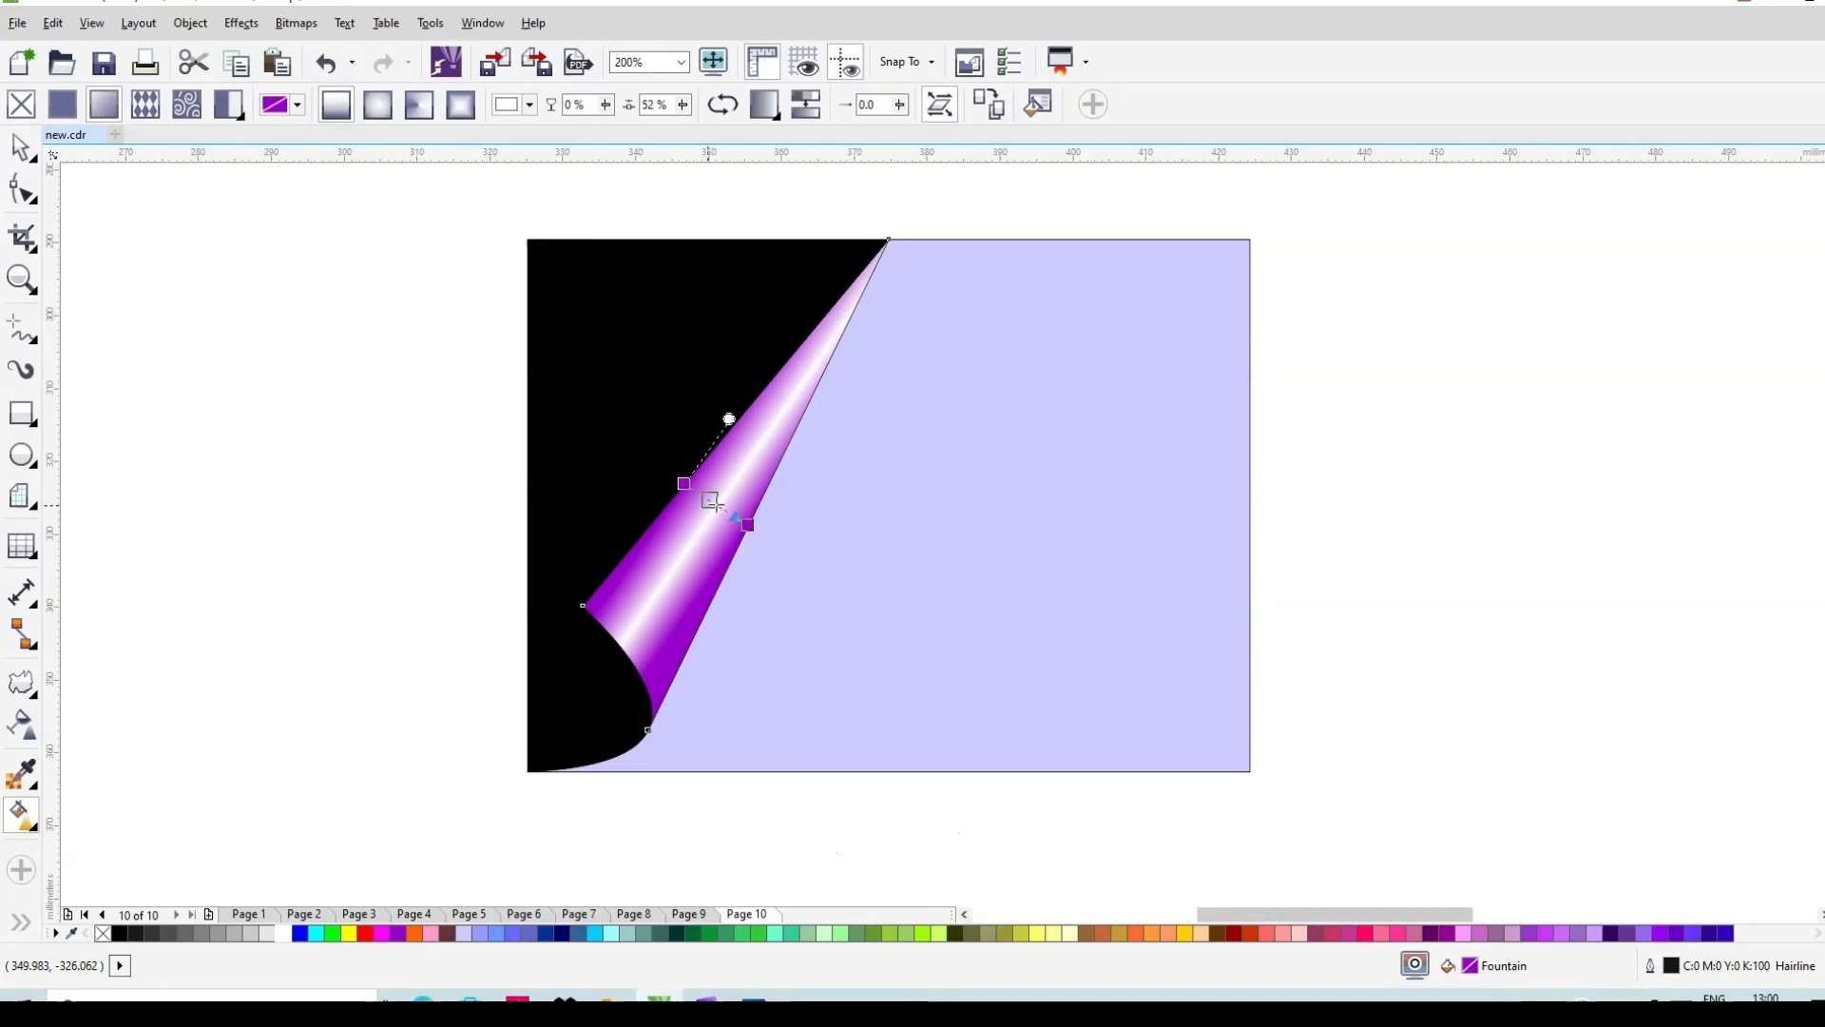
pyautogui.hotkey('ctrl', 'z')
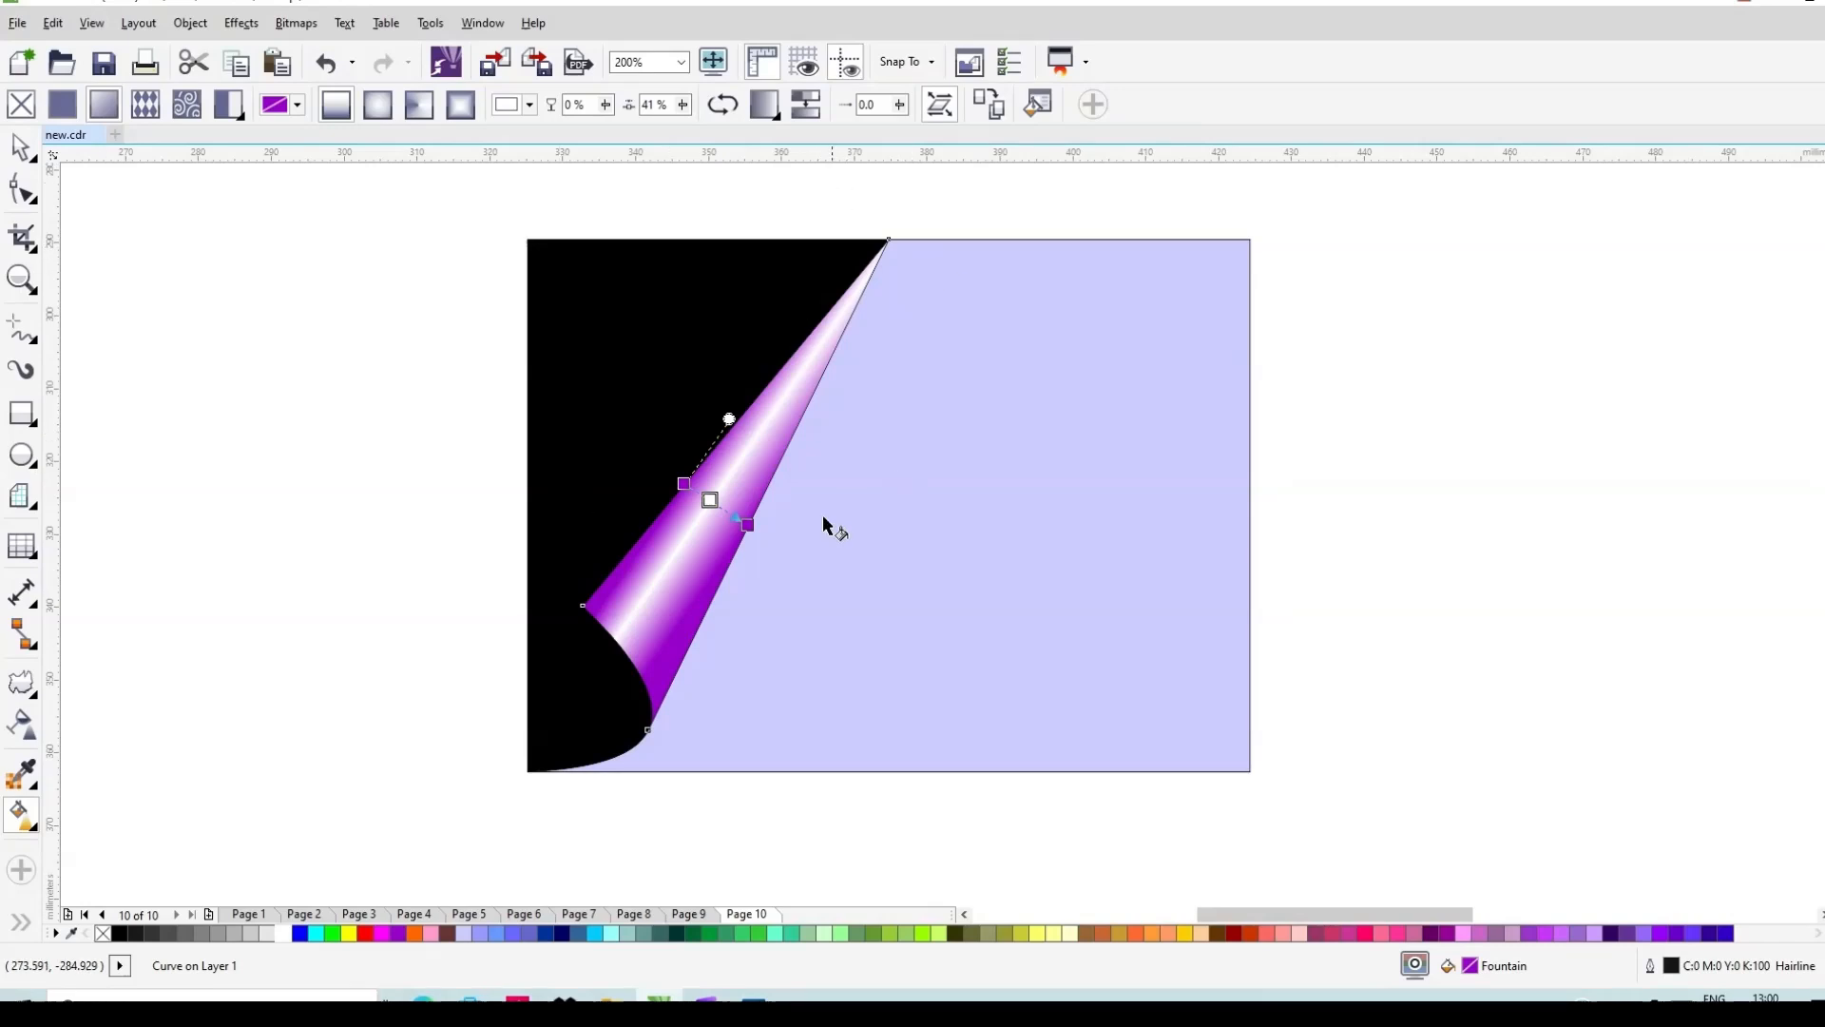
# Step: Fine-tune the flap's fountain fill by shifting its start node, end node and direction handle so the gradient follows the flap's edges
pyautogui.scroll(2, 809, 509)
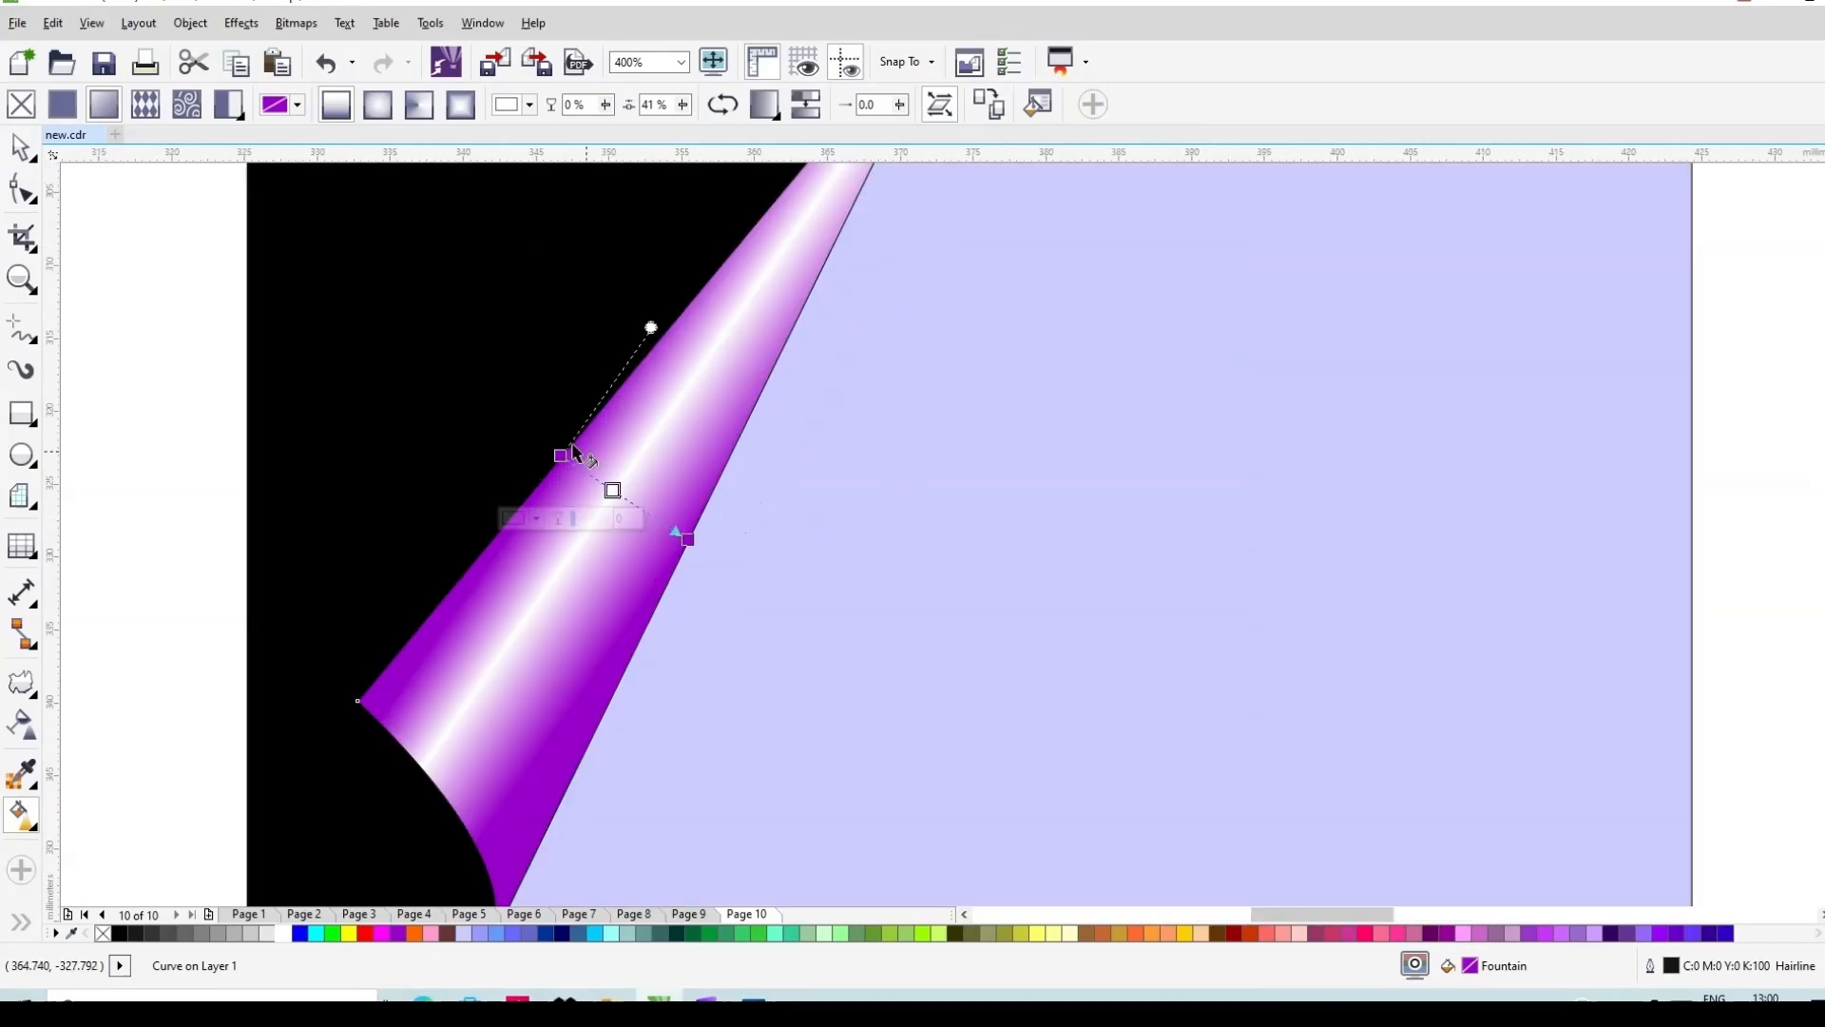
pyautogui.moveTo(551, 447); pyautogui.dragTo(553, 445)
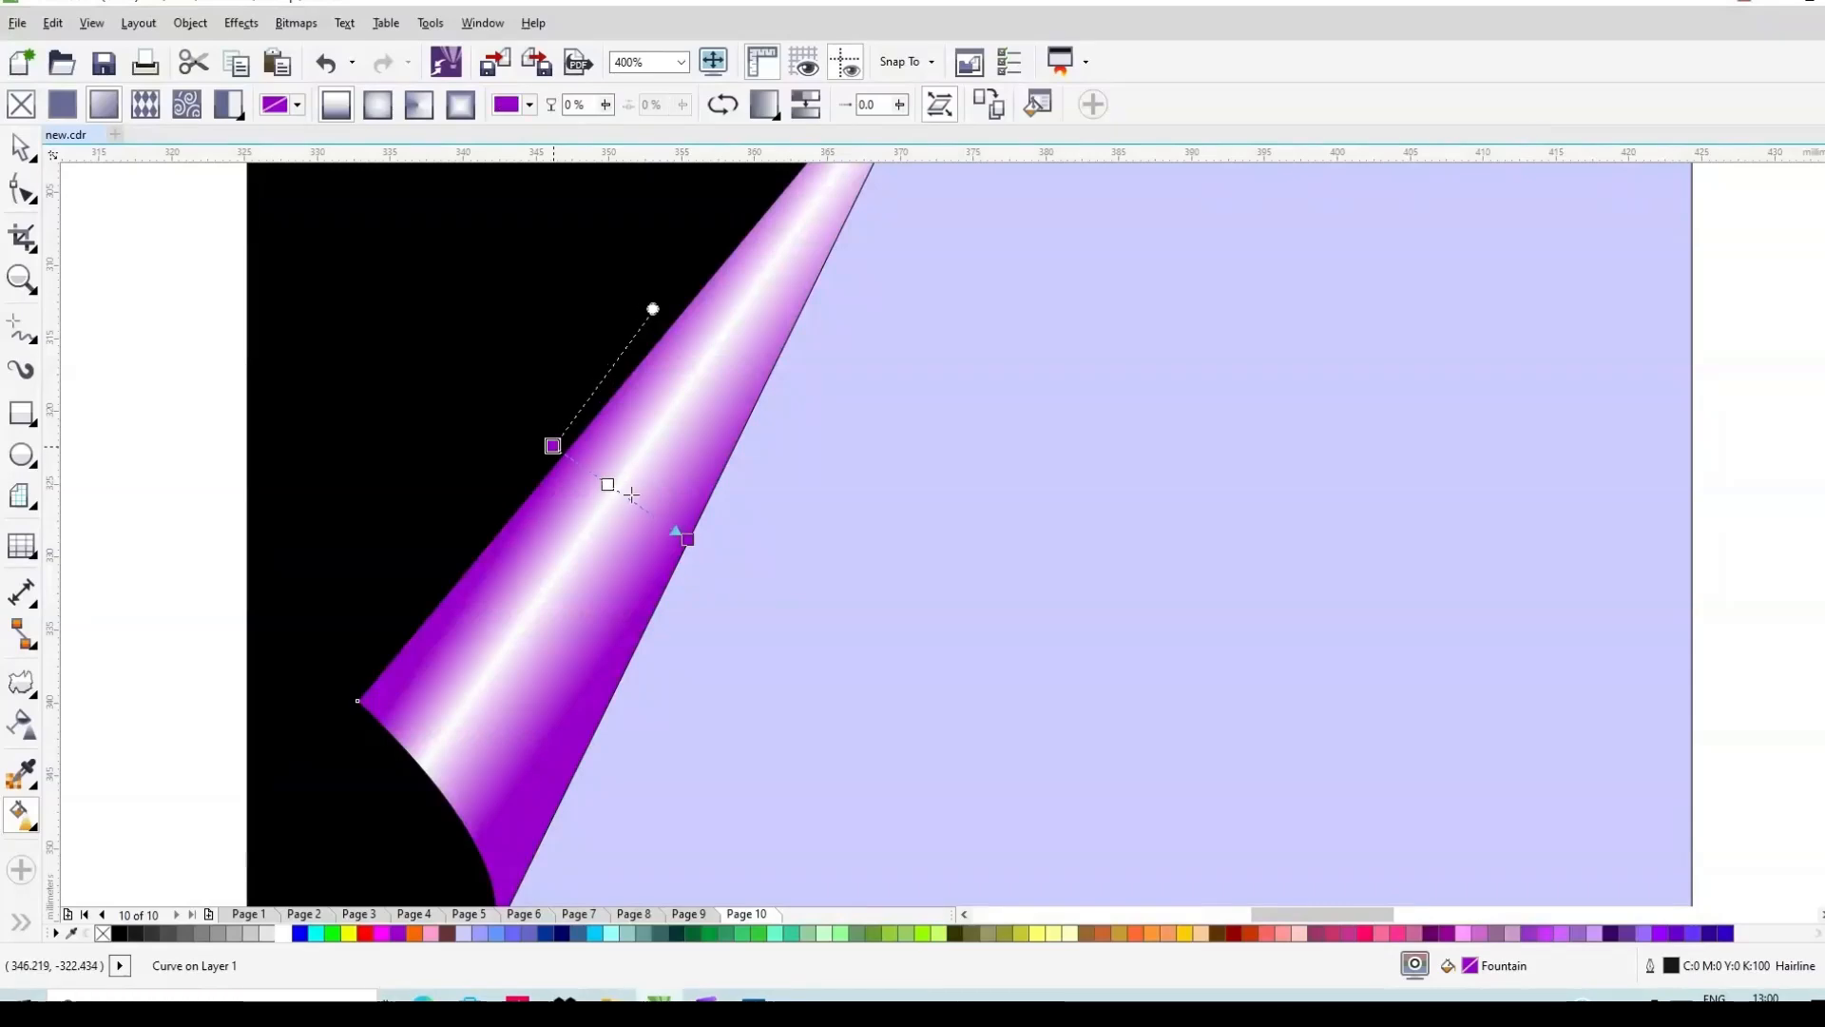
pyautogui.moveTo(691, 543); pyautogui.dragTo(699, 547)
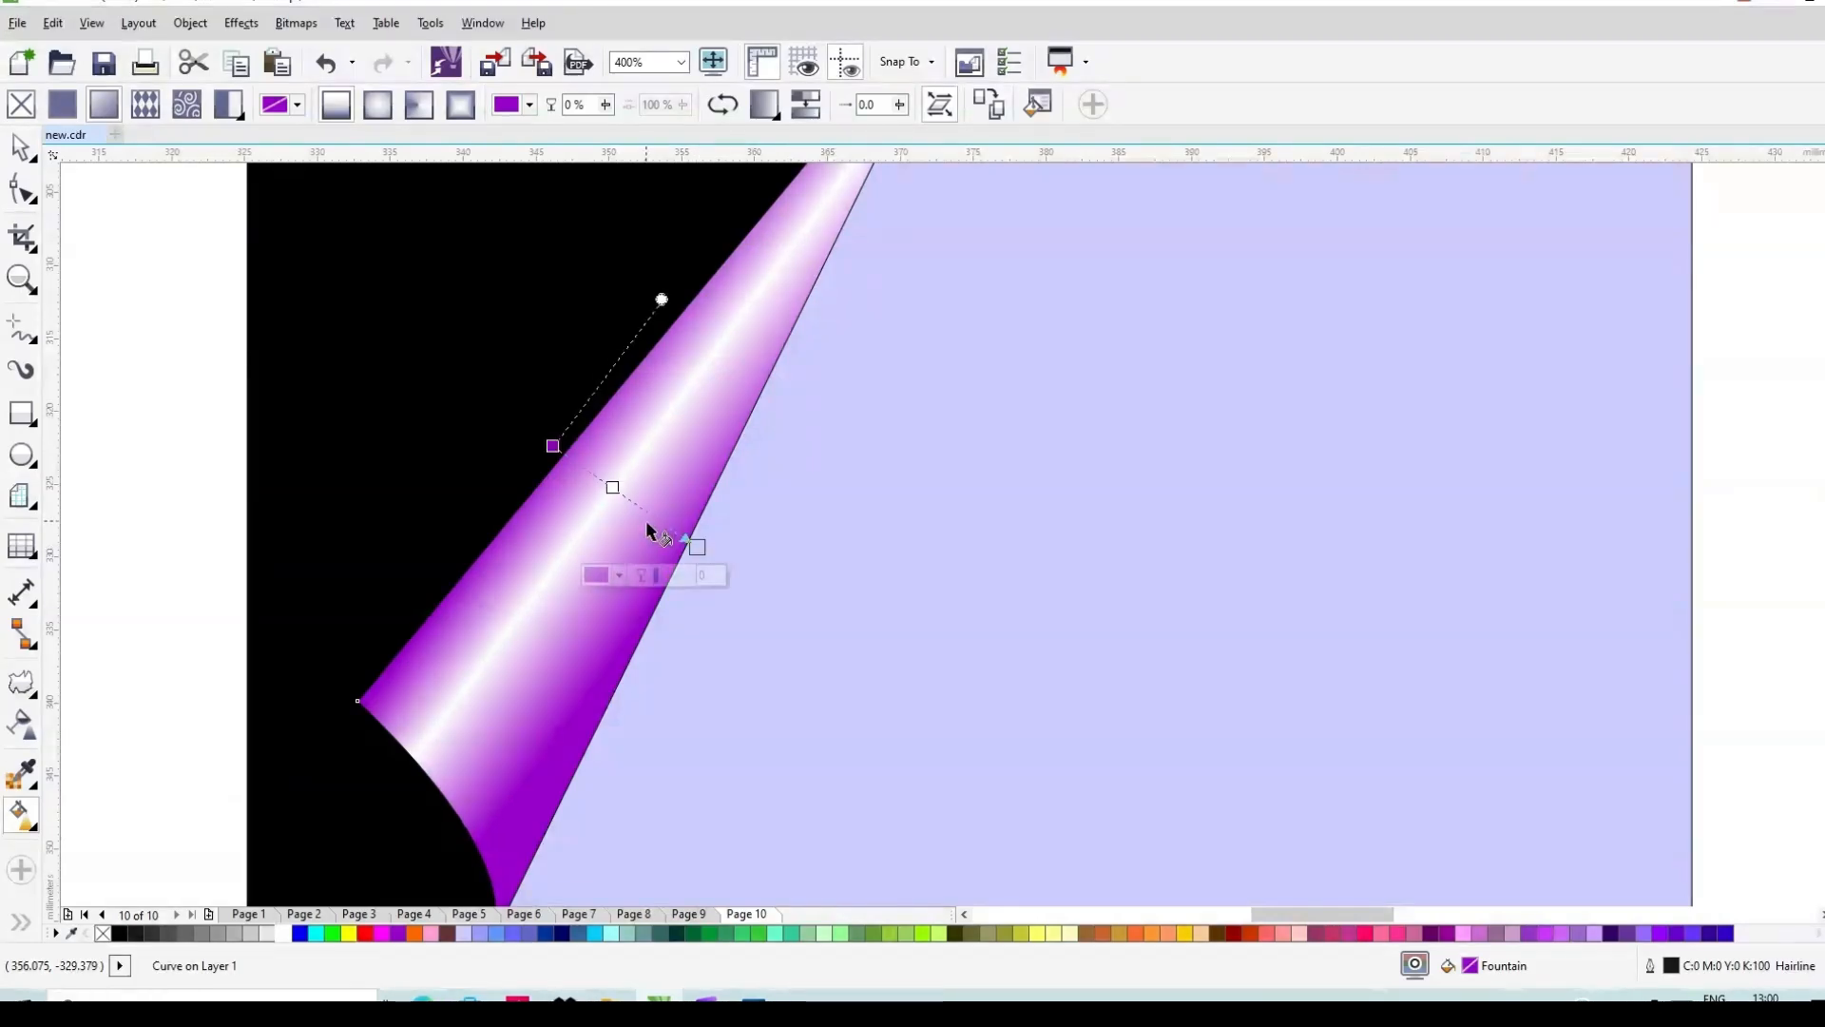
pyautogui.scroll(-2, 646, 522)
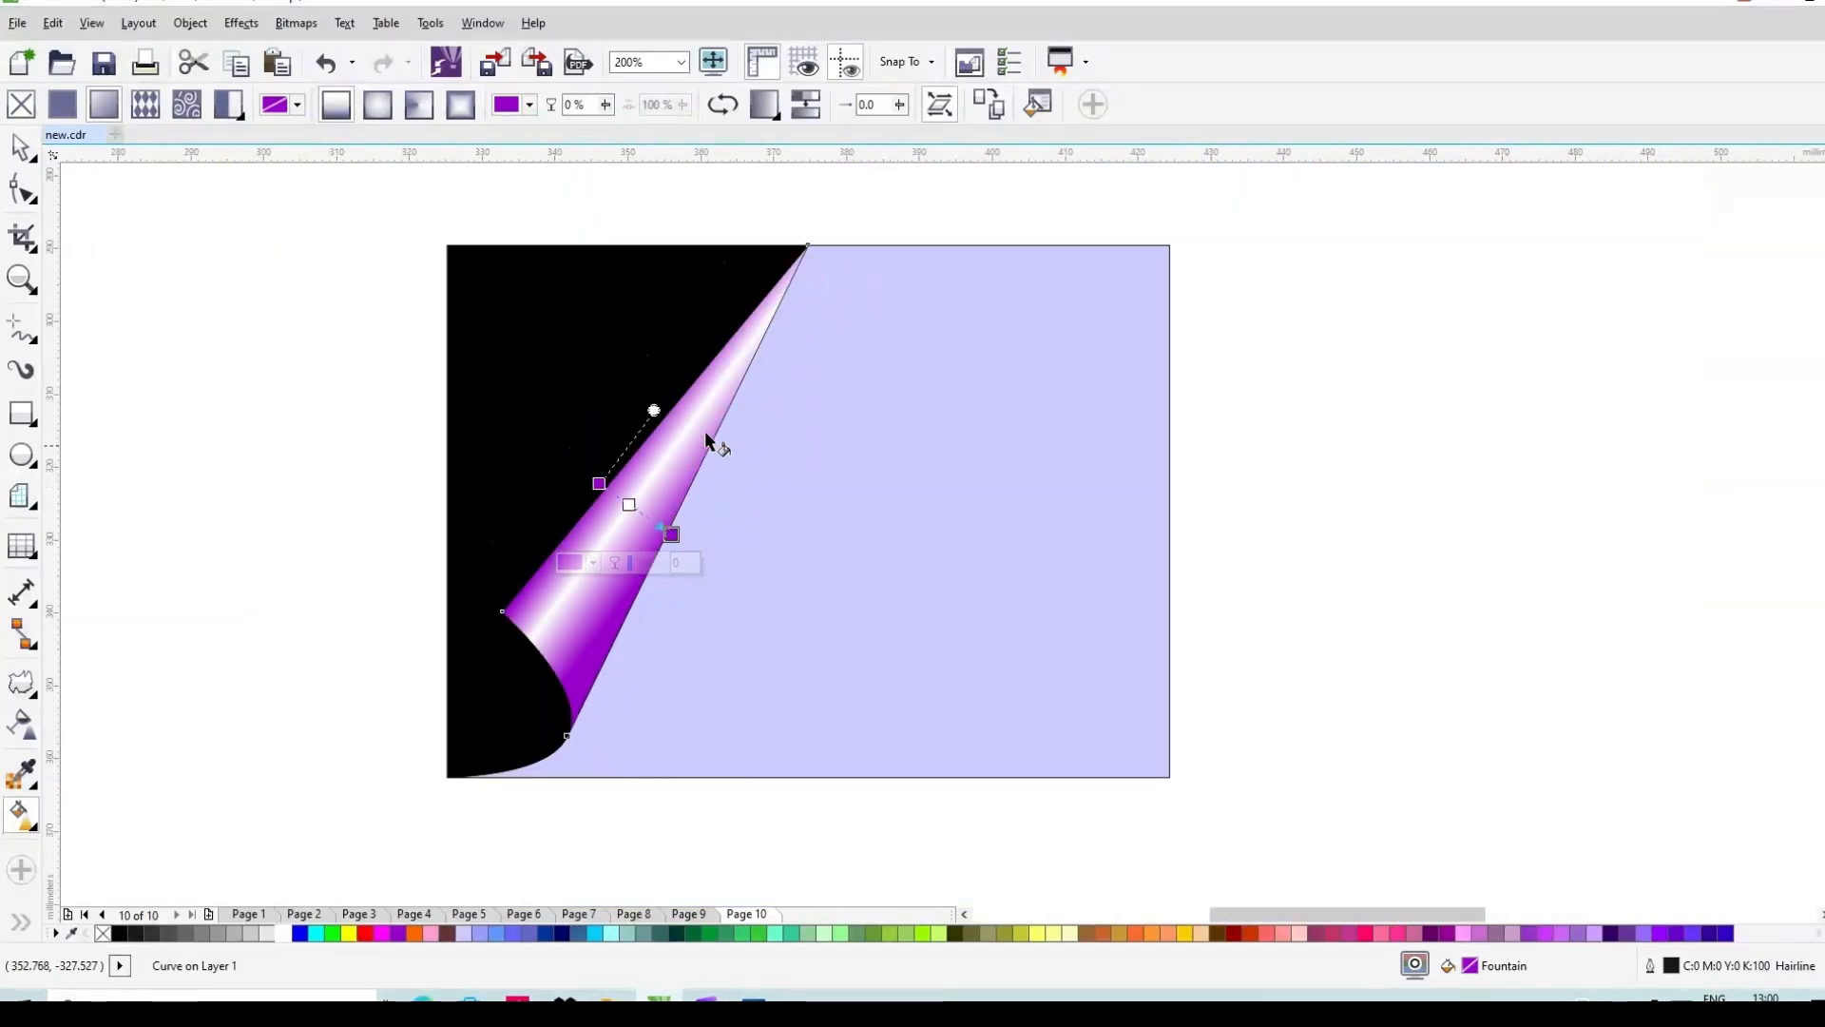
pyautogui.scroll(2, 708, 427)
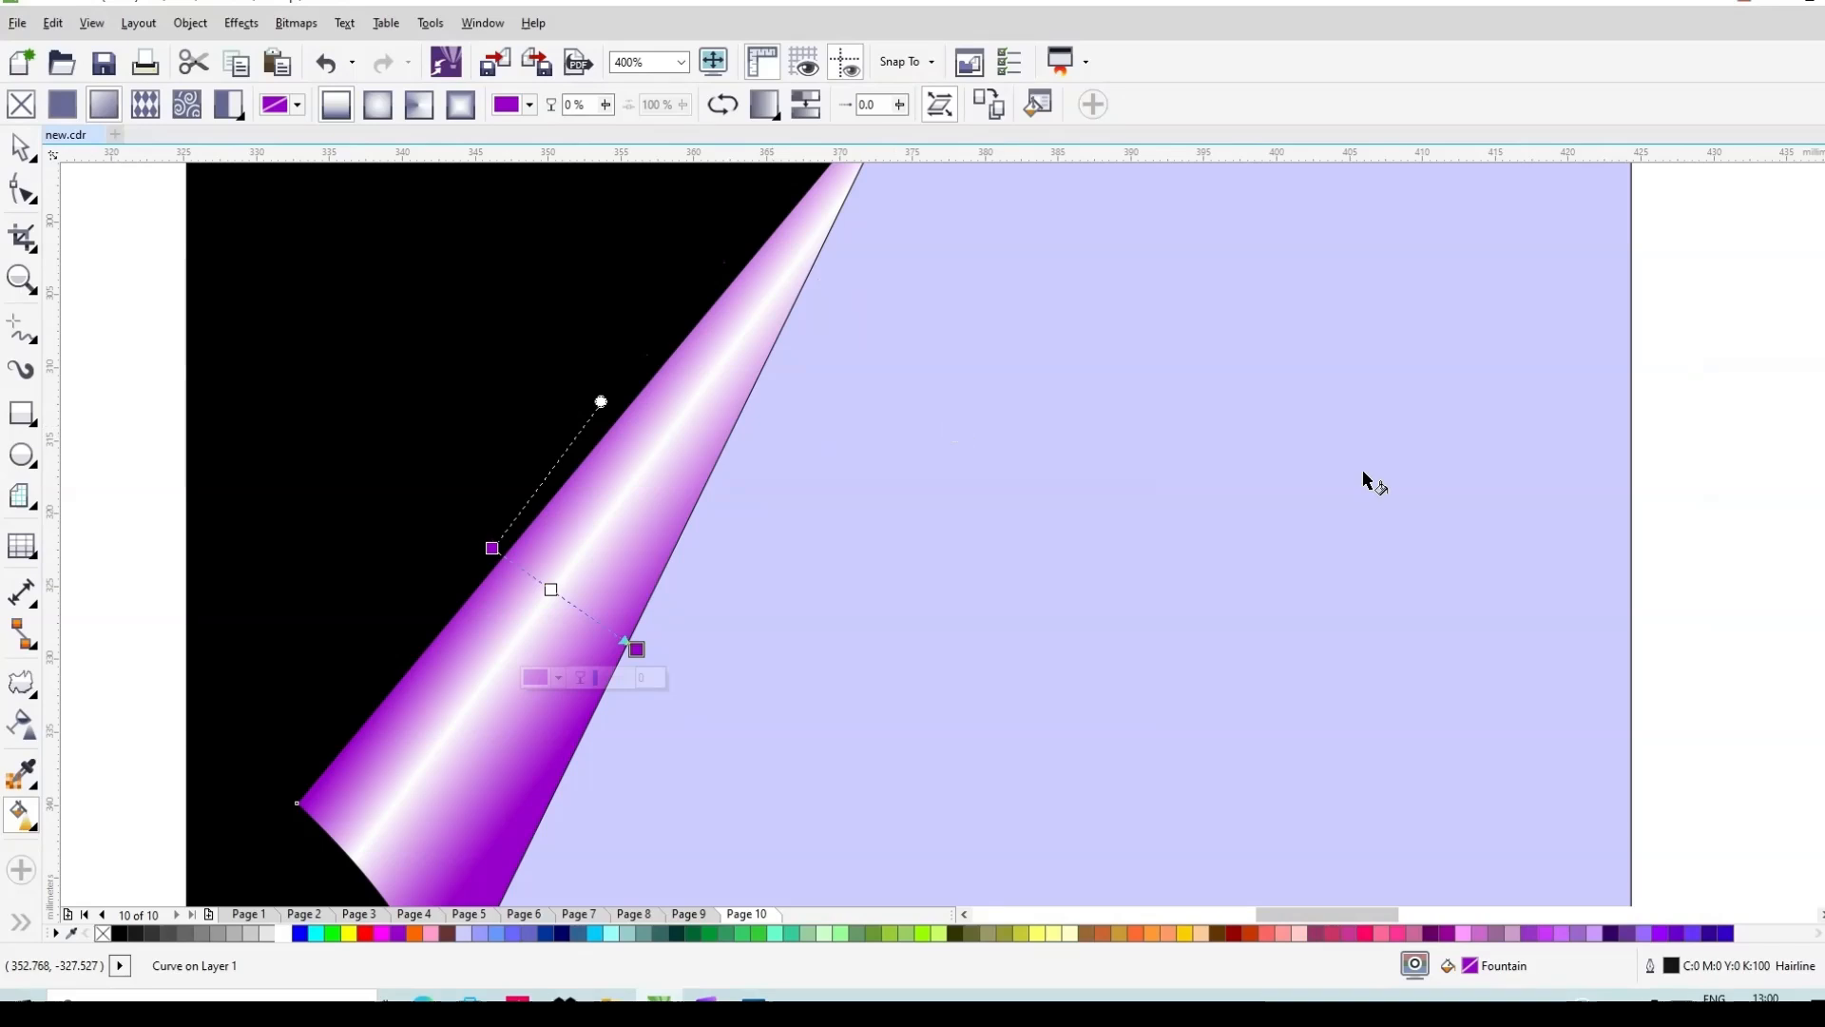
pyautogui.moveTo(1823, 514)
pyautogui.mouseDown()
pyautogui.moveTo(1824, 468)
pyautogui.moveTo(1824, 497)
pyautogui.mouseUp()
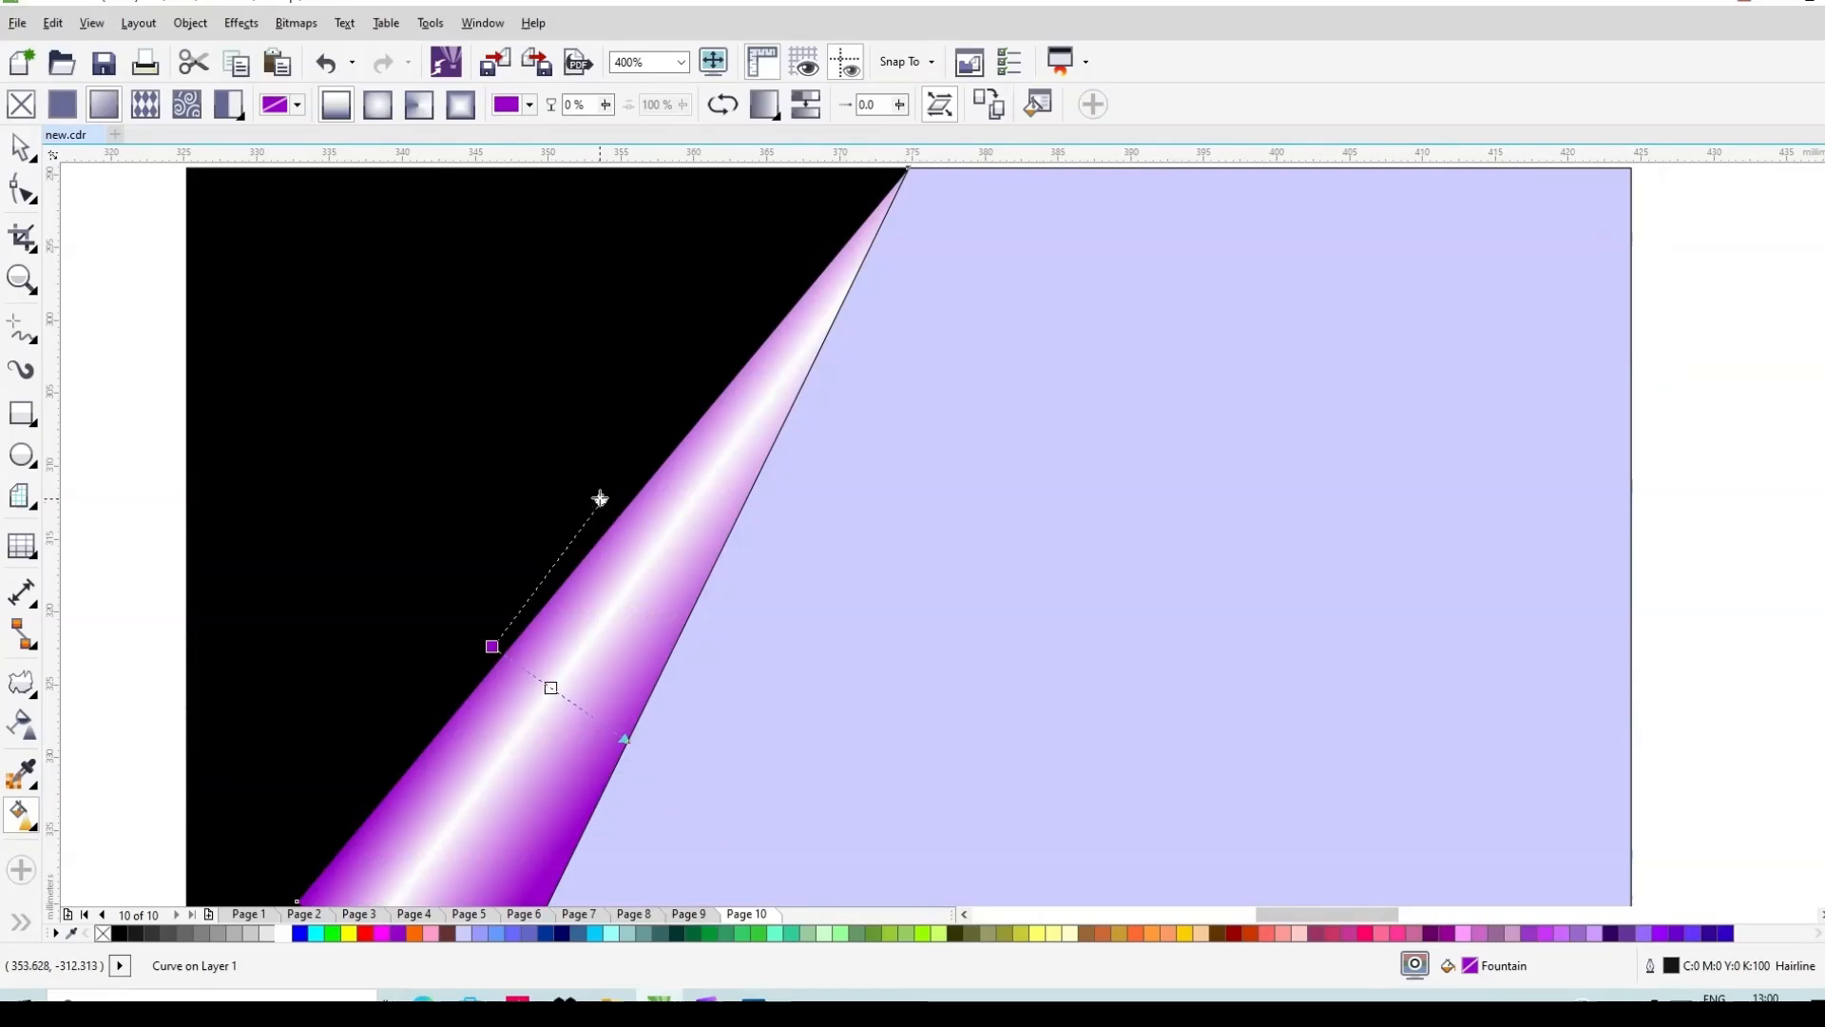
pyautogui.moveTo(600, 498); pyautogui.dragTo(596, 496)
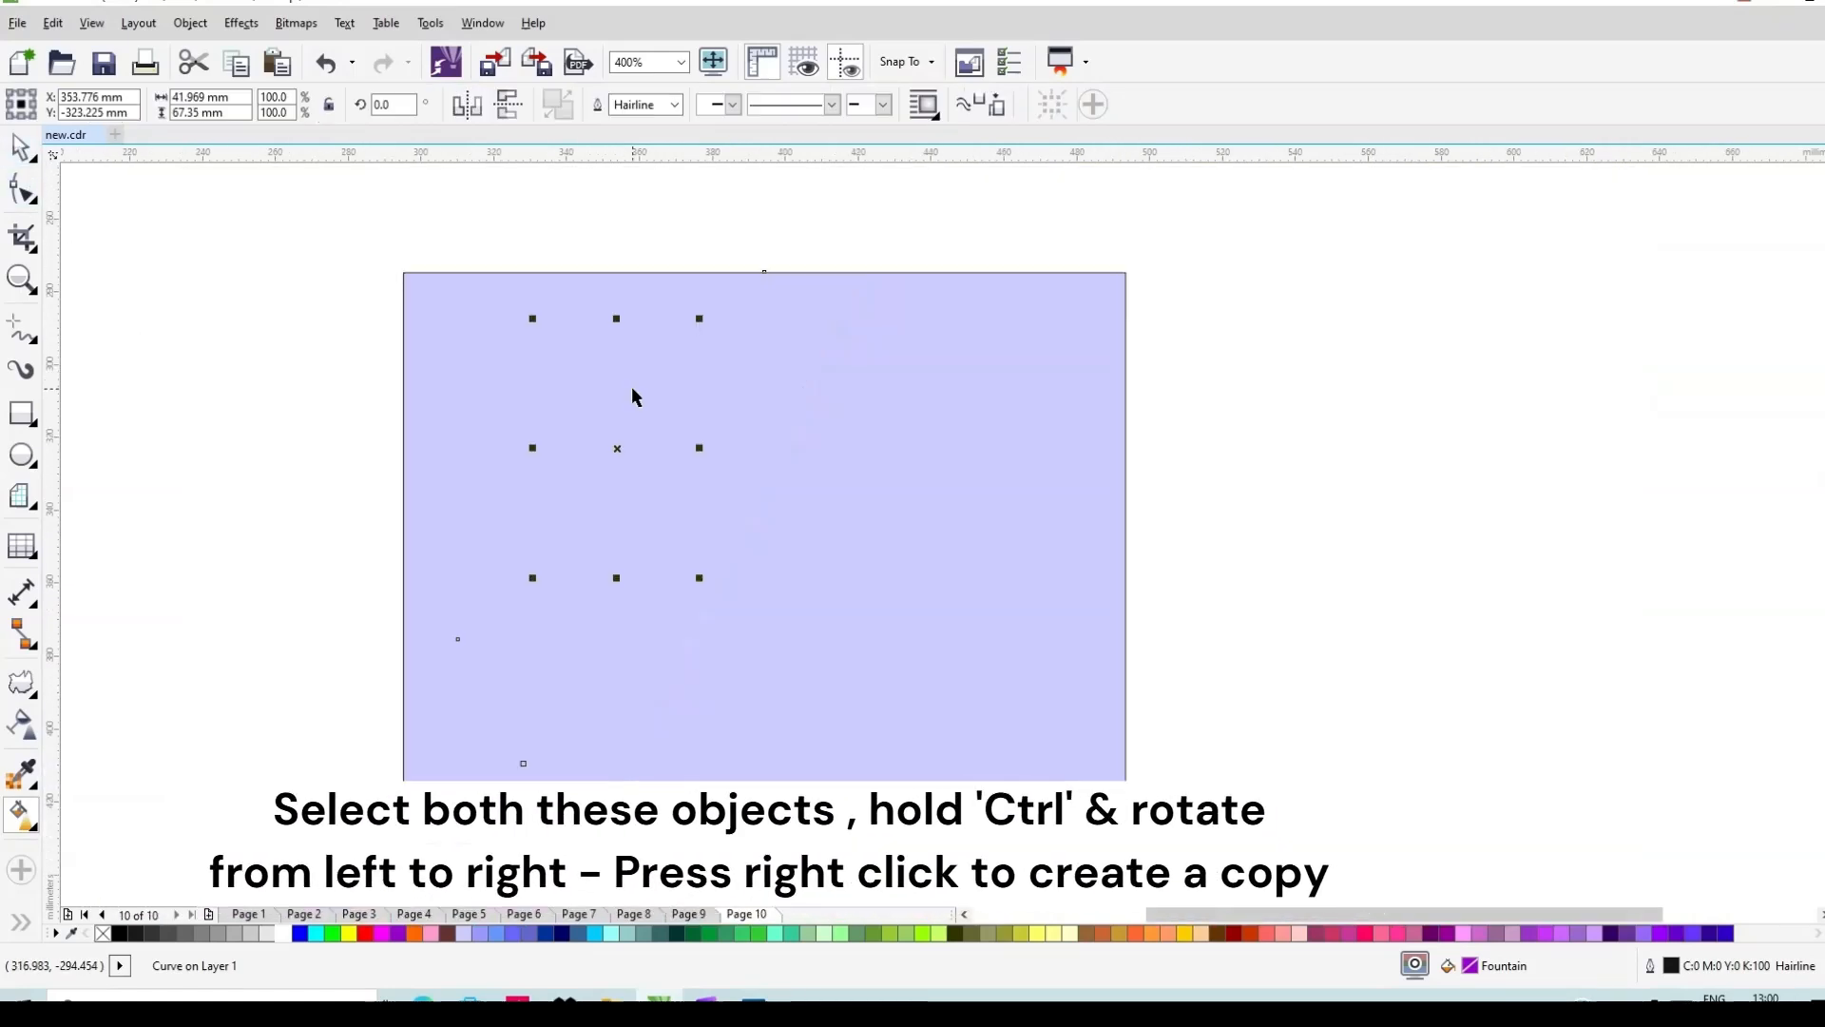
# Step: Remove the outline from the black corner and purple flap, and place a horizontally mirrored copy of both on the rectangle's right half
pyautogui.scroll(-1, 620, 379)
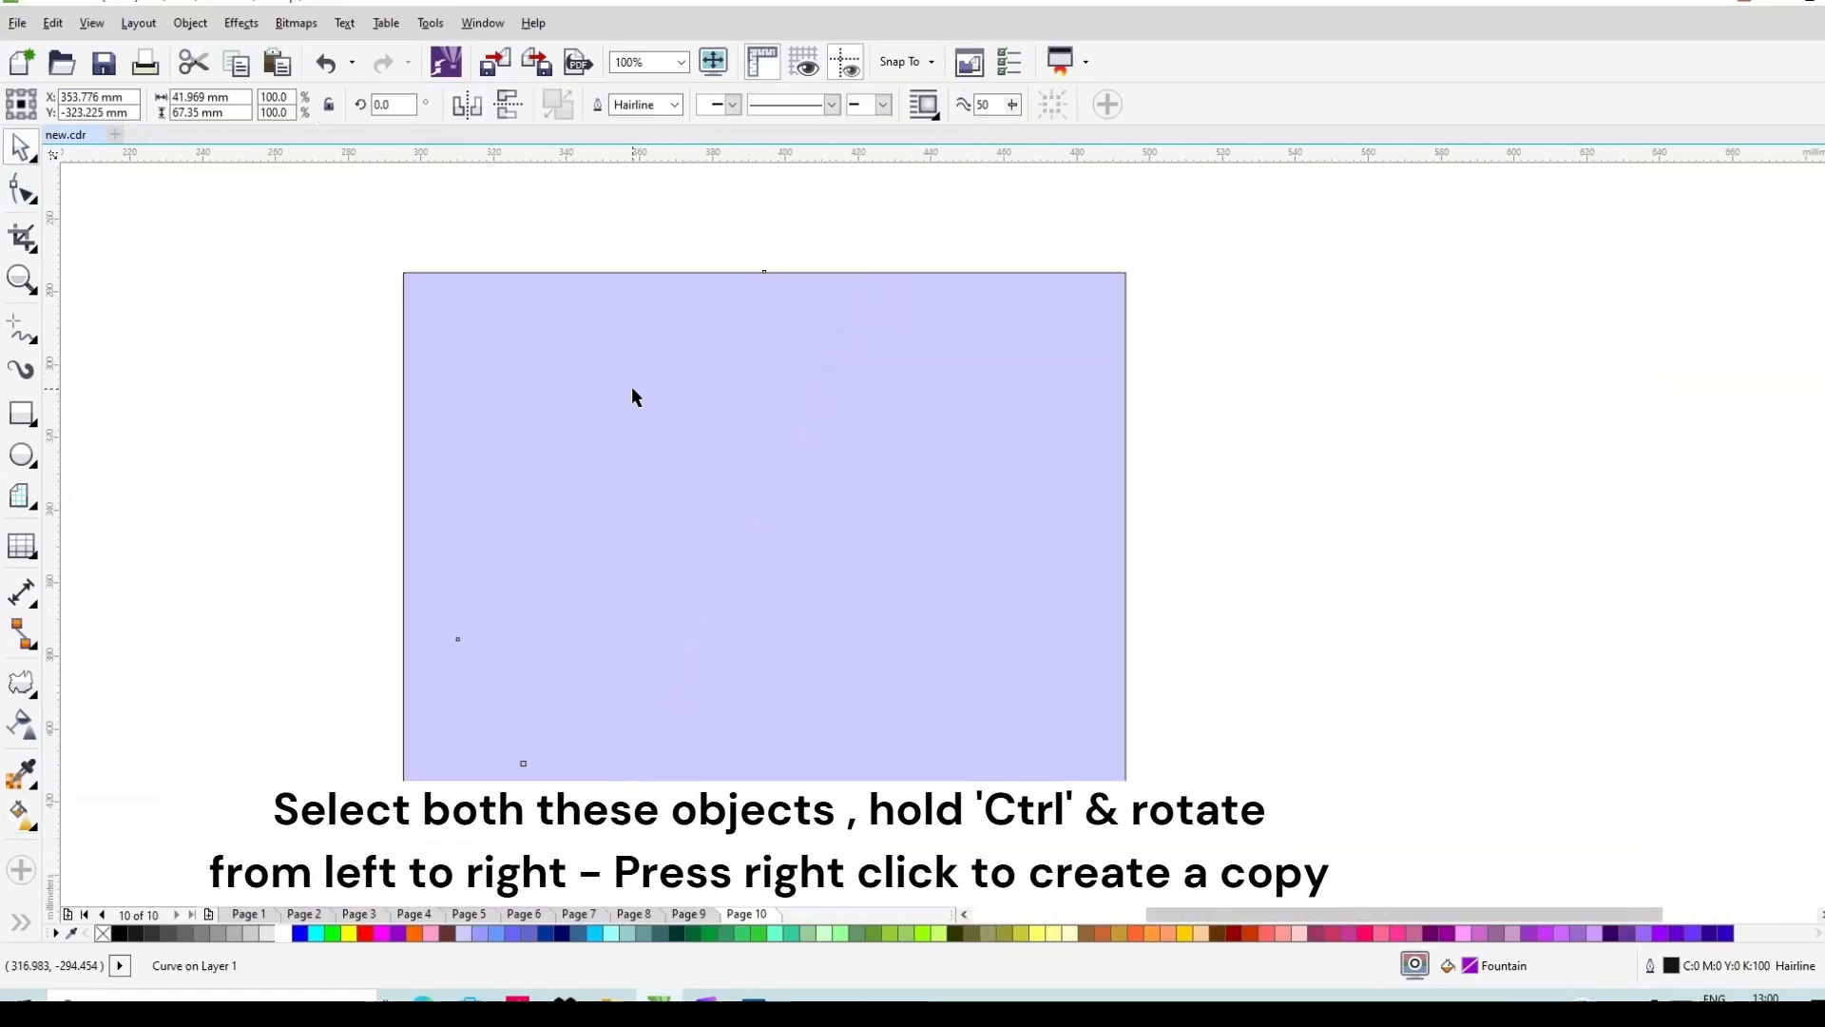
pyautogui.moveTo(414, 283); pyautogui.dragTo(741, 685)
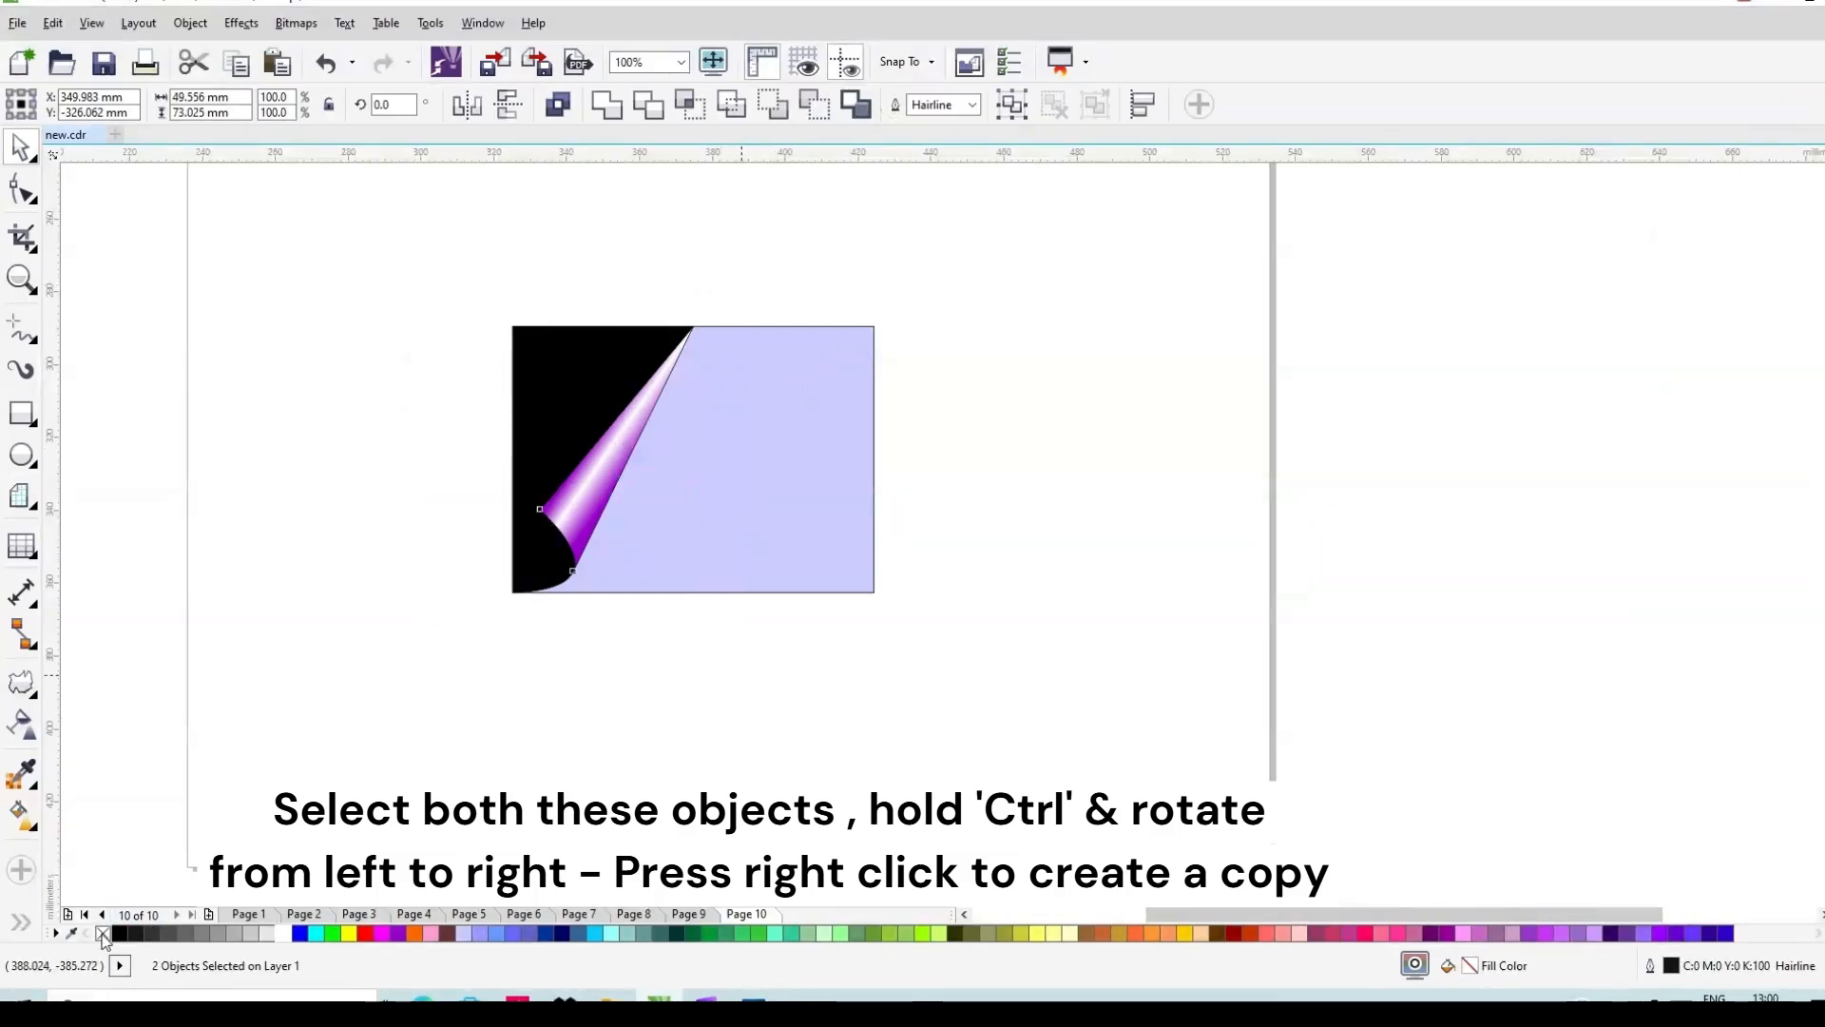
pyautogui.moveTo(504, 459); pyautogui.dragTo(730, 461)
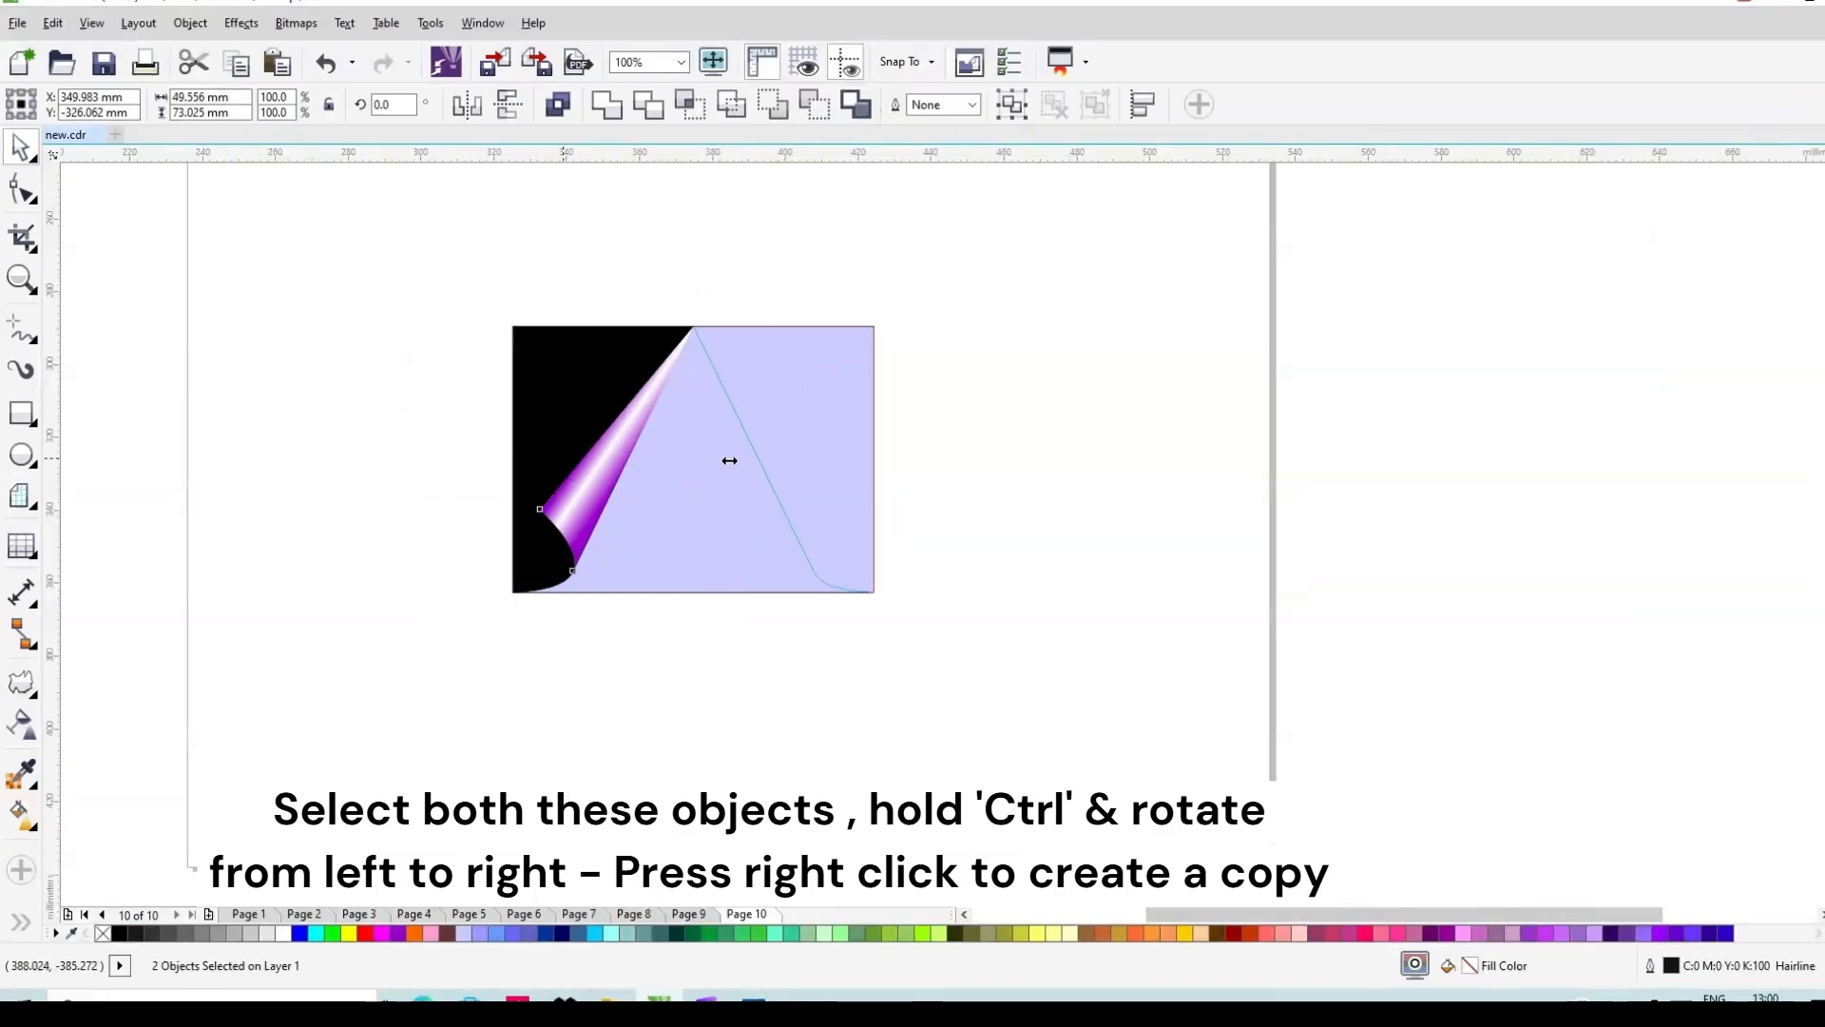
pyautogui.moveTo(849, 465); pyautogui.dragTo(847, 471)
pyautogui.rightClick(847, 472)
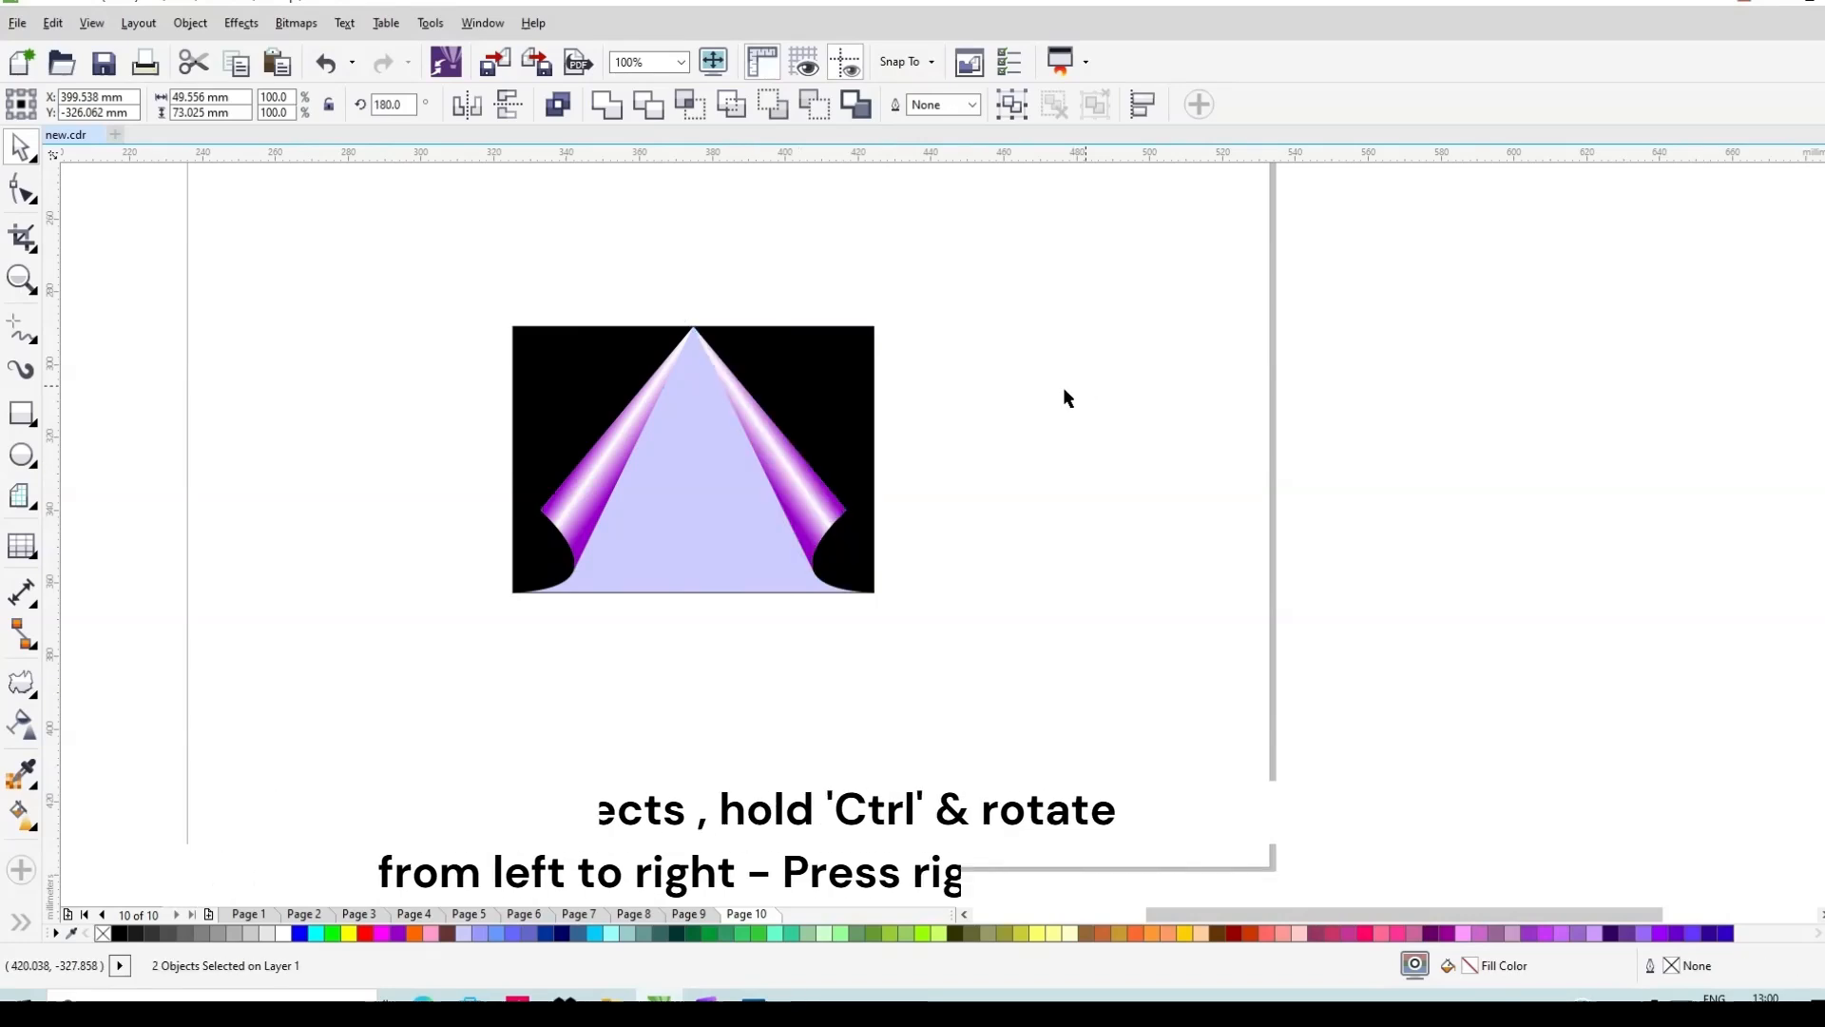
# Step: Fill the lavender rectangle between the two flaps with purple (#9900CC)
pyautogui.click(705, 465)
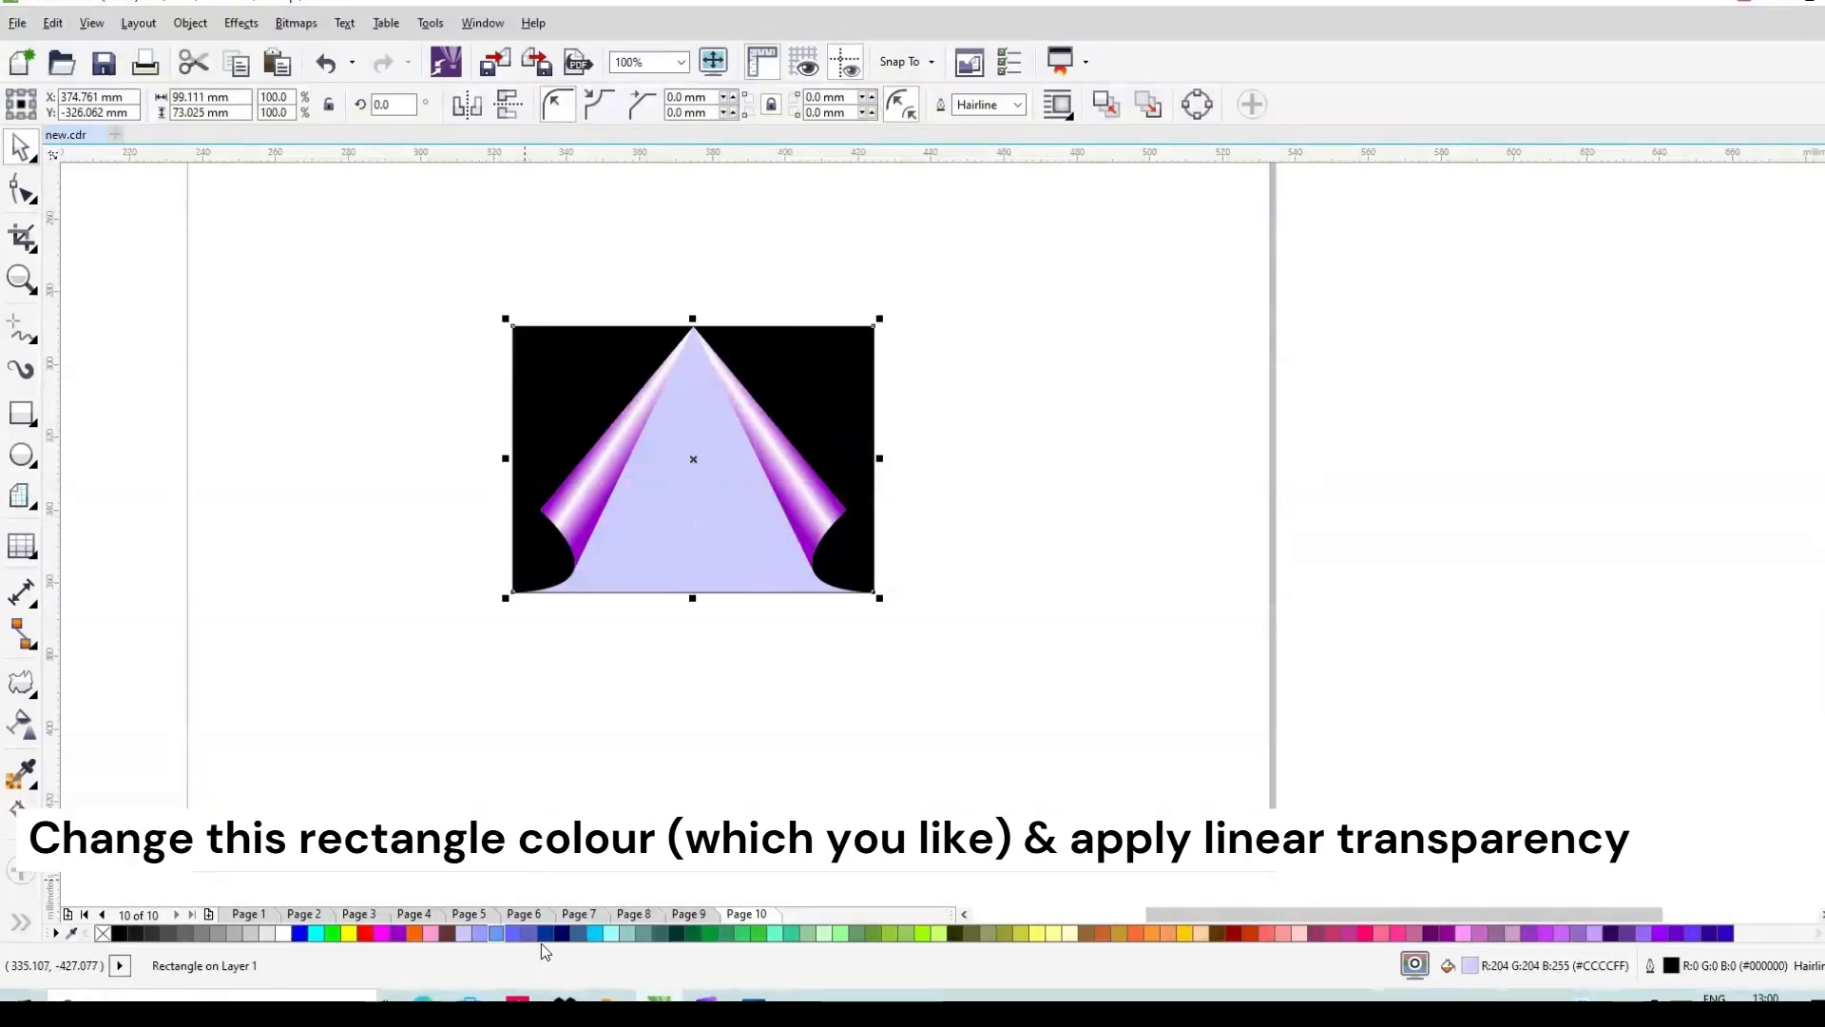
pyautogui.click(399, 934)
pyautogui.scroll(1, 663, 518)
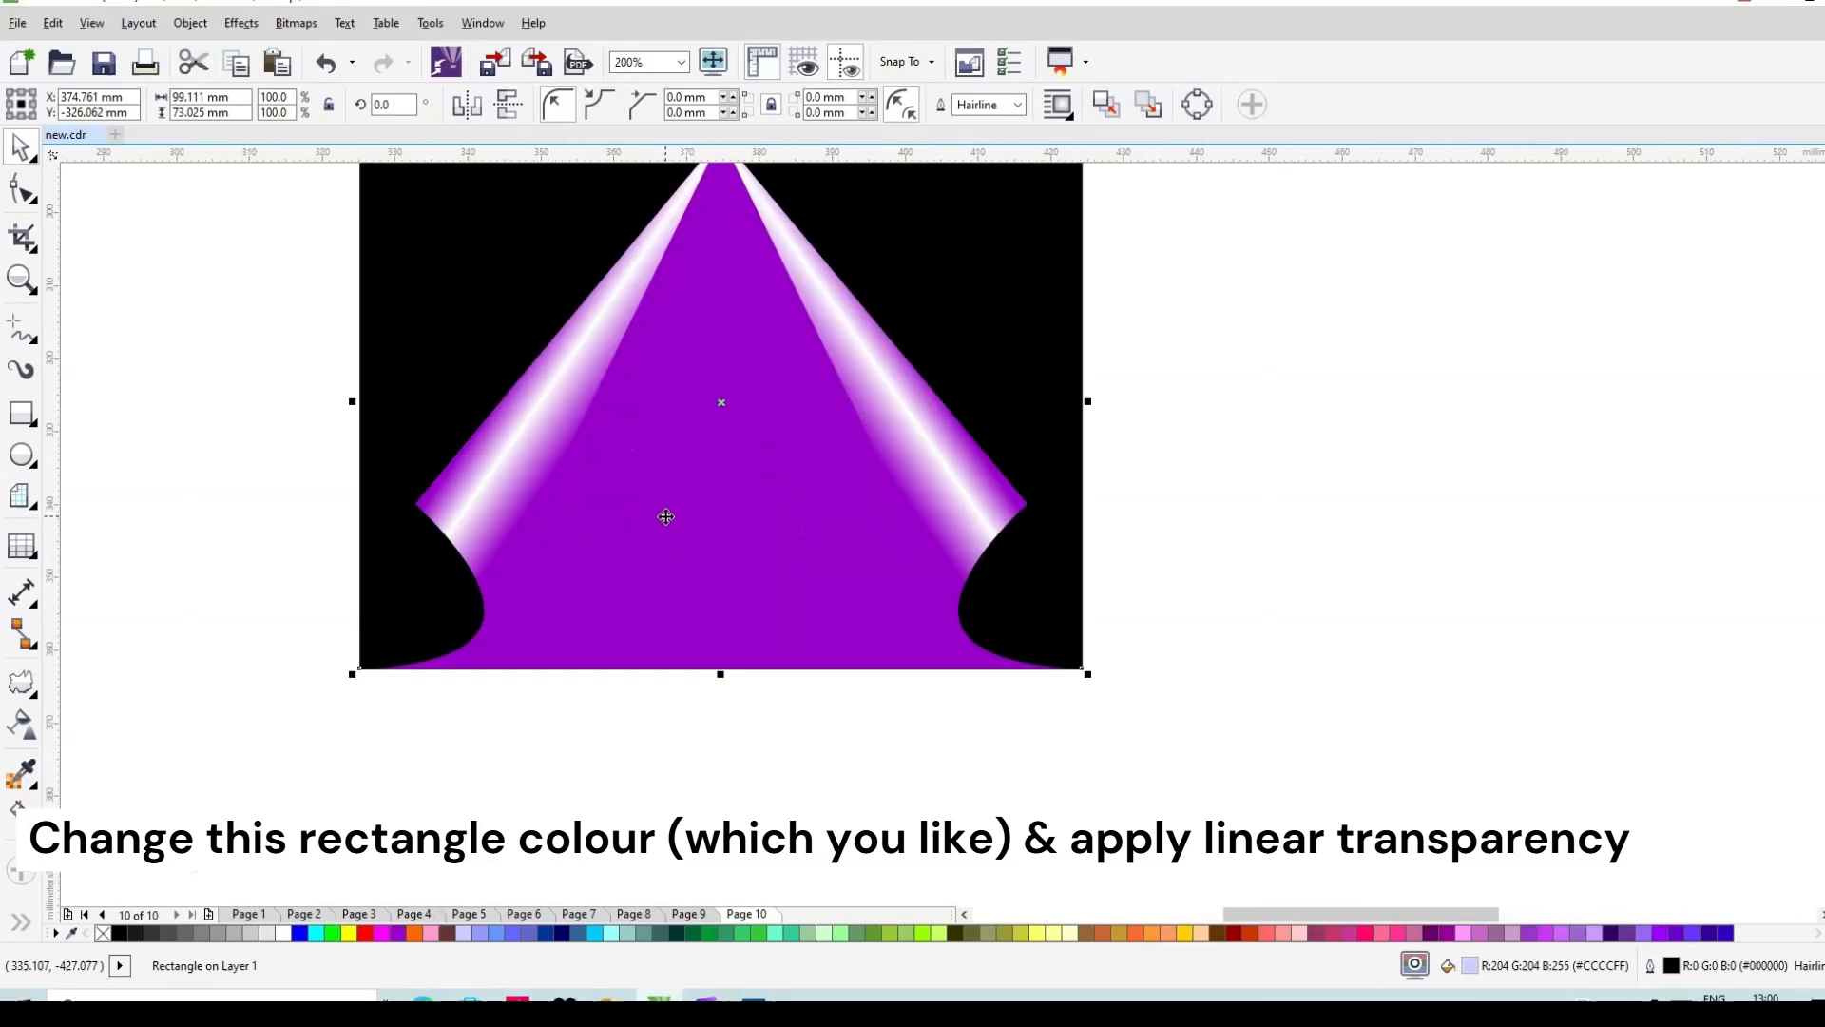
# Step: Apply a linear transparency at 91.4° to the purple rectangle, revealing the baby photo with purple fading upward from the bottom edge
pyautogui.click(24, 729)
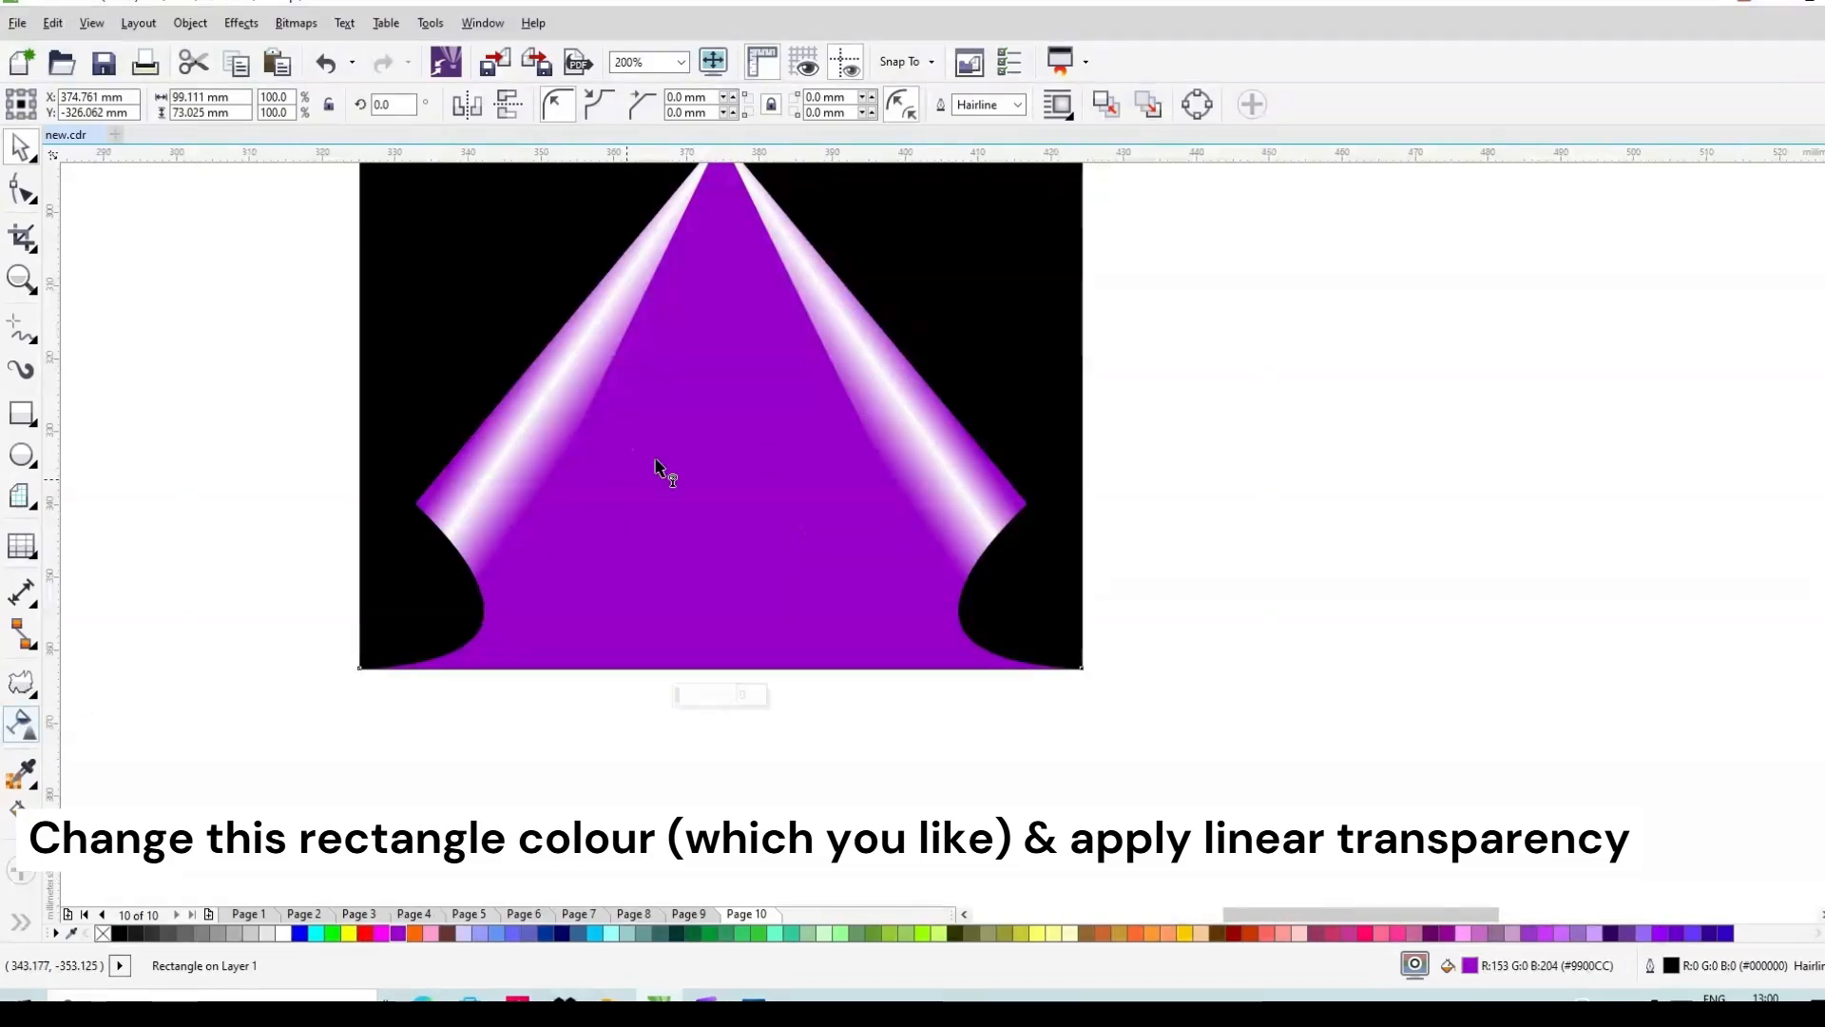
pyautogui.moveTo(722, 244); pyautogui.dragTo(709, 688)
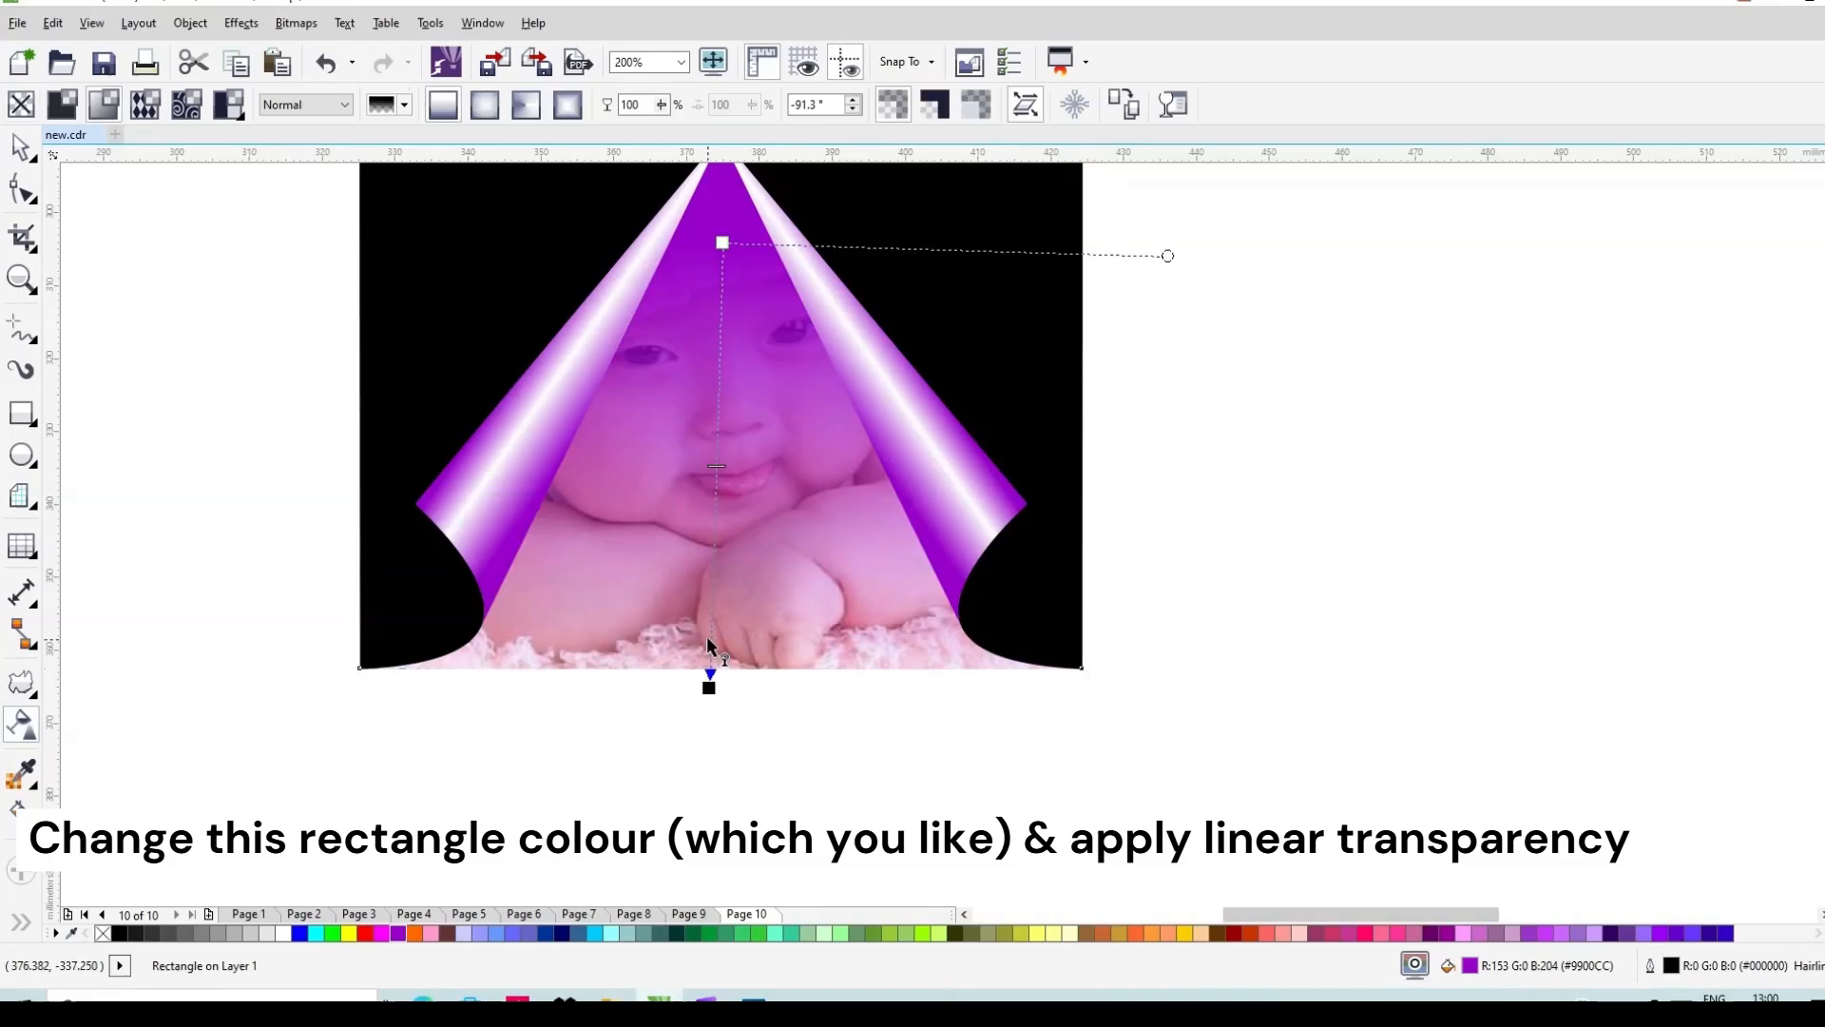
pyautogui.moveTo(731, 242); pyautogui.dragTo(697, 538)
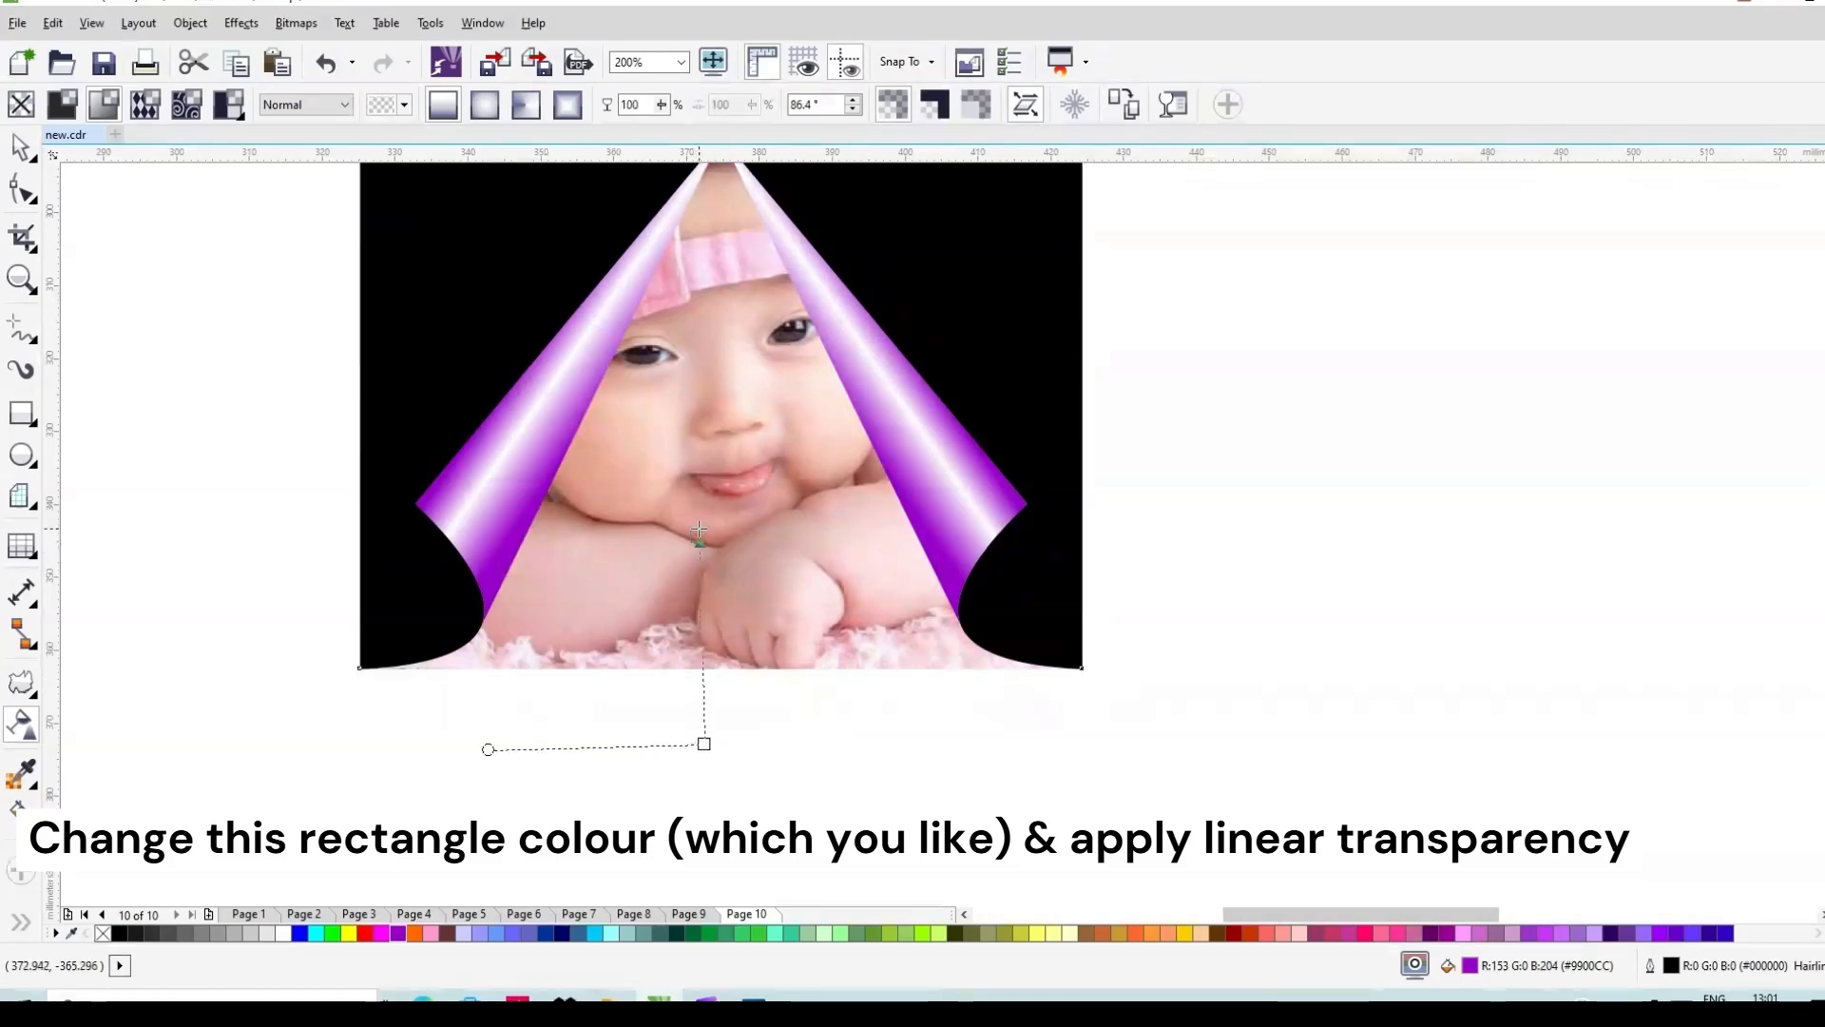
pyautogui.moveTo(572, 751); pyautogui.dragTo(533, 761)
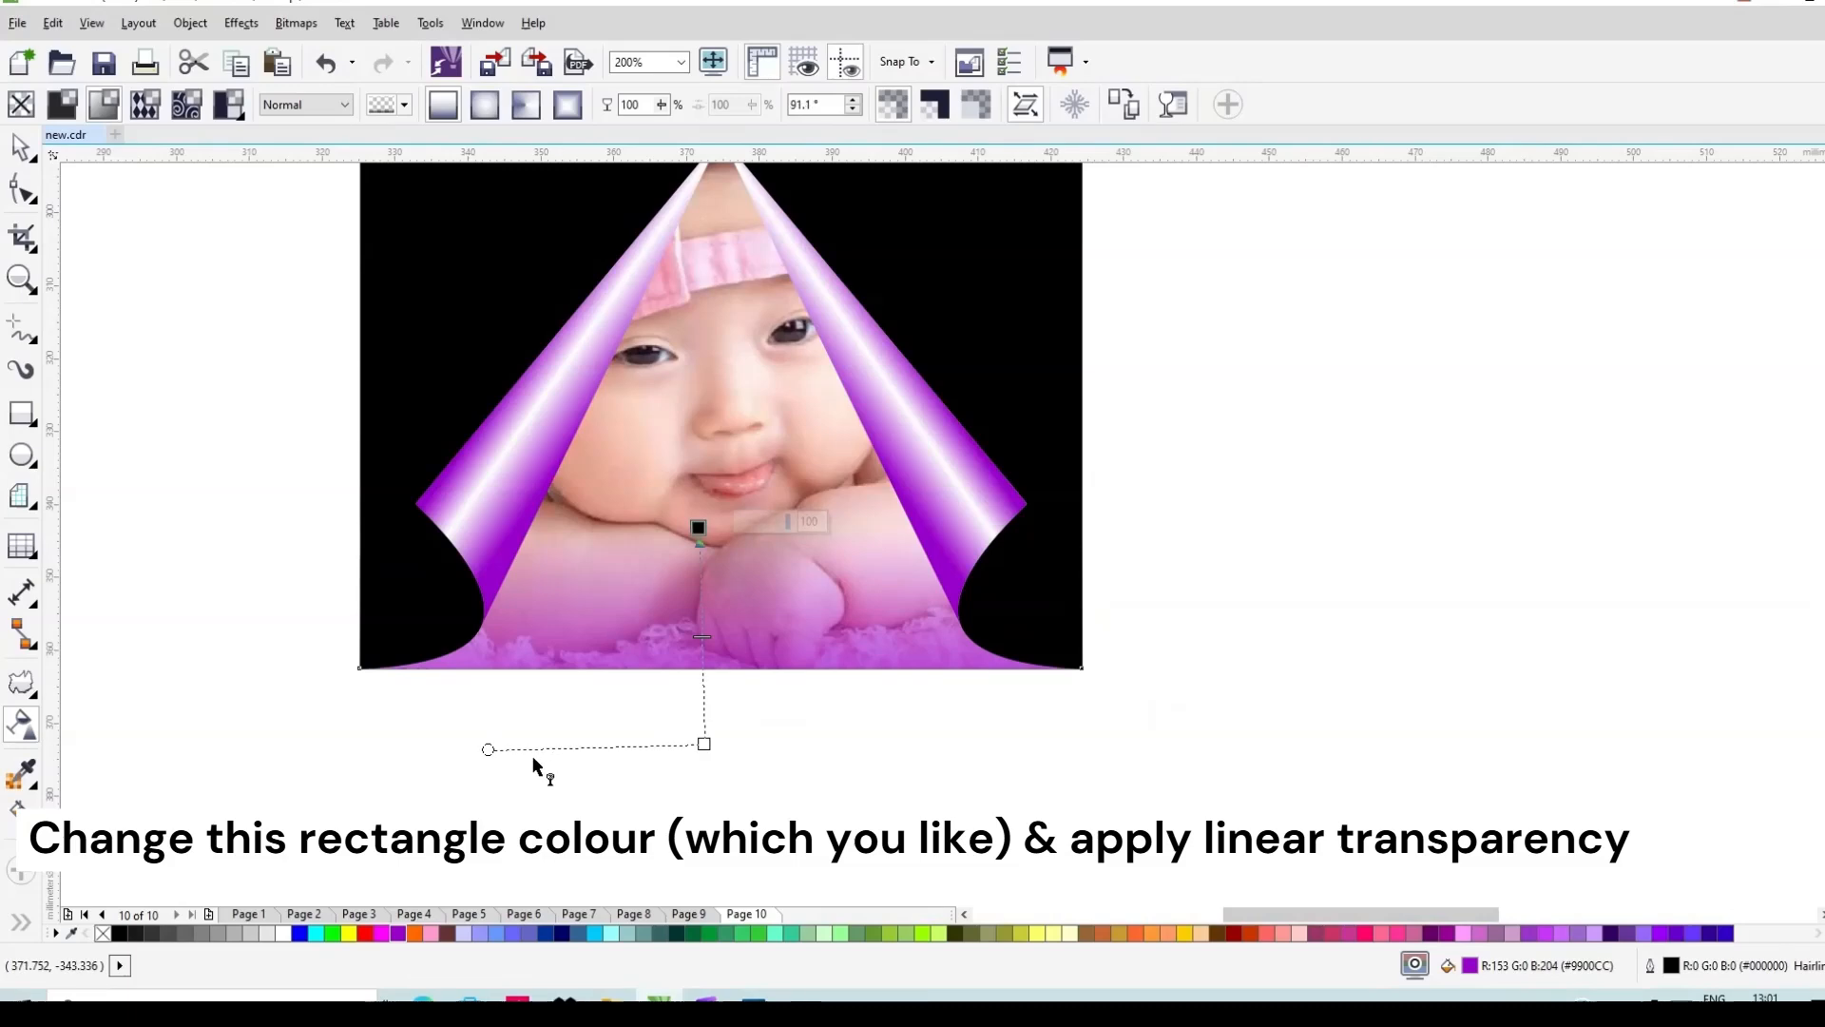
pyautogui.moveTo(489, 749); pyautogui.dragTo(490, 742)
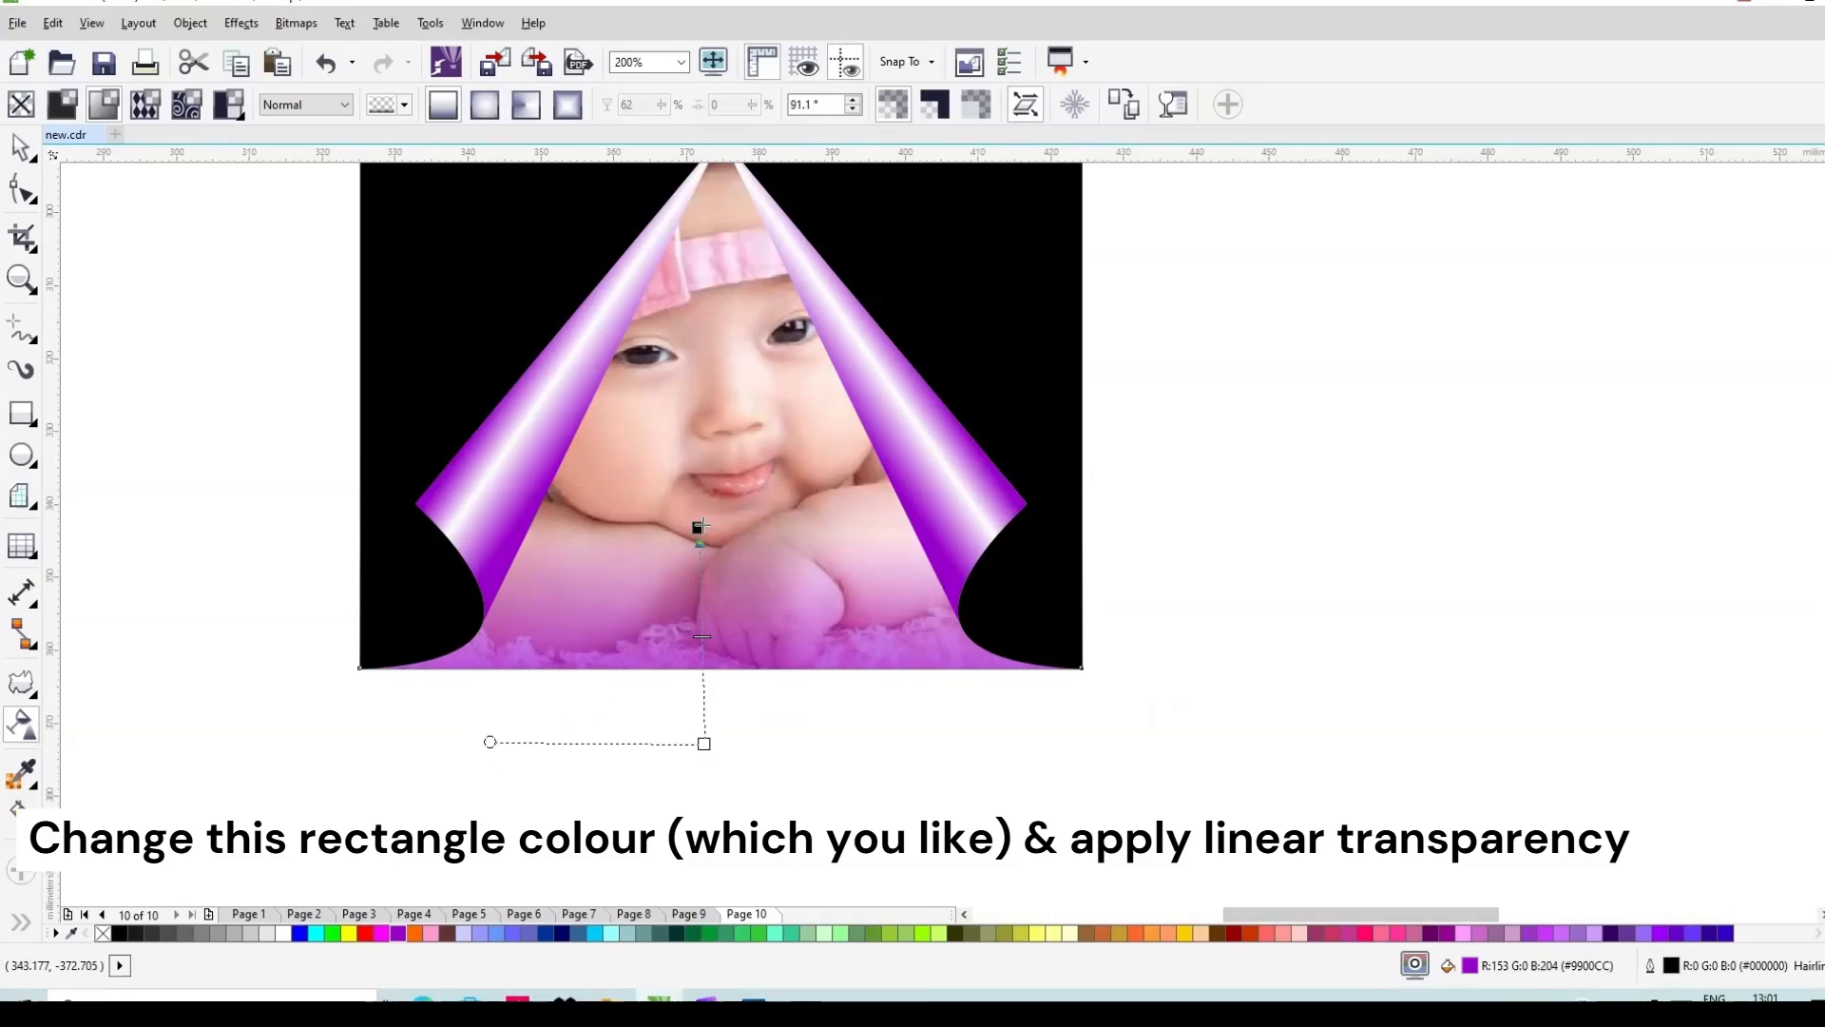
pyautogui.moveTo(699, 529); pyautogui.dragTo(699, 550)
pyautogui.moveTo(696, 750); pyautogui.dragTo(705, 721)
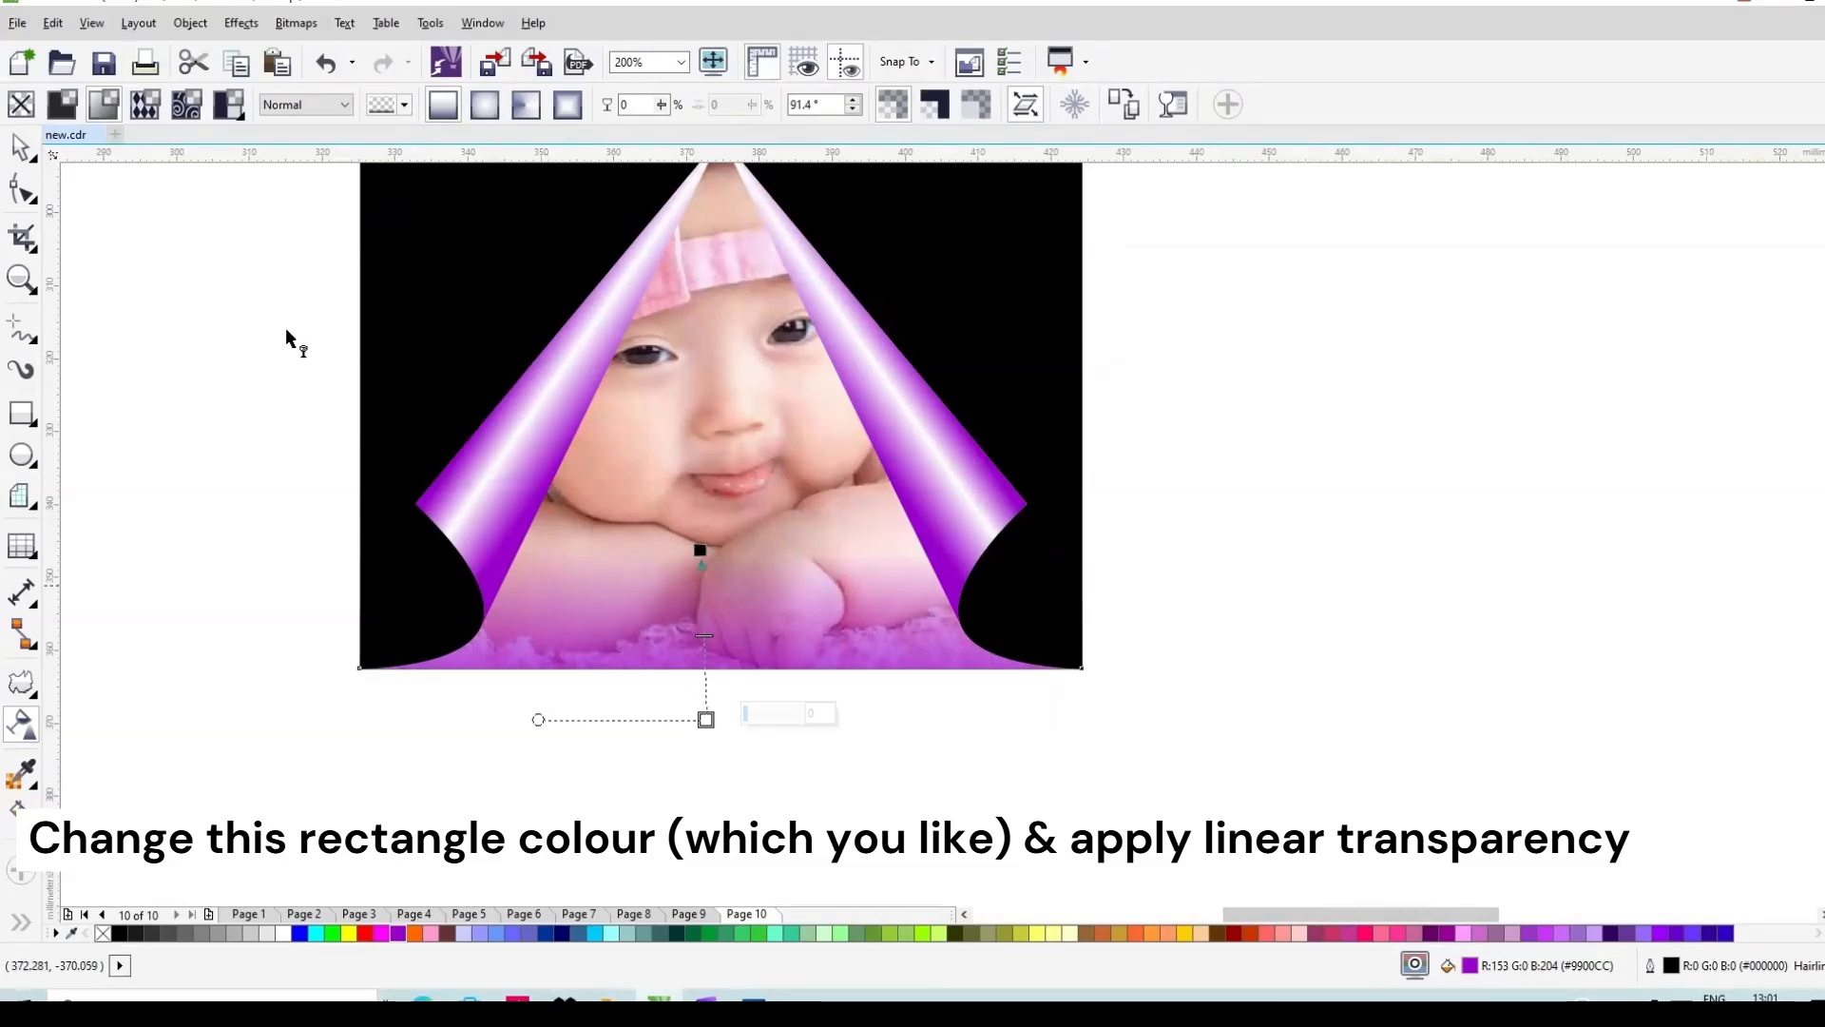
# Step: Select the photo, the transparent rectangle and both page curls, group them together, and deselect the group
pyautogui.click(19, 145)
pyautogui.scroll(-1, 726, 548)
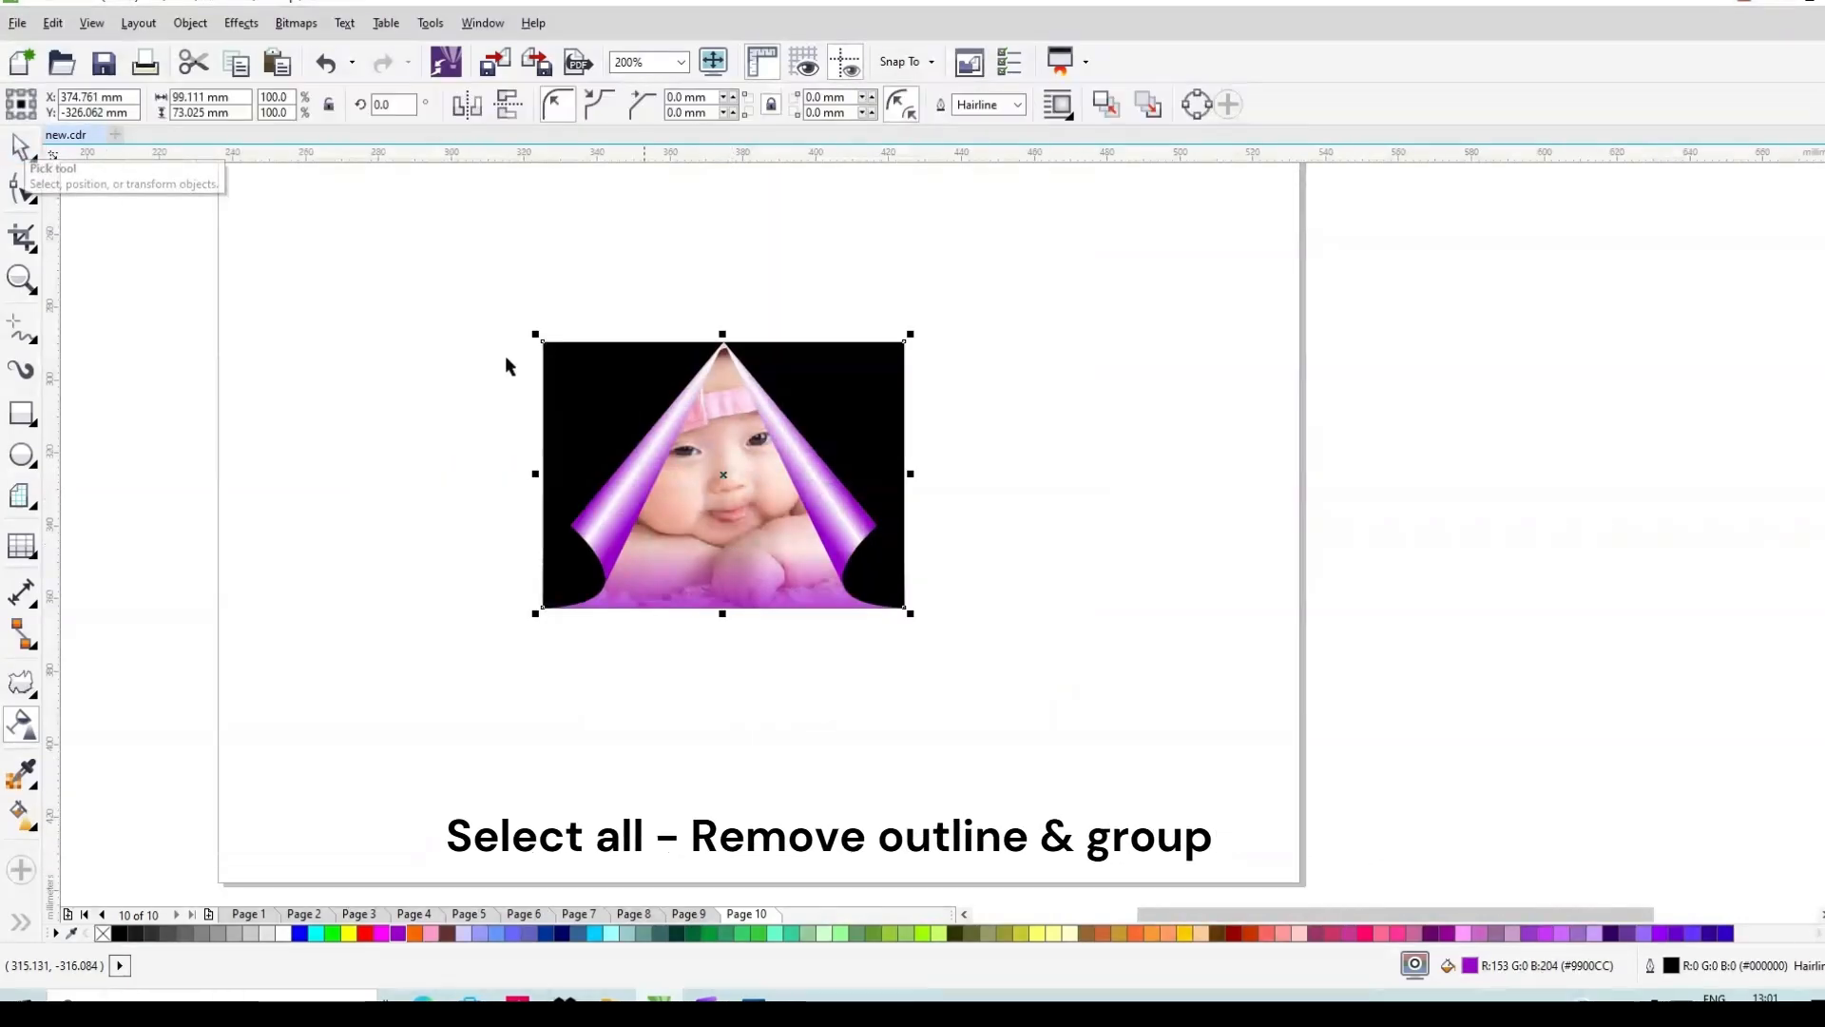
pyautogui.moveTo(453, 357); pyautogui.dragTo(1034, 723)
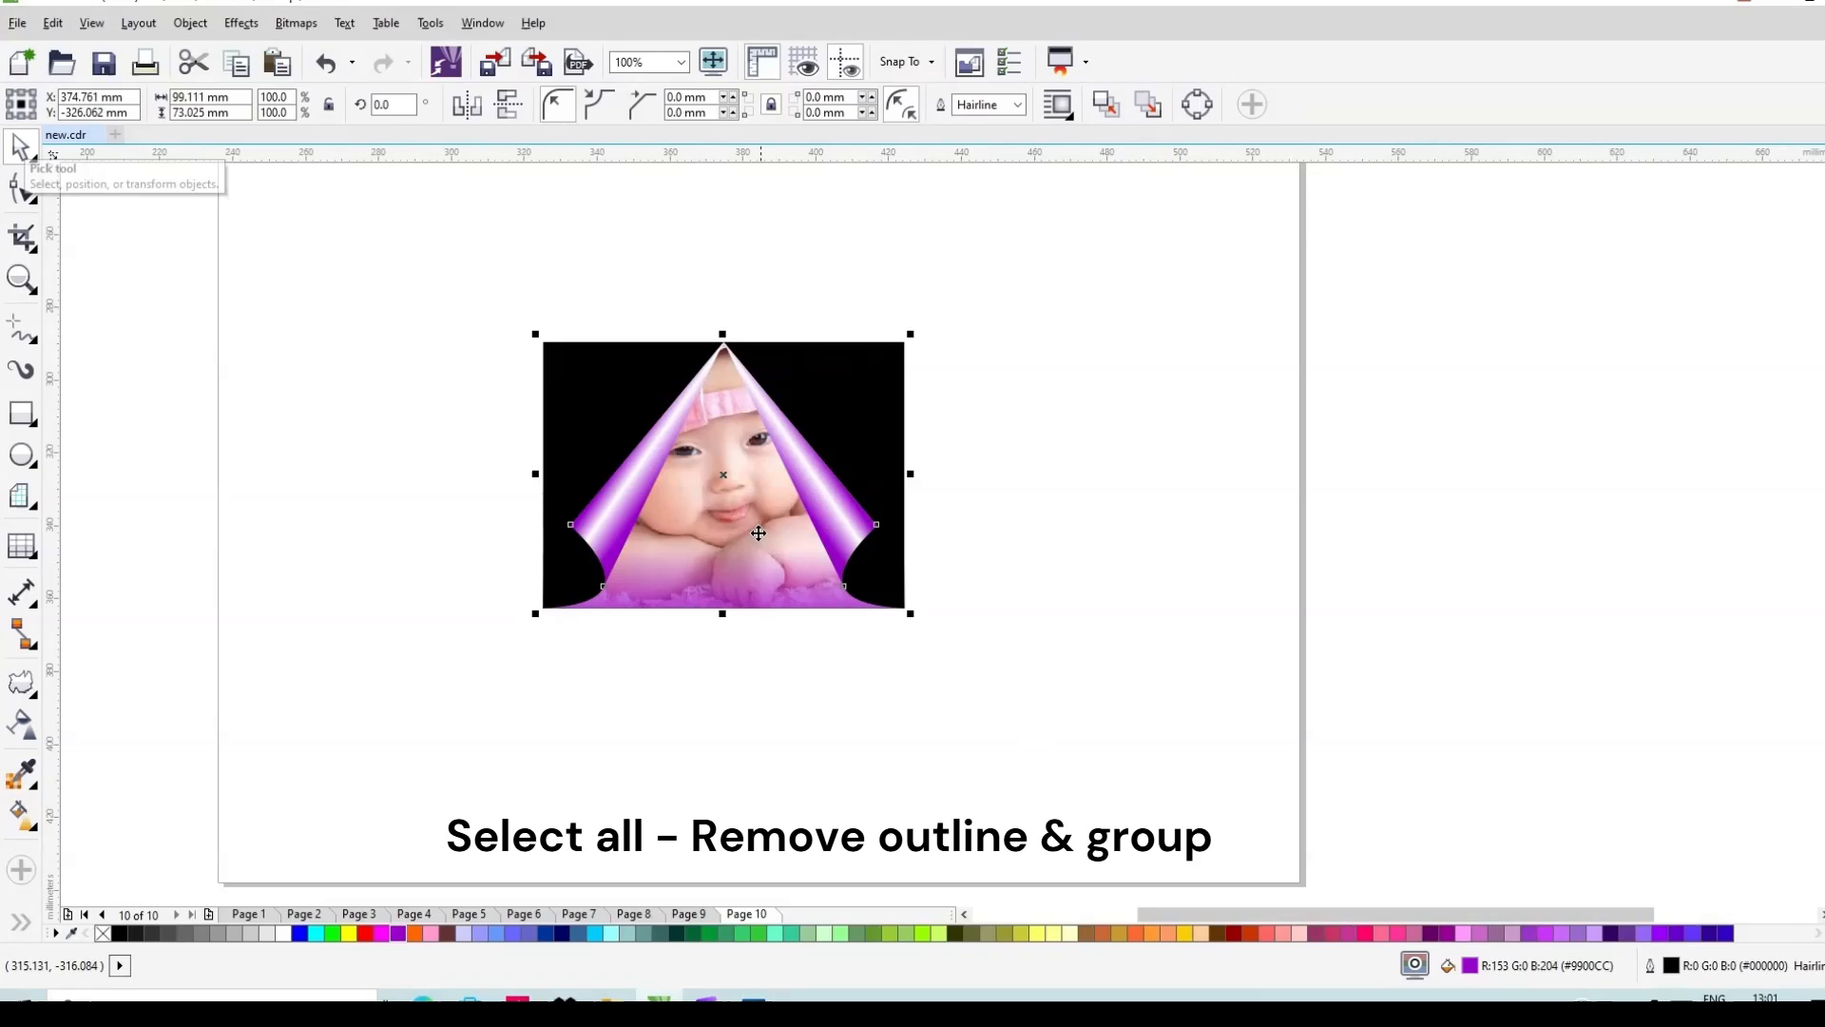
pyautogui.scroll(2, 715, 486)
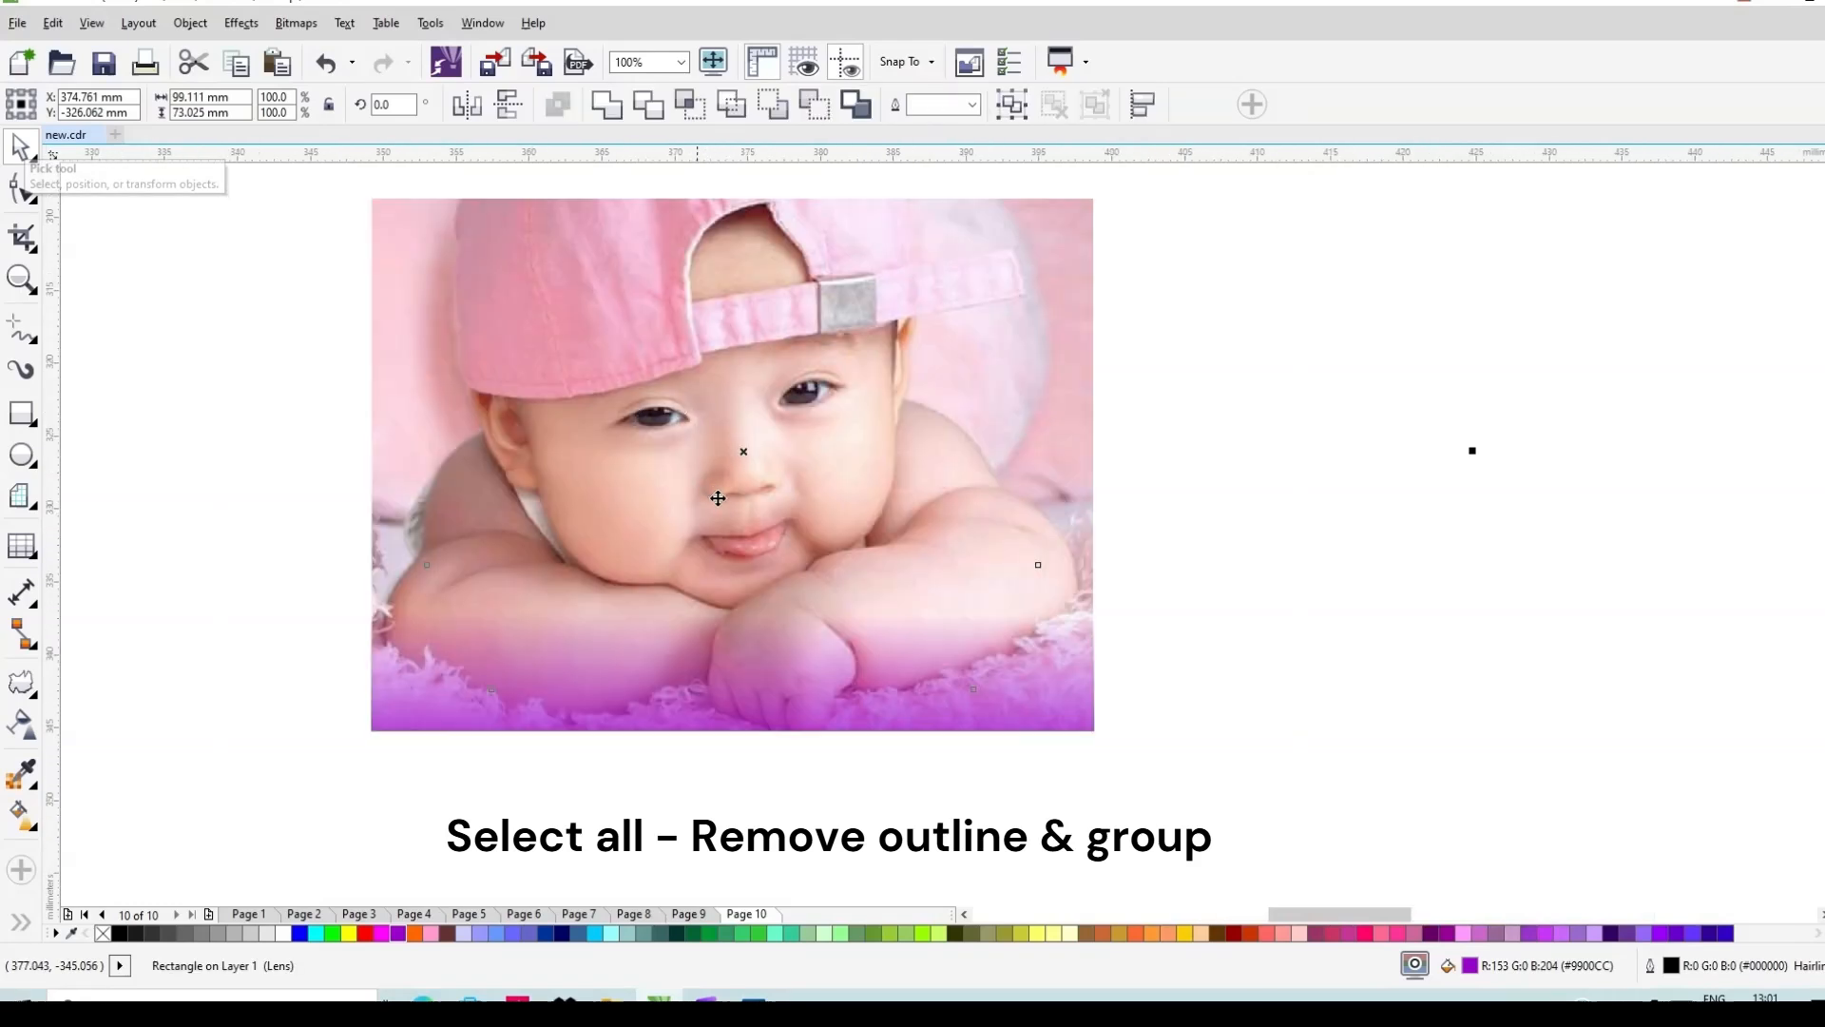
pyautogui.hotkey('ctrl', 'a')
pyautogui.scroll(2, 747, 528)
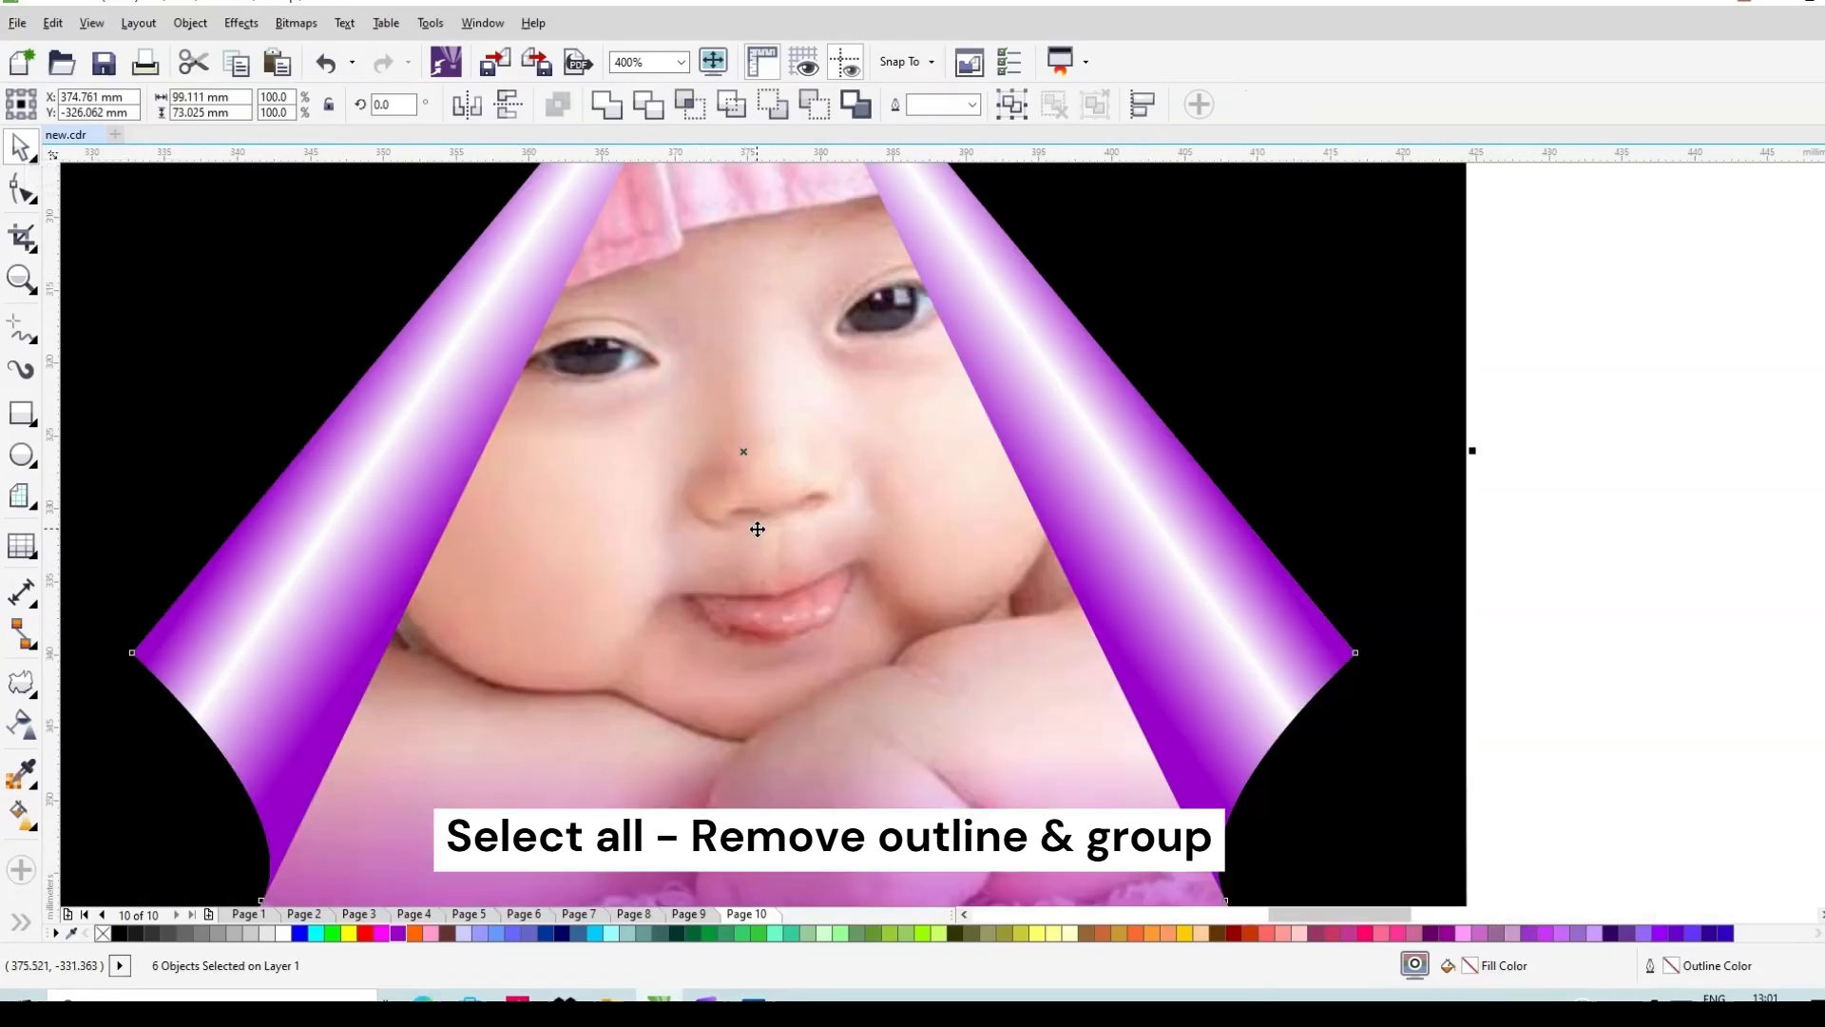
pyautogui.scroll(-1, 761, 531)
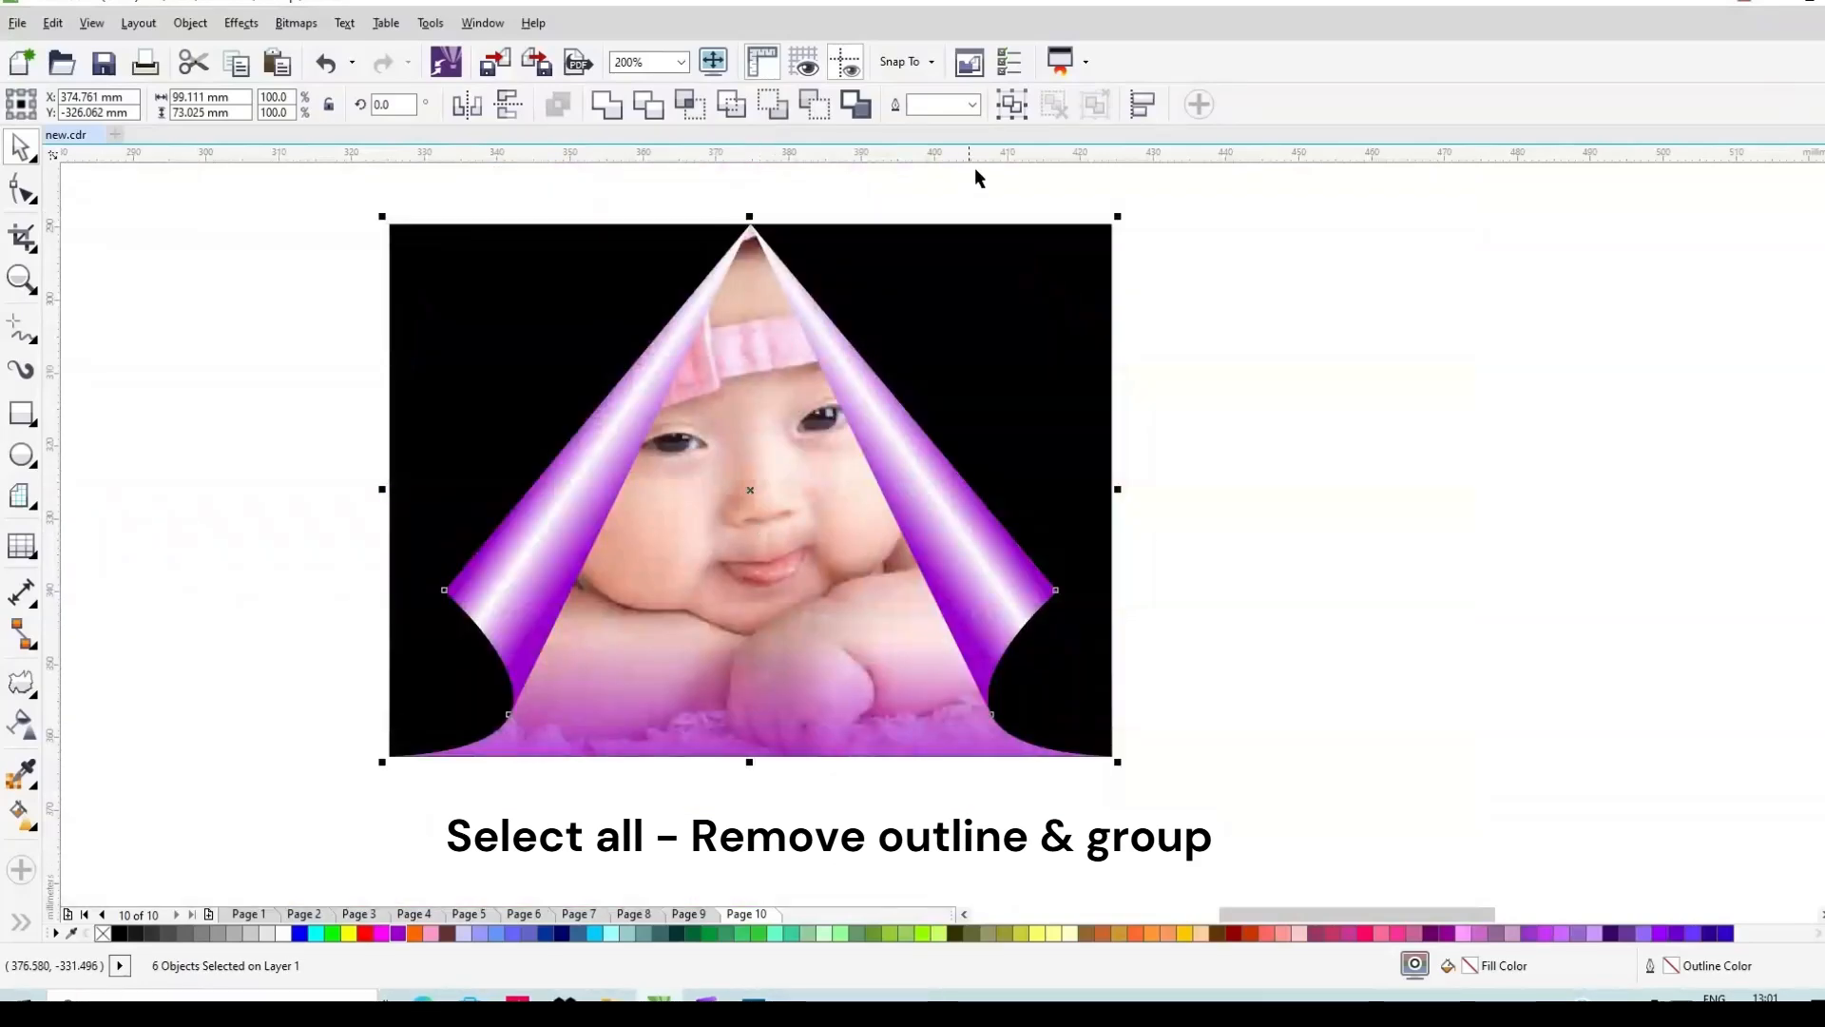
pyautogui.click(1012, 105)
pyautogui.click(1422, 457)
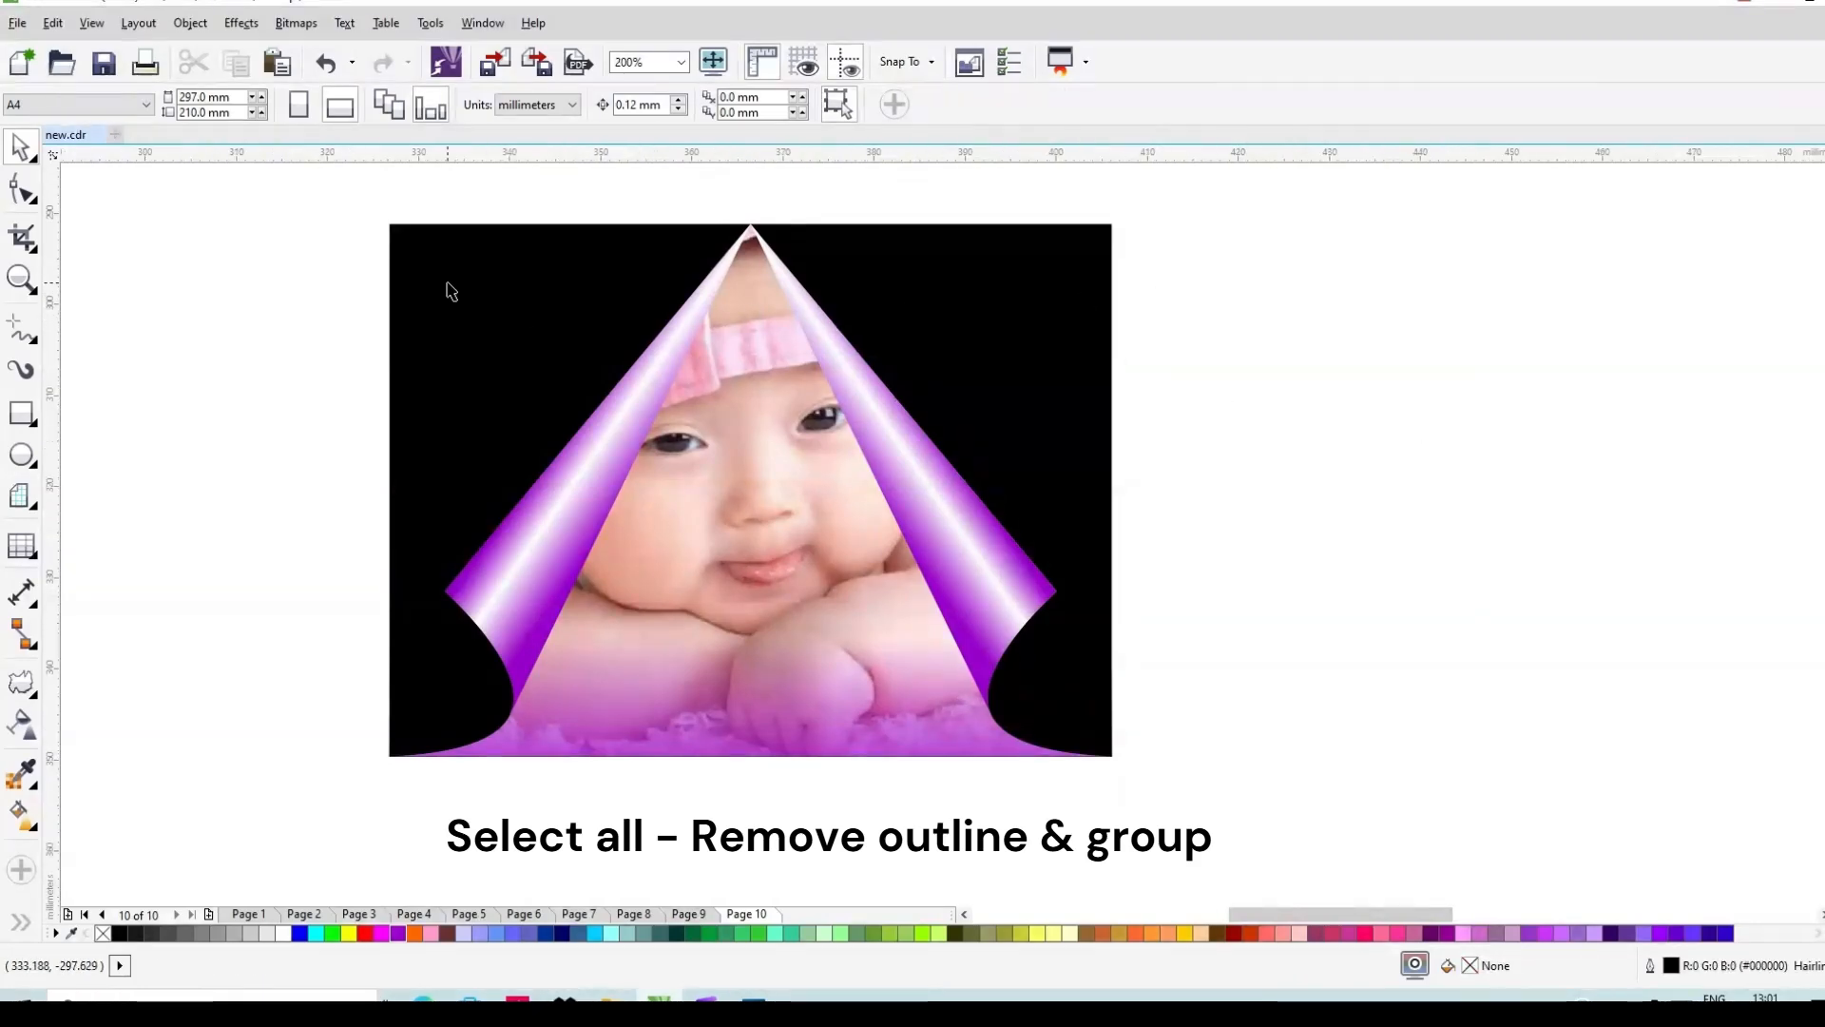
pyautogui.scroll(1, 450, 291)
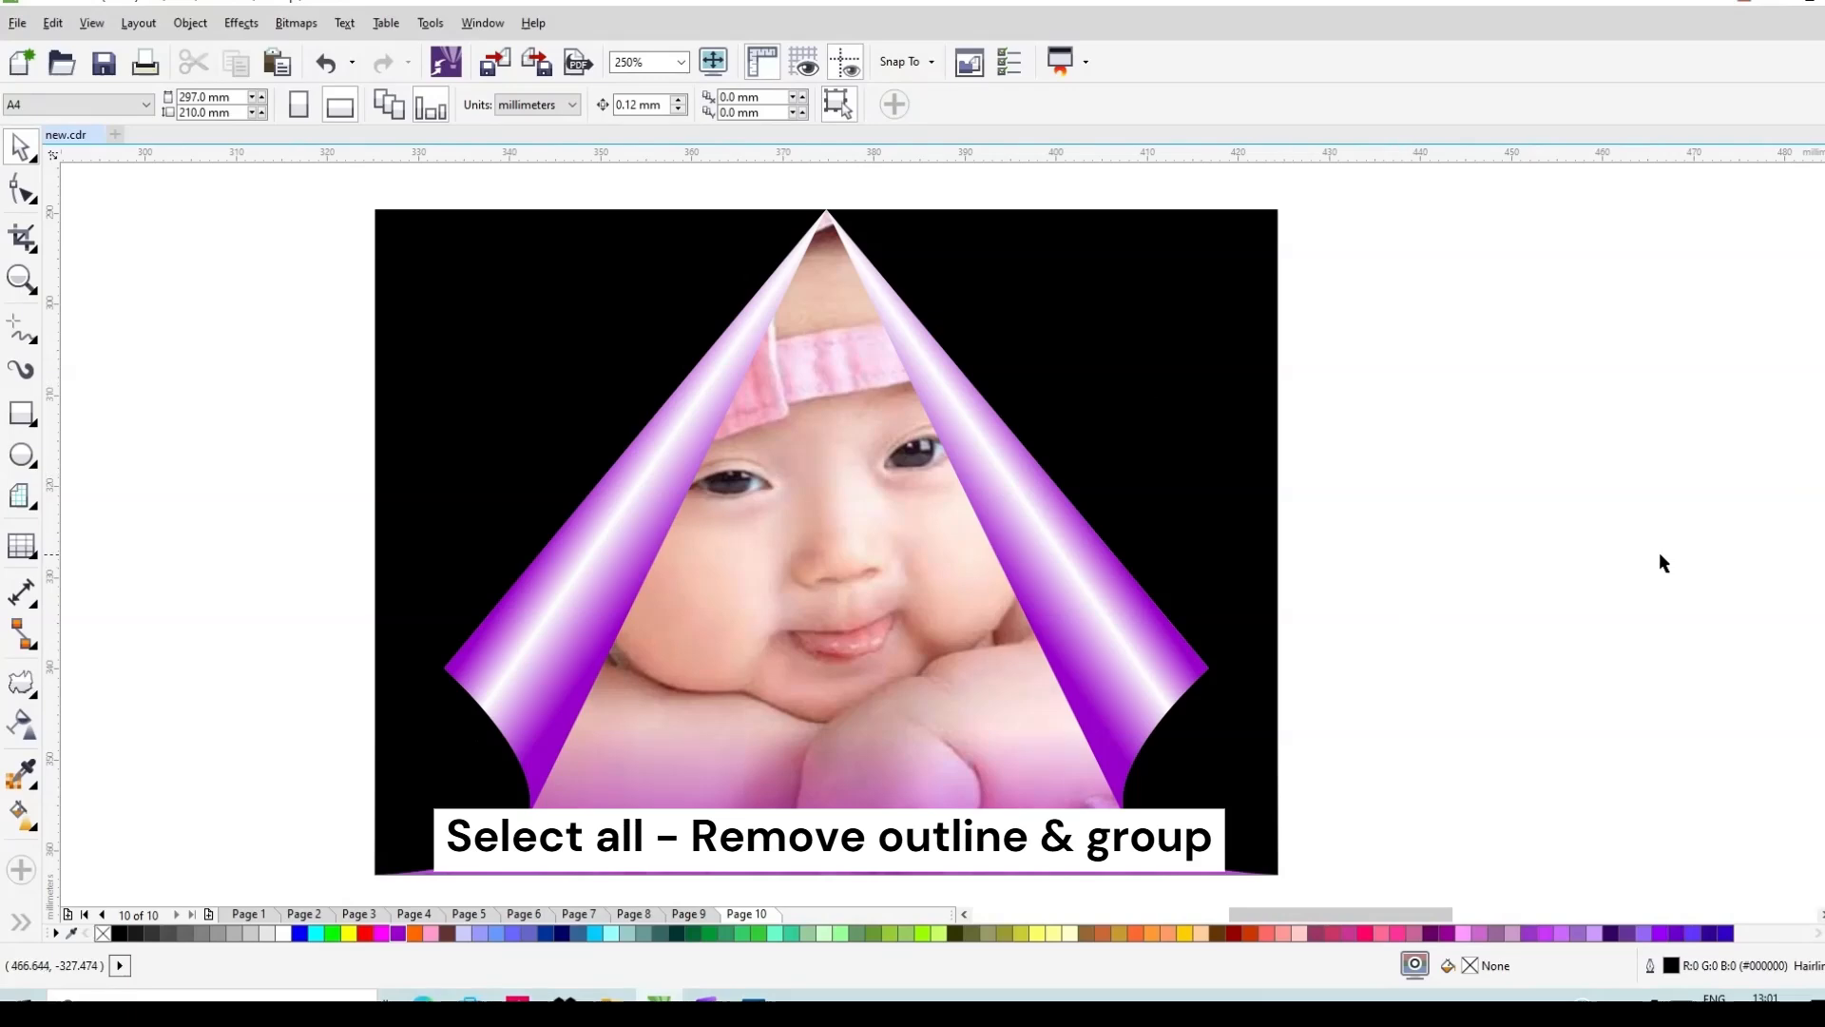